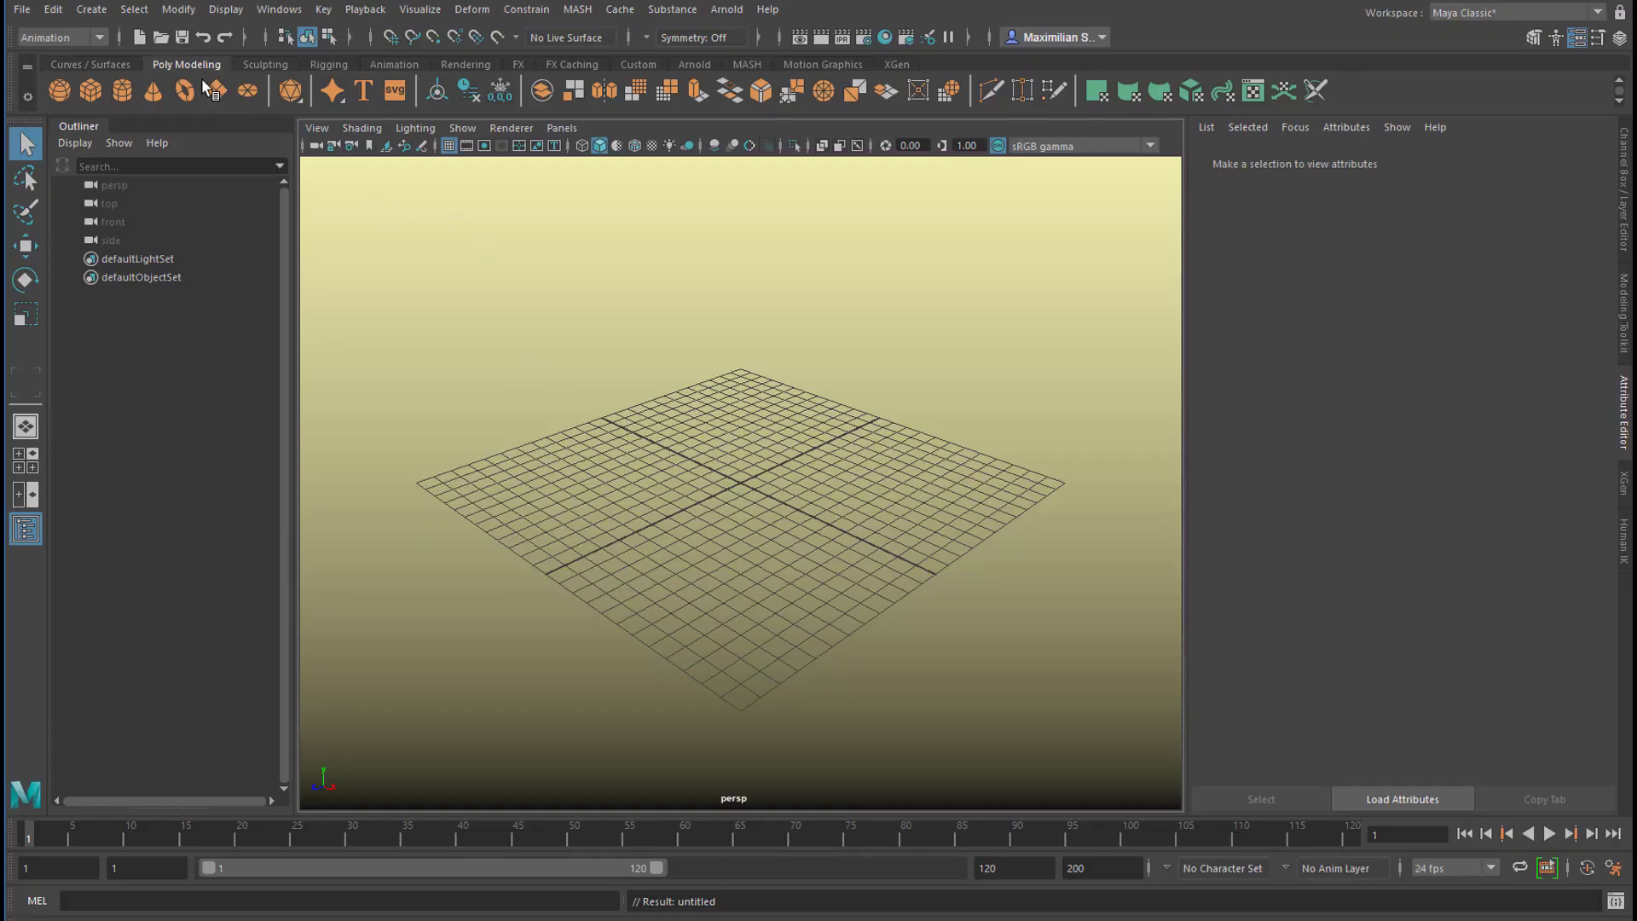
Create a polygon plane and scale it up evenly until it nearly covers the grid
{"action": "left_click", "coordinate": [222, 89]}
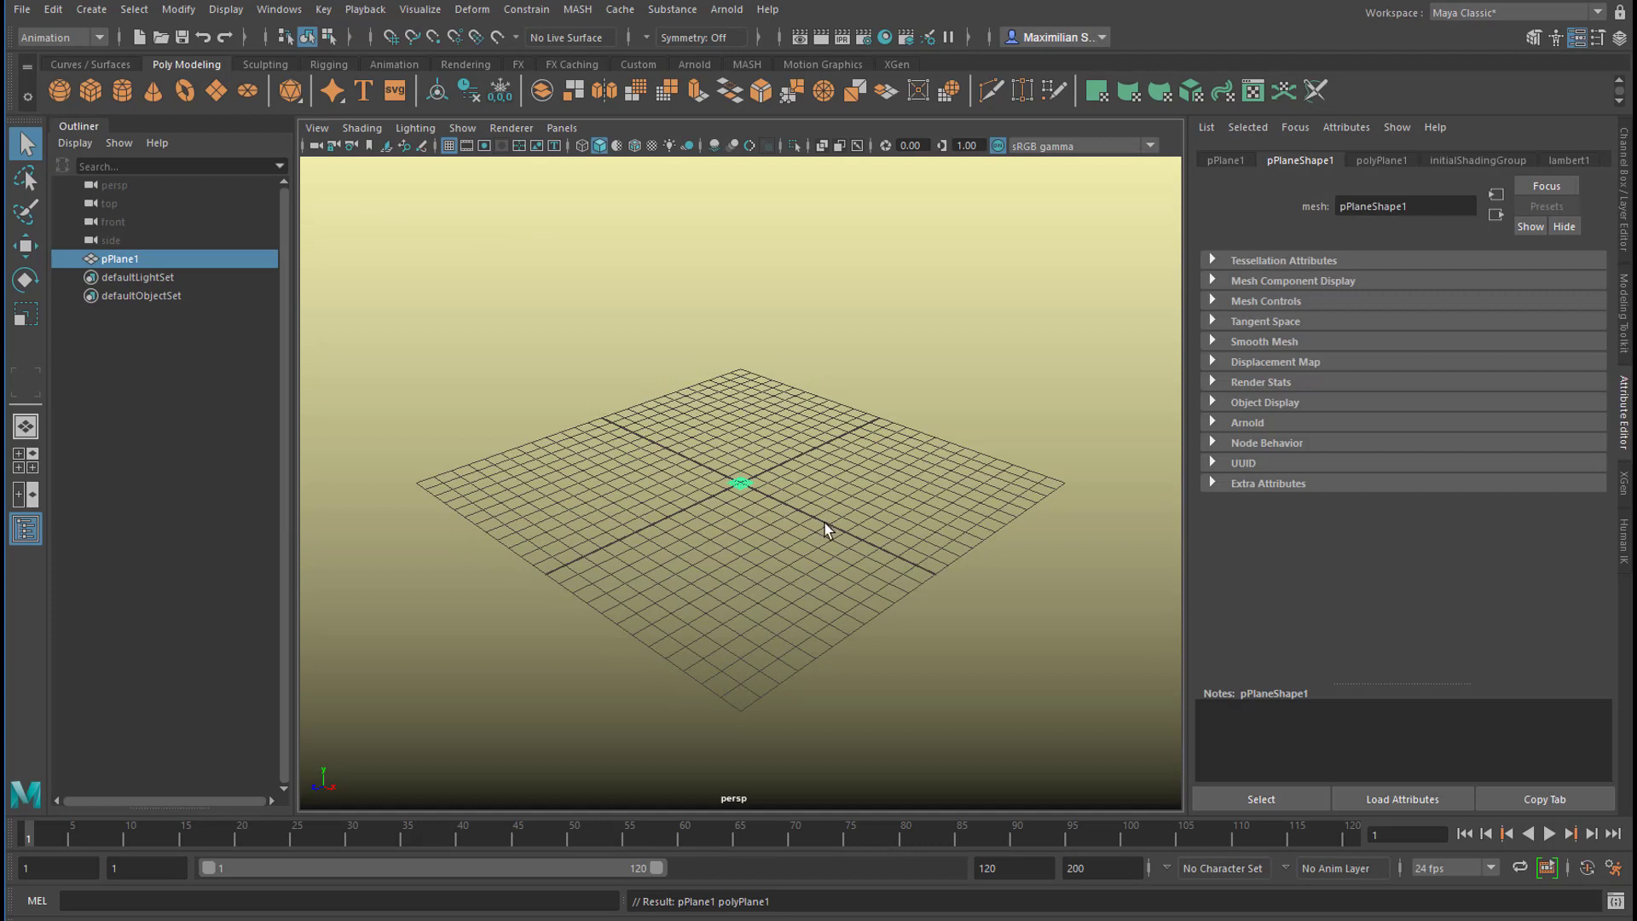
{"action": "key", "text": "r"}
{"action": "left_click_drag", "start_coordinate": [741, 489], "coordinate": [1038, 493]}
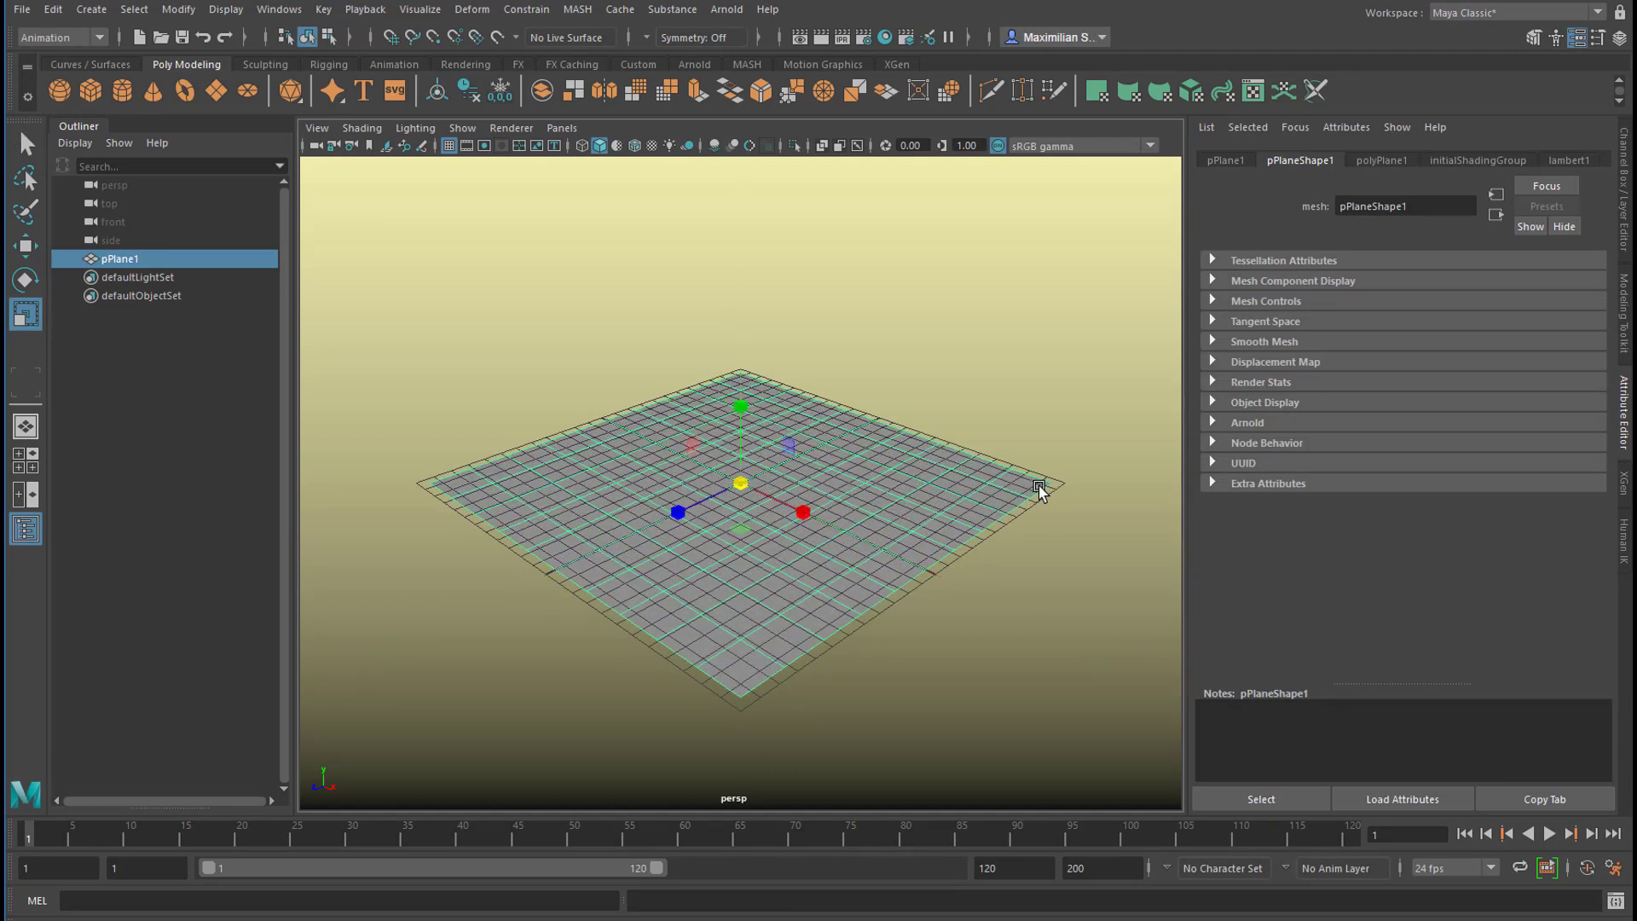
Switch to the FX menu set and make the plane a passive rigid body
{"action": "left_click", "coordinate": [99, 37]}
{"action": "left_click", "coordinate": [69, 112]}
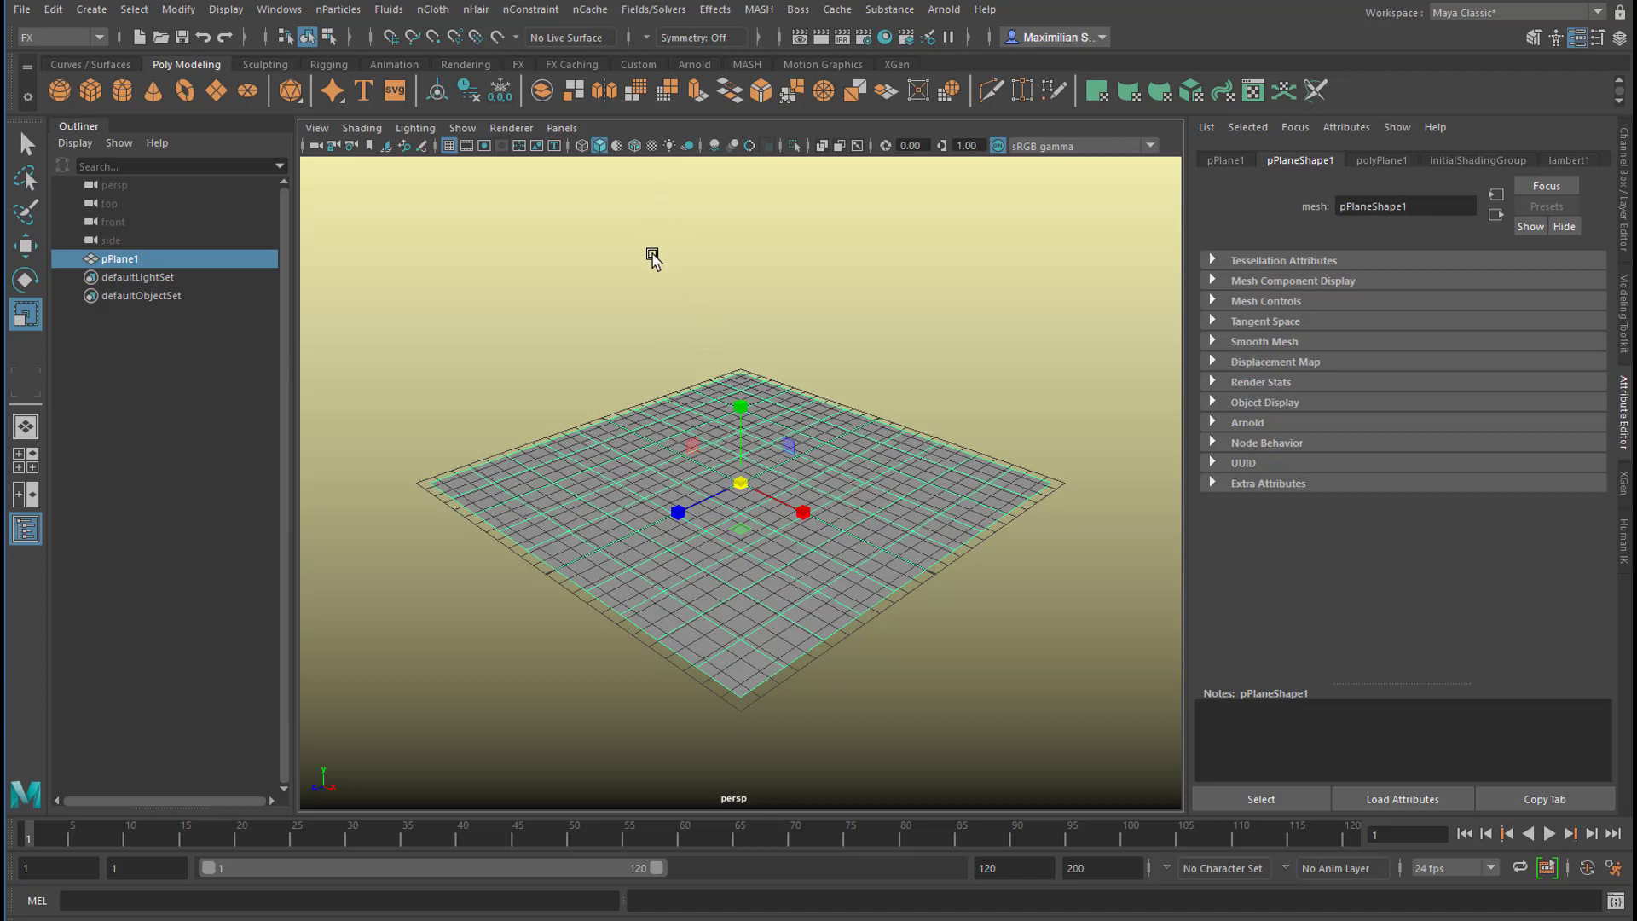
{"action": "left_click", "coordinate": [657, 11]}
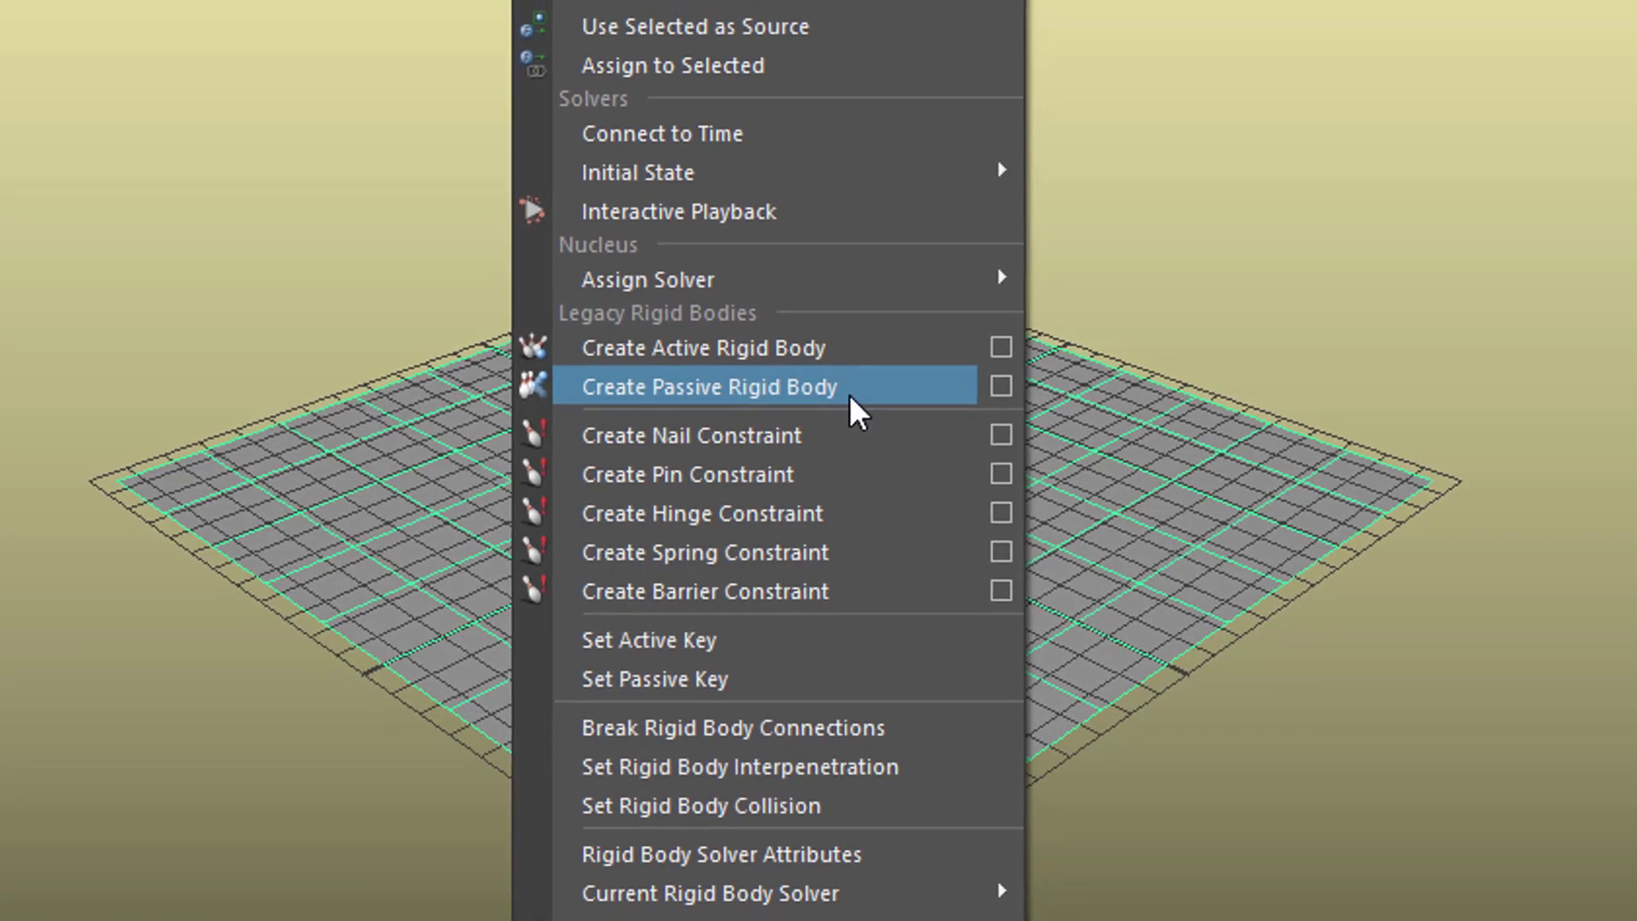
{"action": "left_click", "coordinate": [777, 440]}
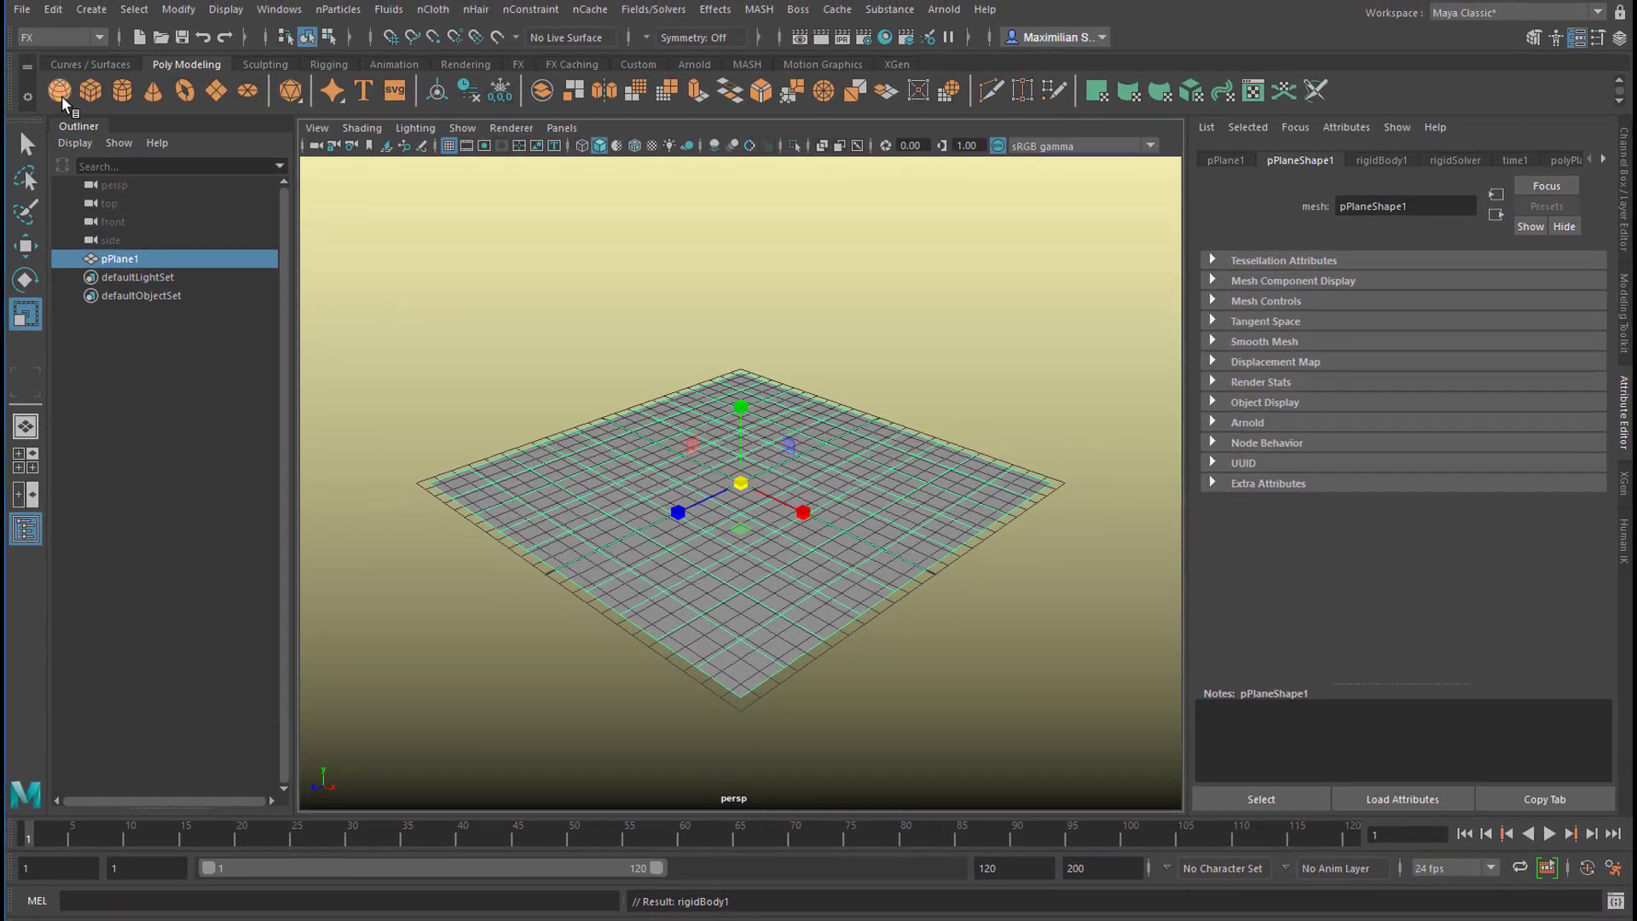
Create a polygon sphere and move it straight up, well above the plane
{"action": "left_click", "coordinate": [61, 96]}
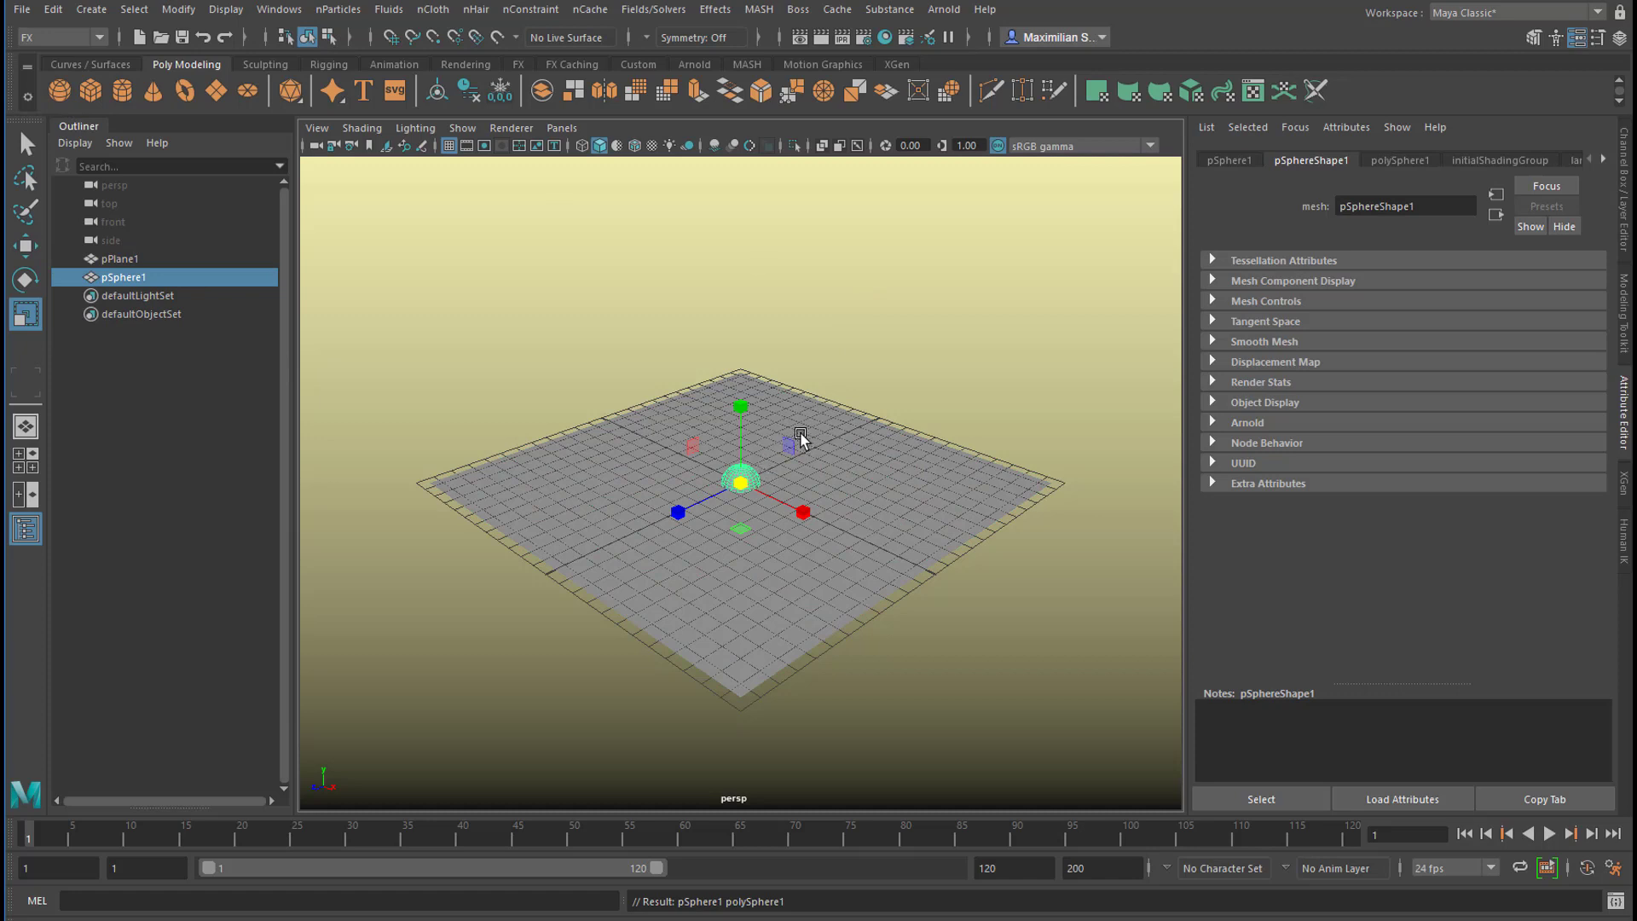
{"action": "key", "text": "w"}
{"action": "left_click_drag", "start_coordinate": [741, 404], "coordinate": [821, 274]}
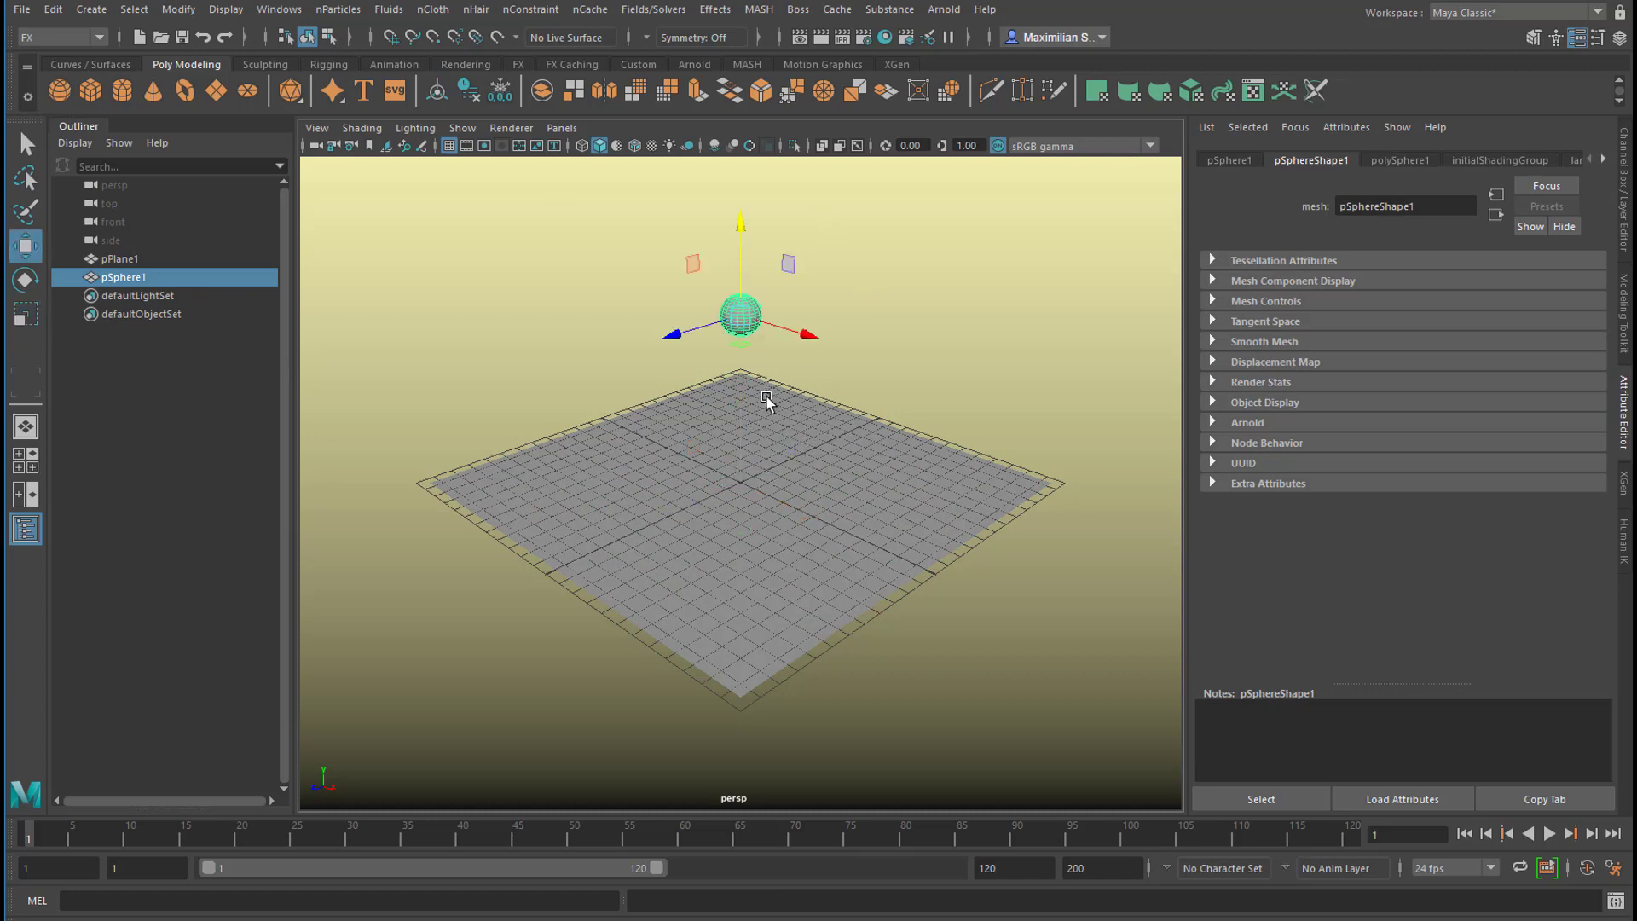
Apply a gravity field to the sphere and play the simulation to test its fall
{"action": "left_click", "coordinate": [667, 10]}
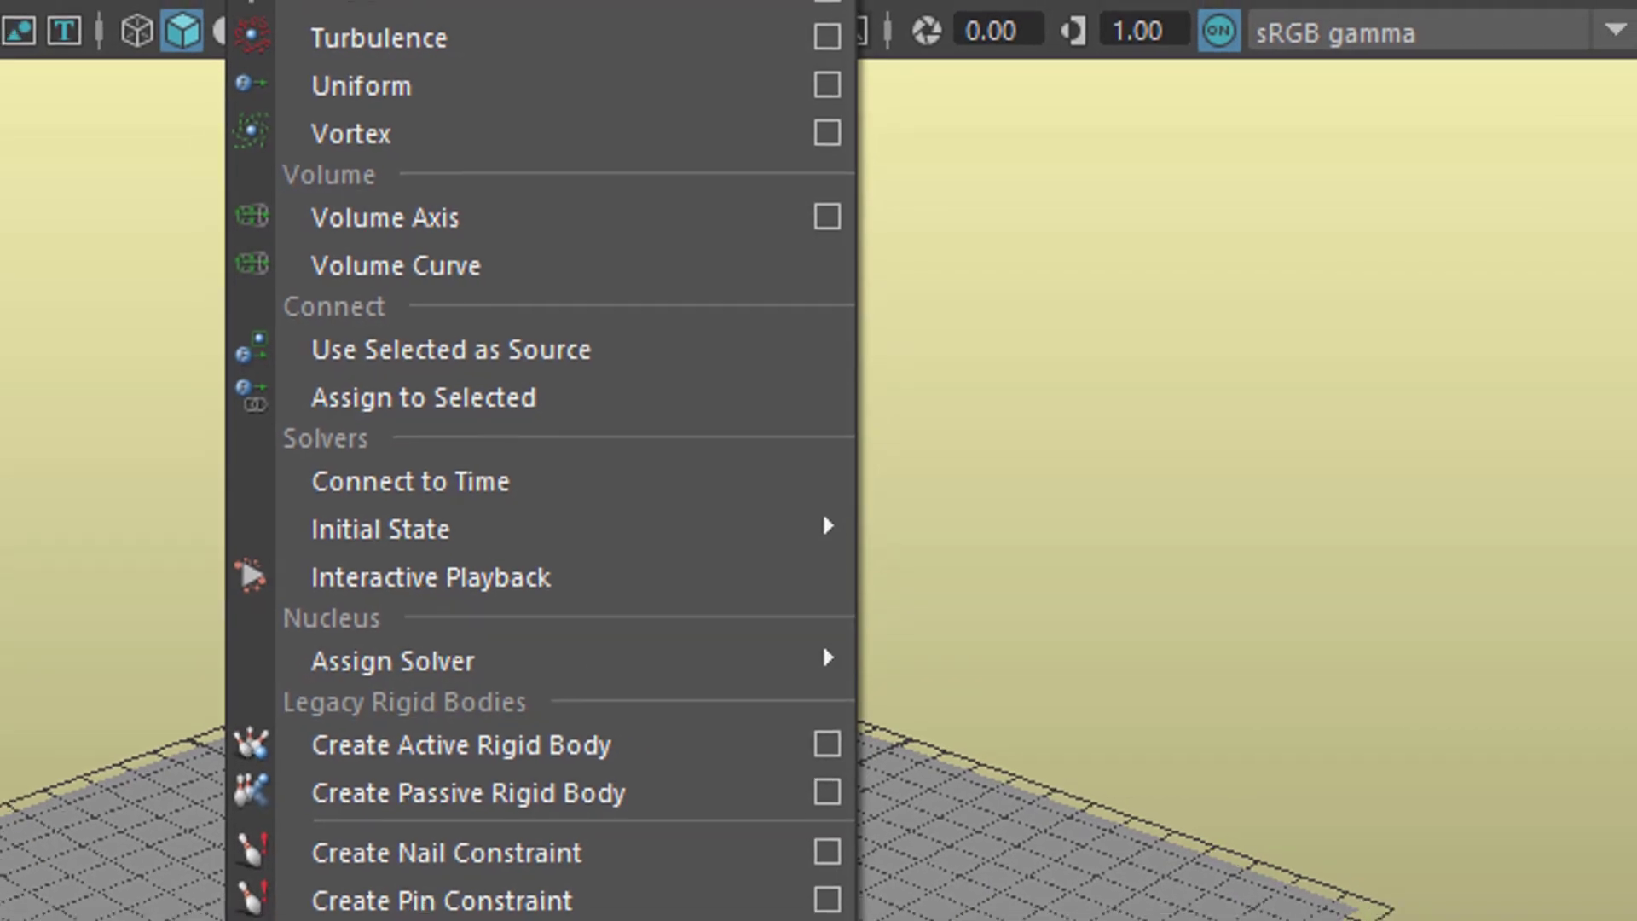
{"action": "left_click", "coordinate": [529, 0]}
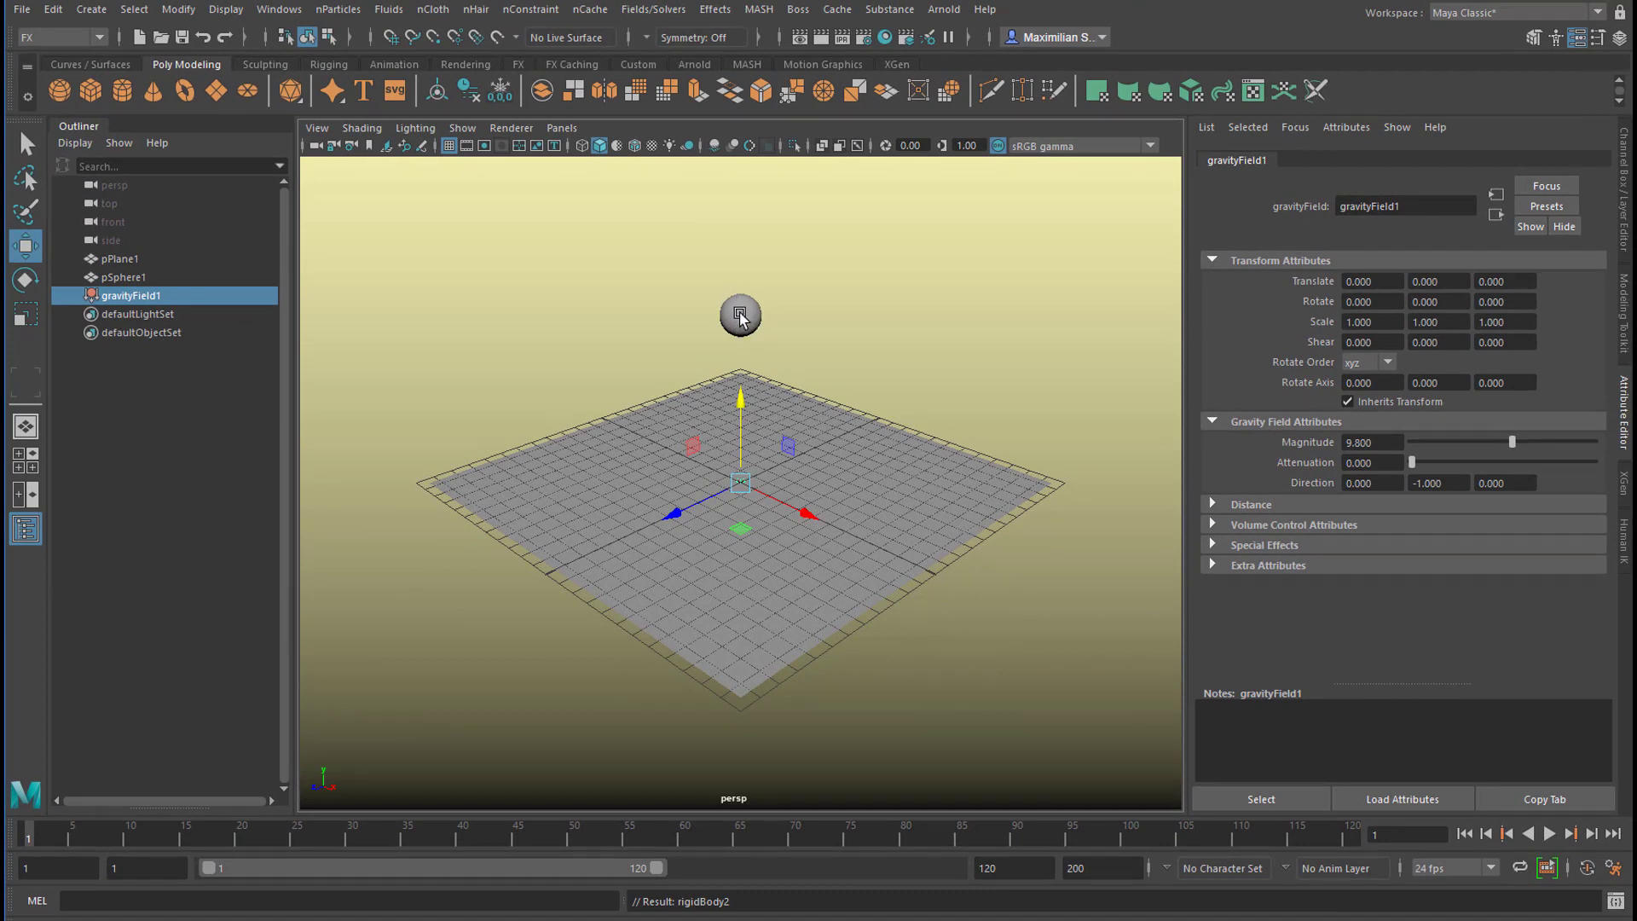
{"action": "left_click", "coordinate": [1550, 835]}
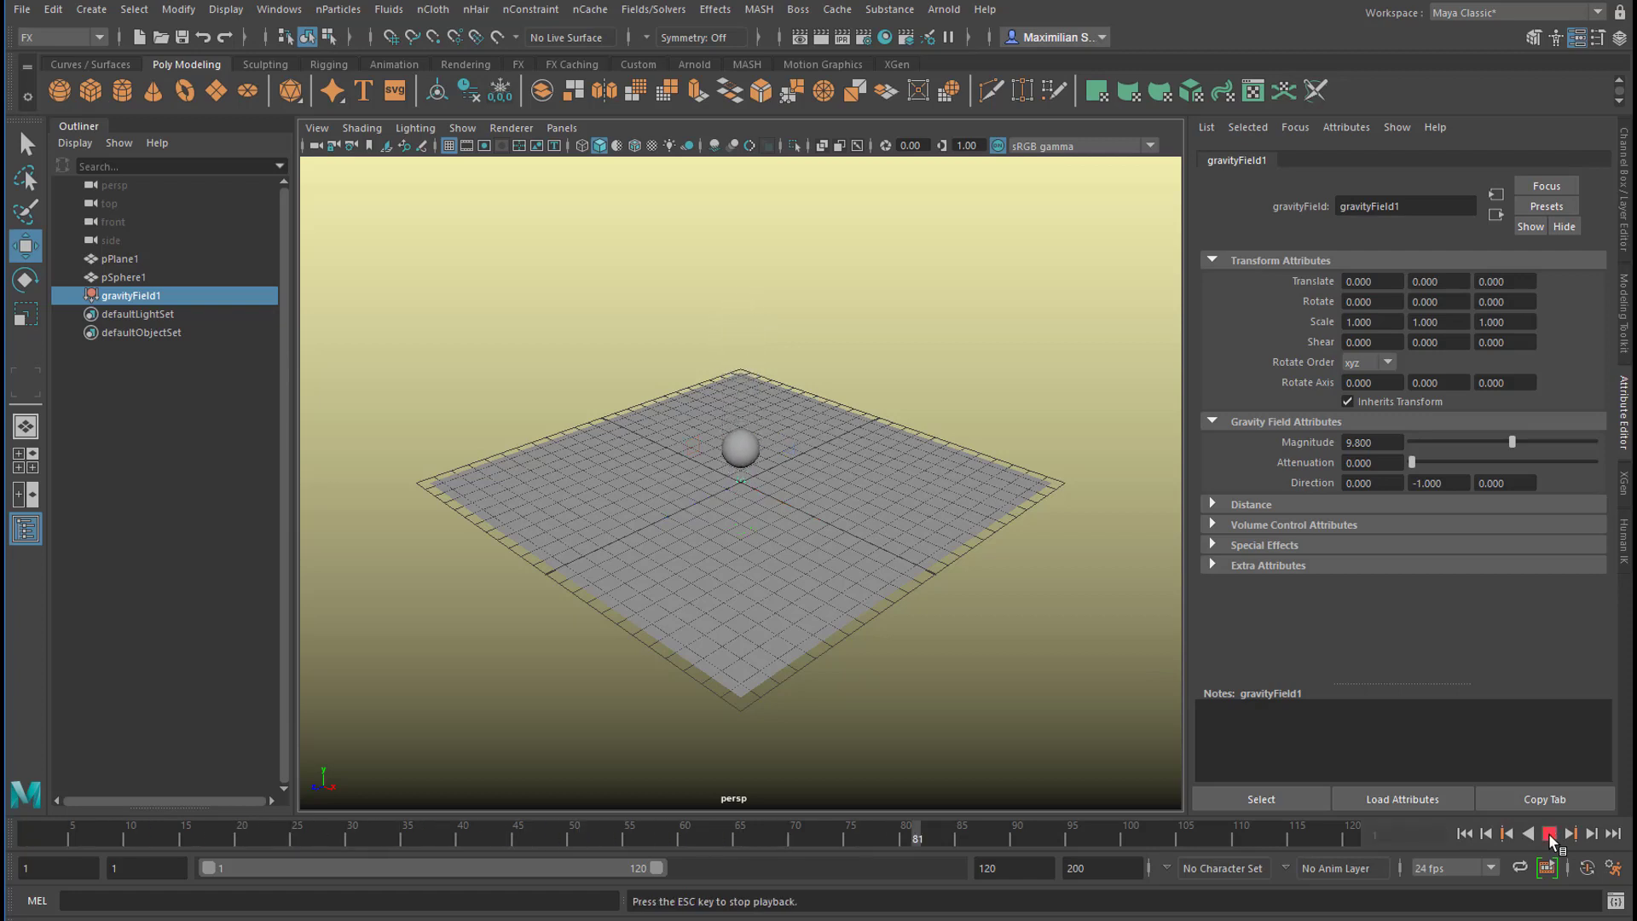
{"action": "left_click", "coordinate": [1550, 836]}
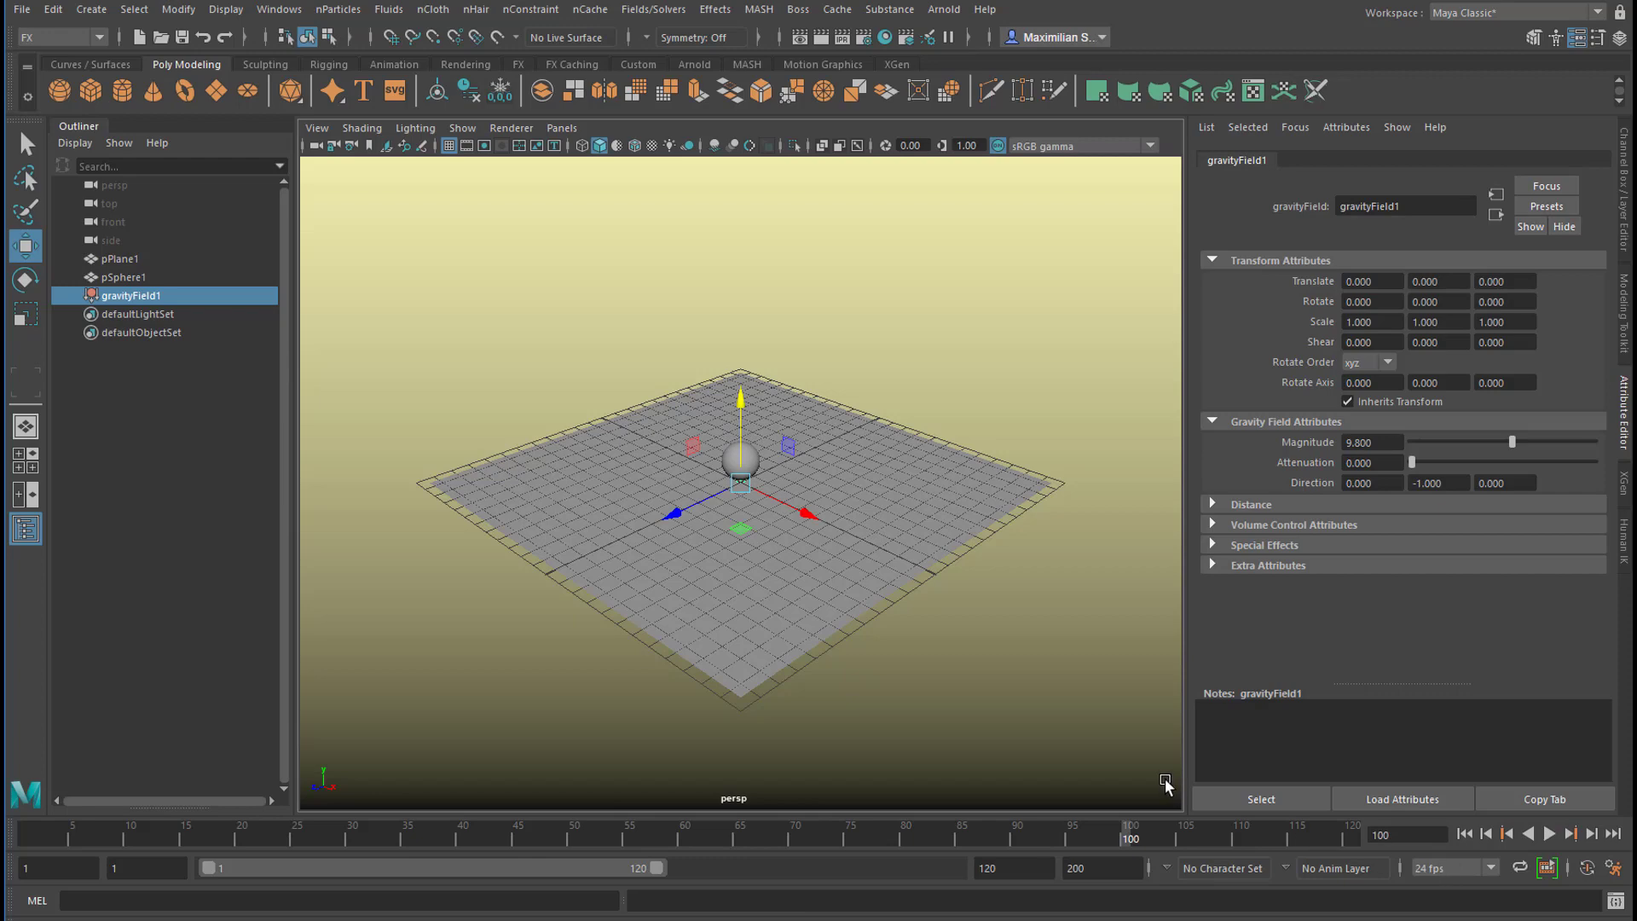
Assign a new aiStandardSurface material to the sphere and give it a yellow-green colour
{"action": "left_click", "coordinate": [740, 461]}
{"action": "left_click_drag", "start_coordinate": [741, 461], "coordinate": [785, 366], "text": "alt"}
{"action": "right_click_drag", "start_coordinate": [791, 378], "coordinate": [831, 850]}
{"action": "left_click", "coordinate": [512, 375]}
{"action": "left_click", "coordinate": [1364, 376]}
{"action": "left_click", "coordinate": [1483, 375]}
Assign a new material to the plane and give it a light blue colour
{"action": "left_click", "coordinate": [836, 472]}
{"action": "right_click_drag", "start_coordinate": [859, 377], "coordinate": [855, 848]}
{"action": "left_click", "coordinate": [512, 376]}
{"action": "left_click", "coordinate": [1372, 394]}
{"action": "left_click", "coordinate": [1501, 392]}
Select the sphere and show its rigidBody2 attributes
{"action": "left_click", "coordinate": [791, 381]}
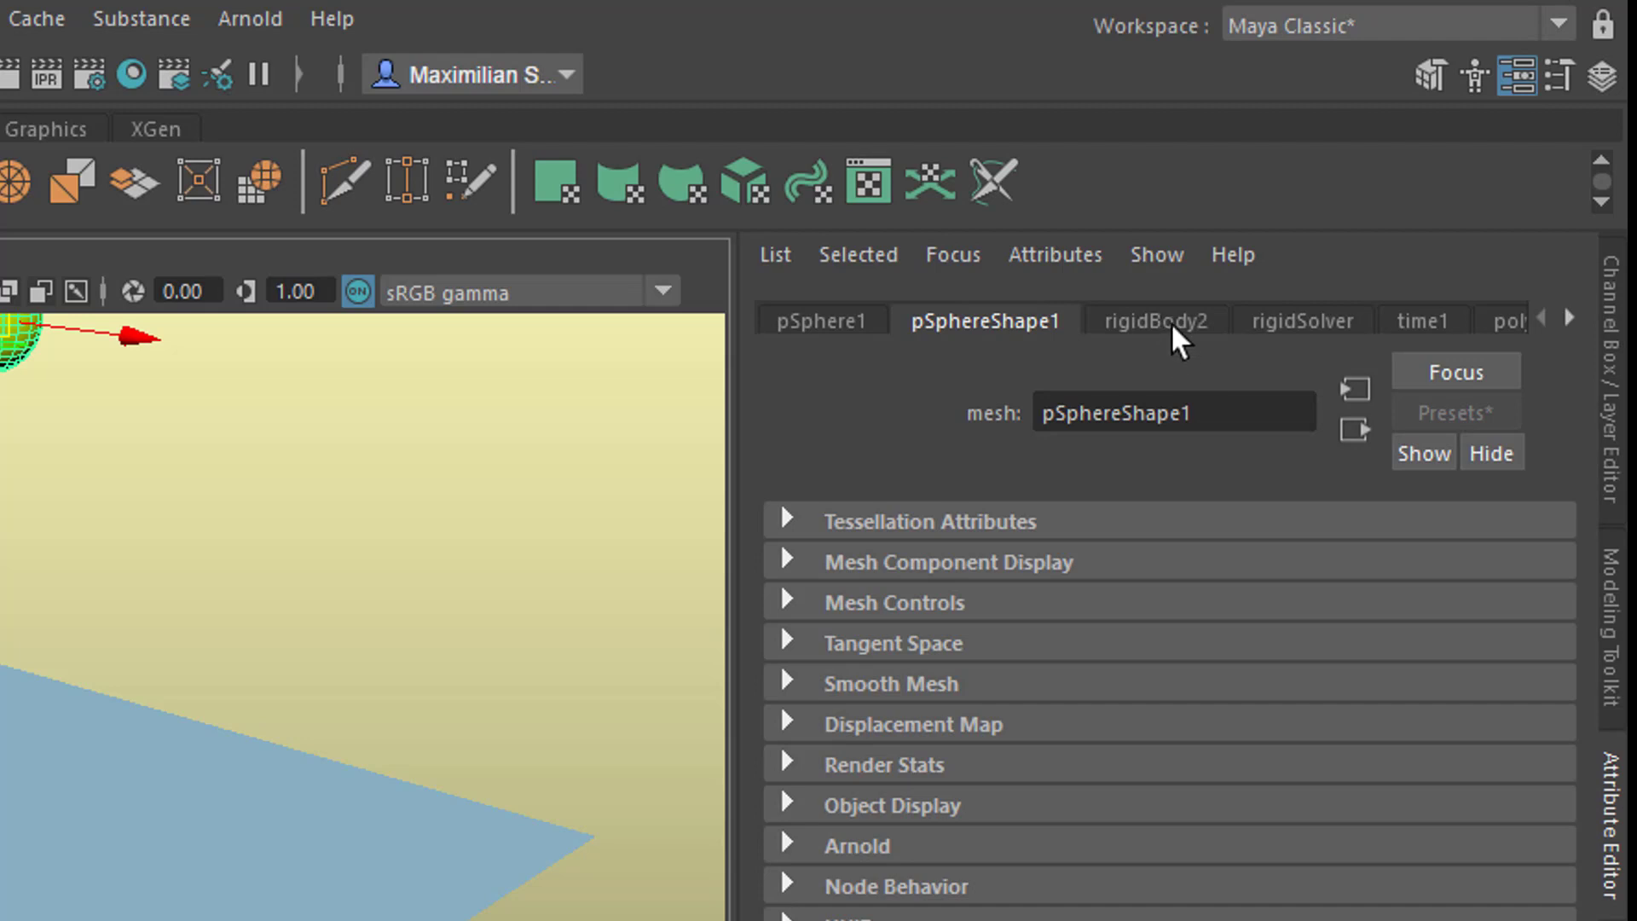
{"action": "left_click", "coordinate": [1168, 324]}
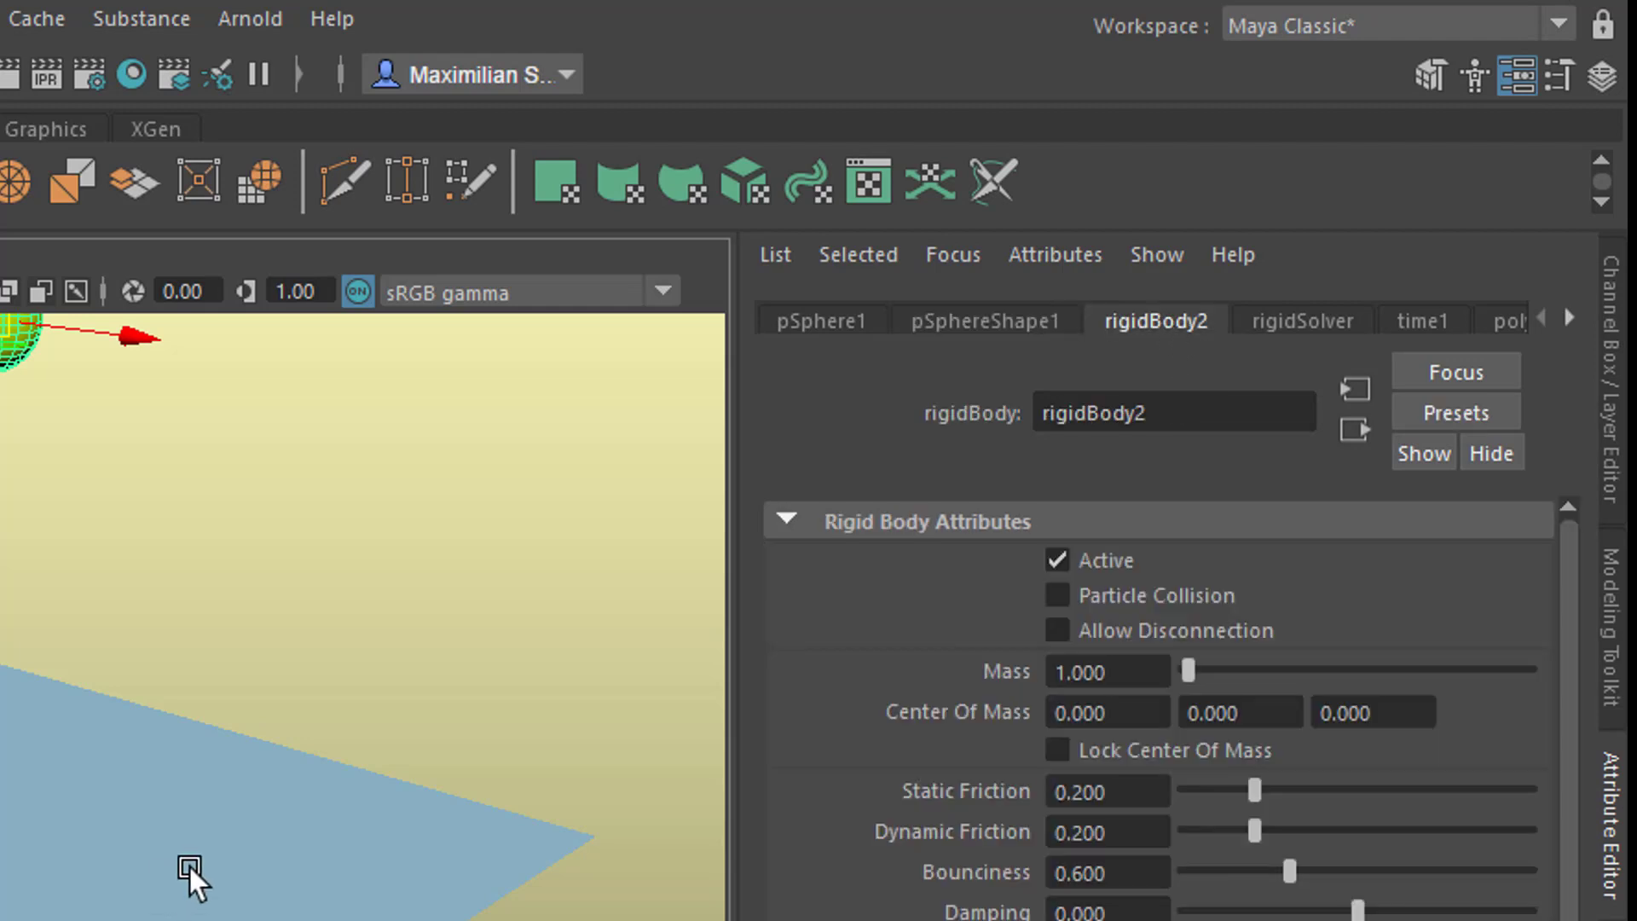
{"action": "key", "text": "f"}
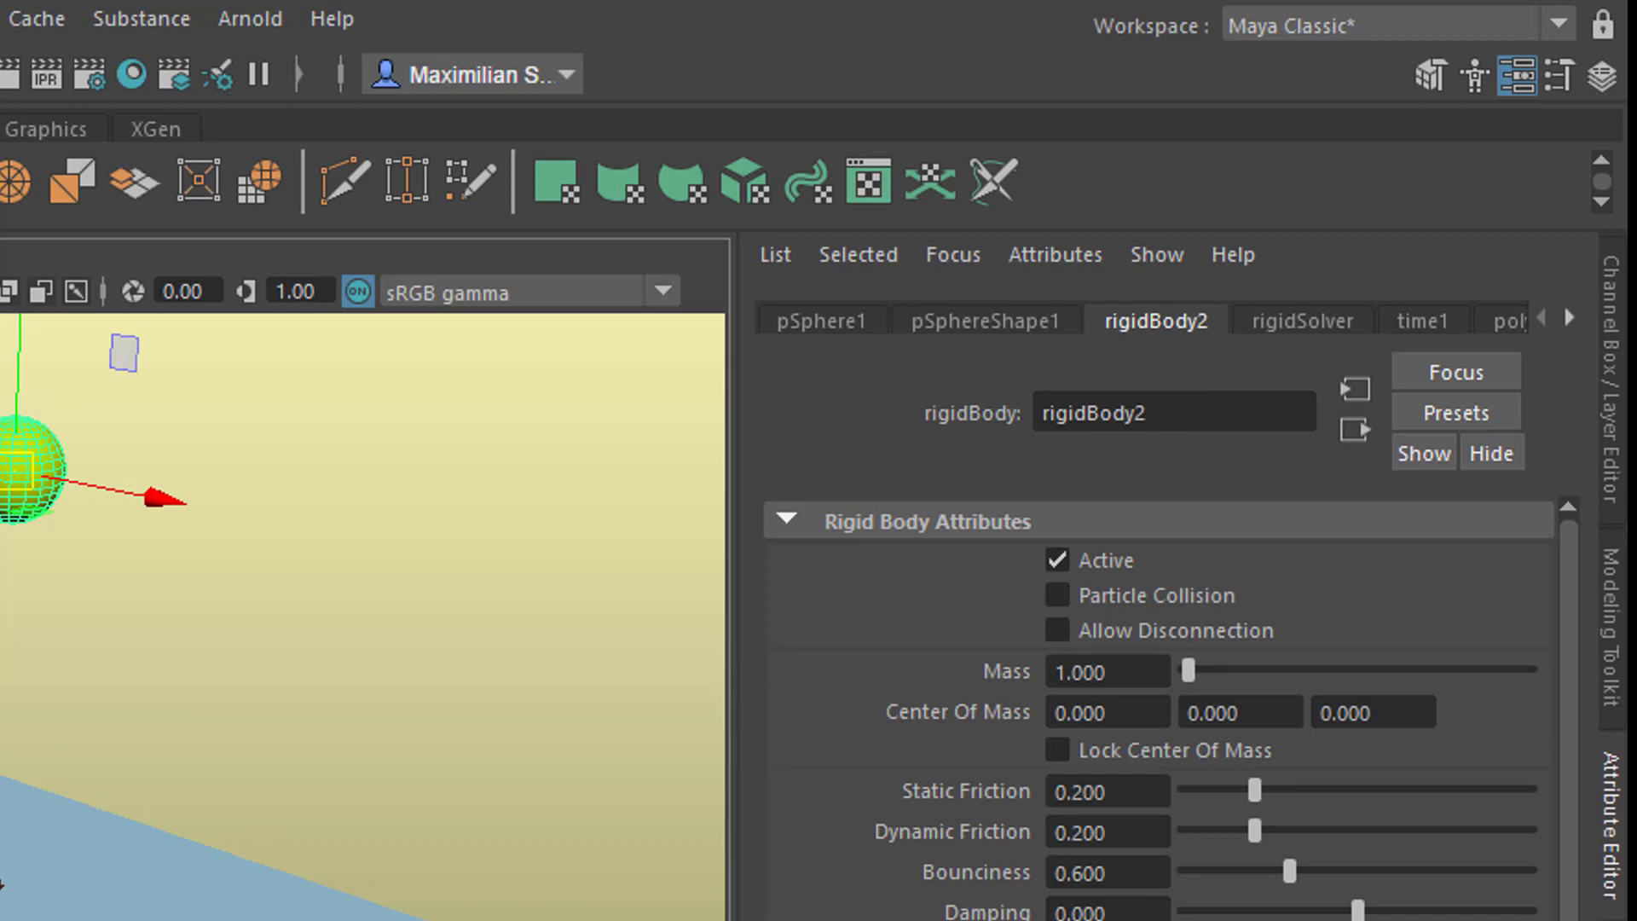
Test playback with the sphere's rigid body Active option turned off, and again with it turned back on
{"action": "left_click", "coordinate": [1056, 561]}
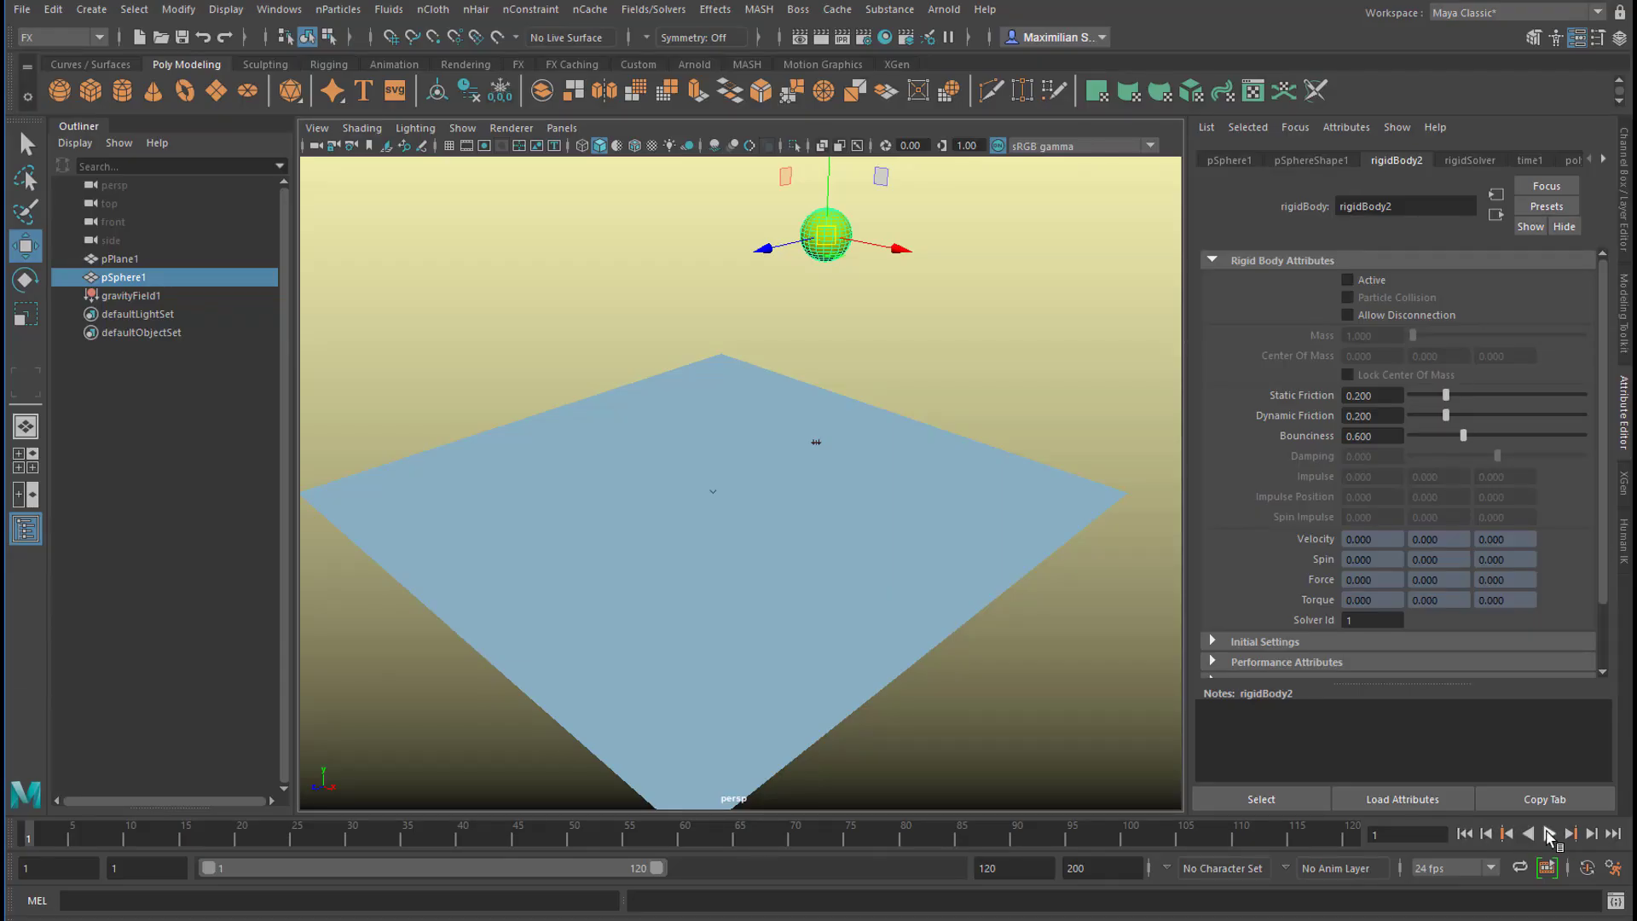
{"action": "left_click", "coordinate": [1550, 834]}
{"action": "left_click", "coordinate": [1550, 834]}
{"action": "left_click", "coordinate": [1347, 281]}
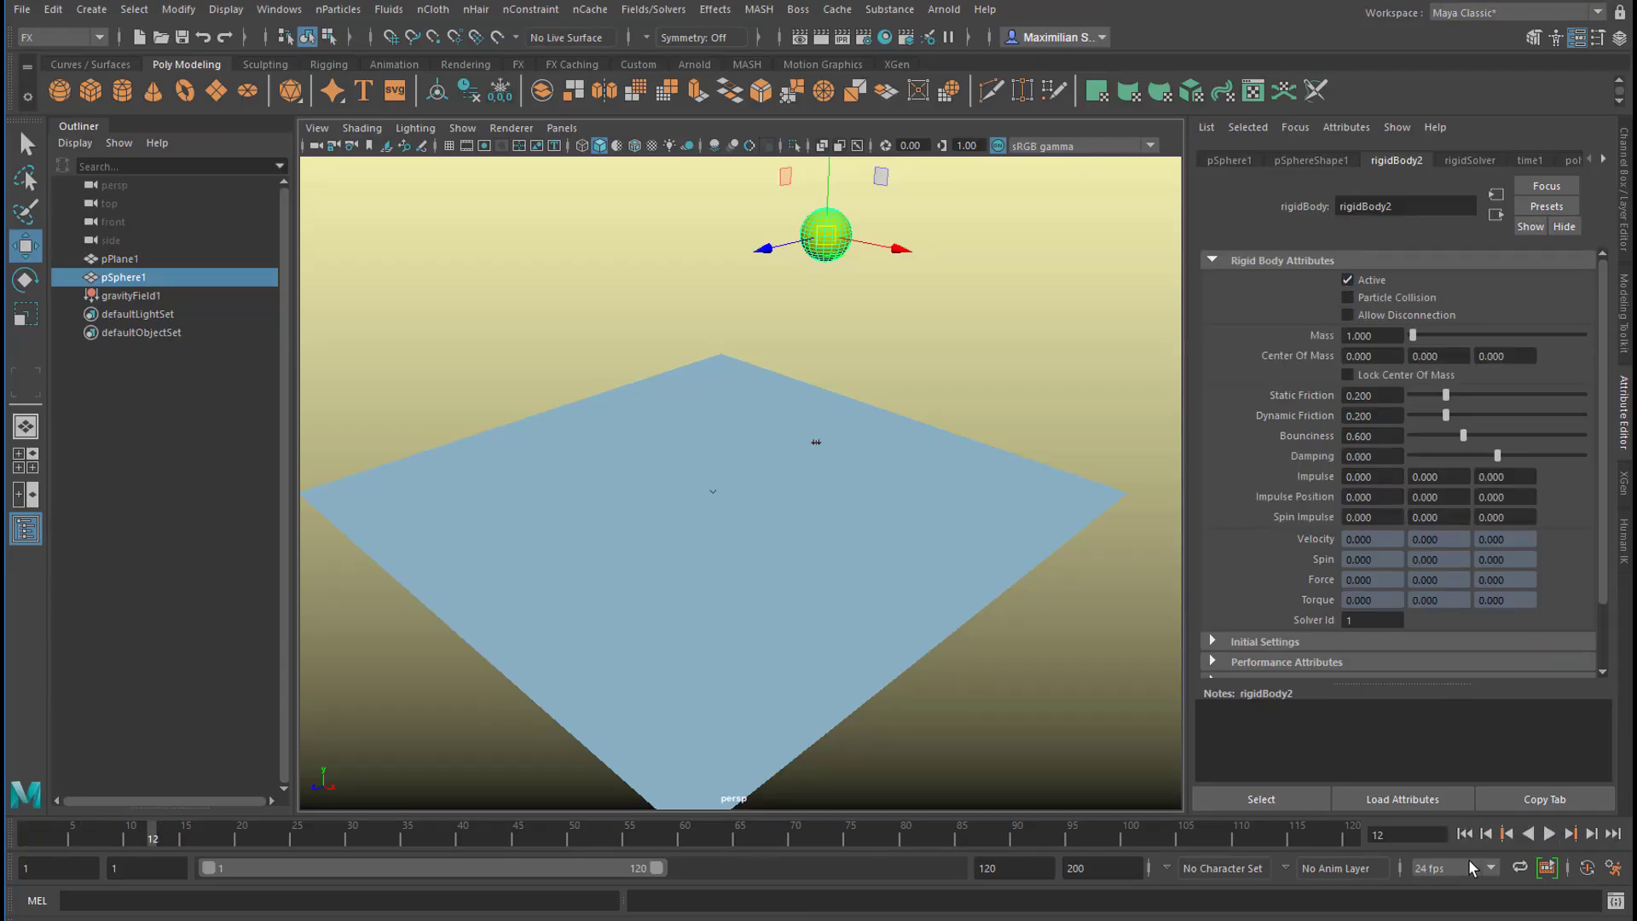
{"action": "left_click", "coordinate": [1550, 834]}
{"action": "left_click", "coordinate": [1549, 834]}
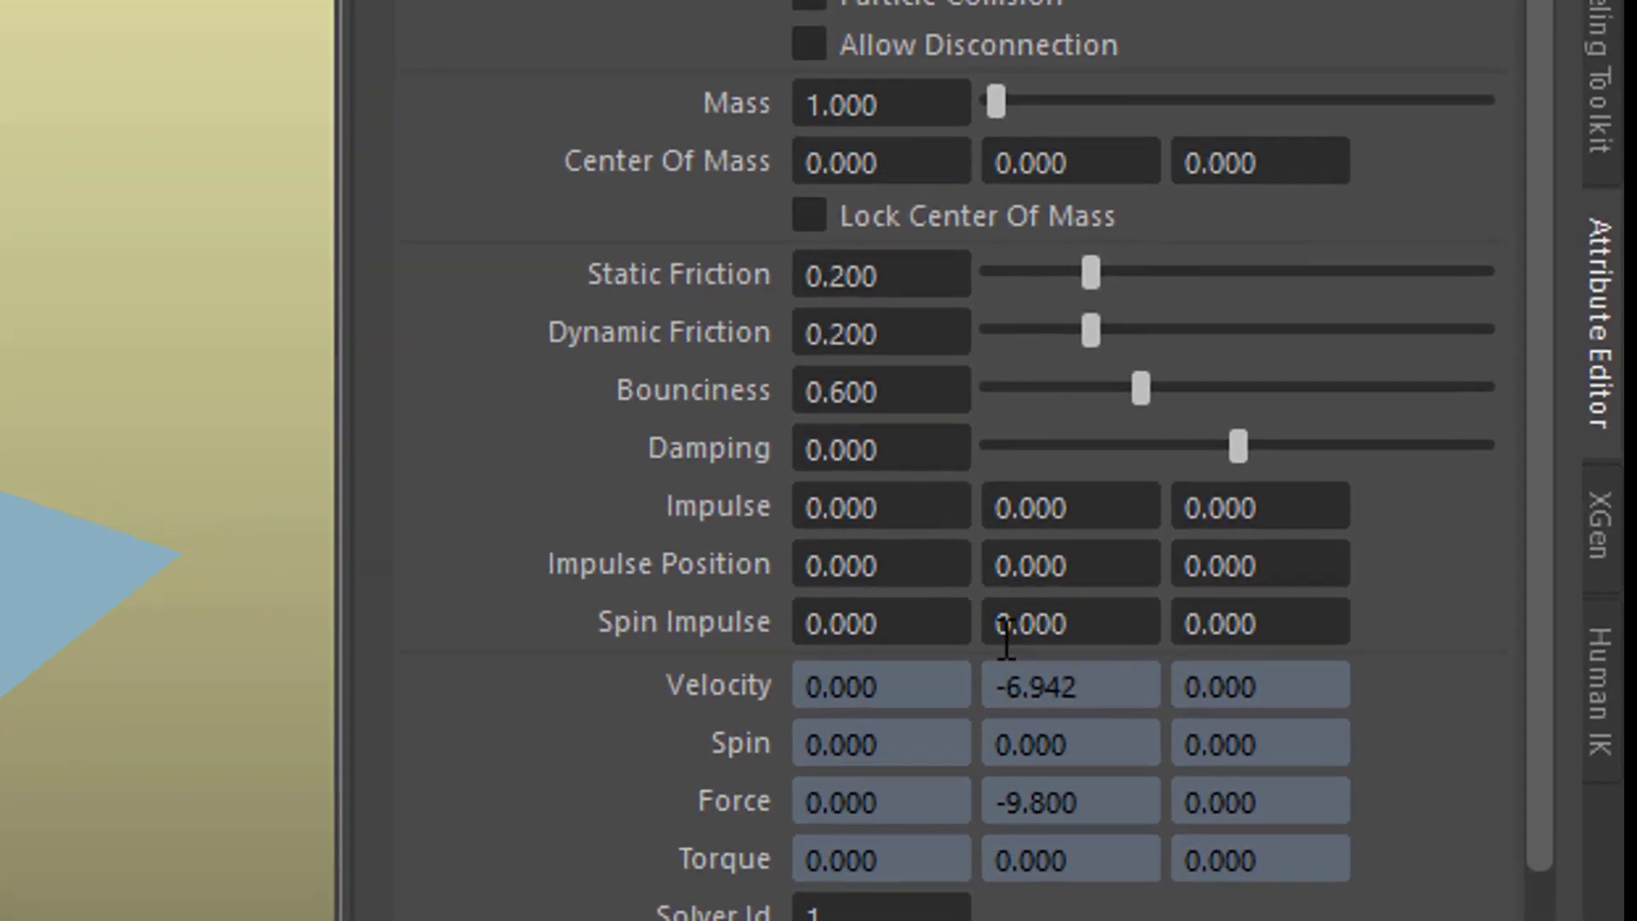
Set the X Spin Impulse of the sphere's rigid body to 0.4 and replay the simulation from the first frame
{"action": "left_click", "coordinate": [887, 624]}
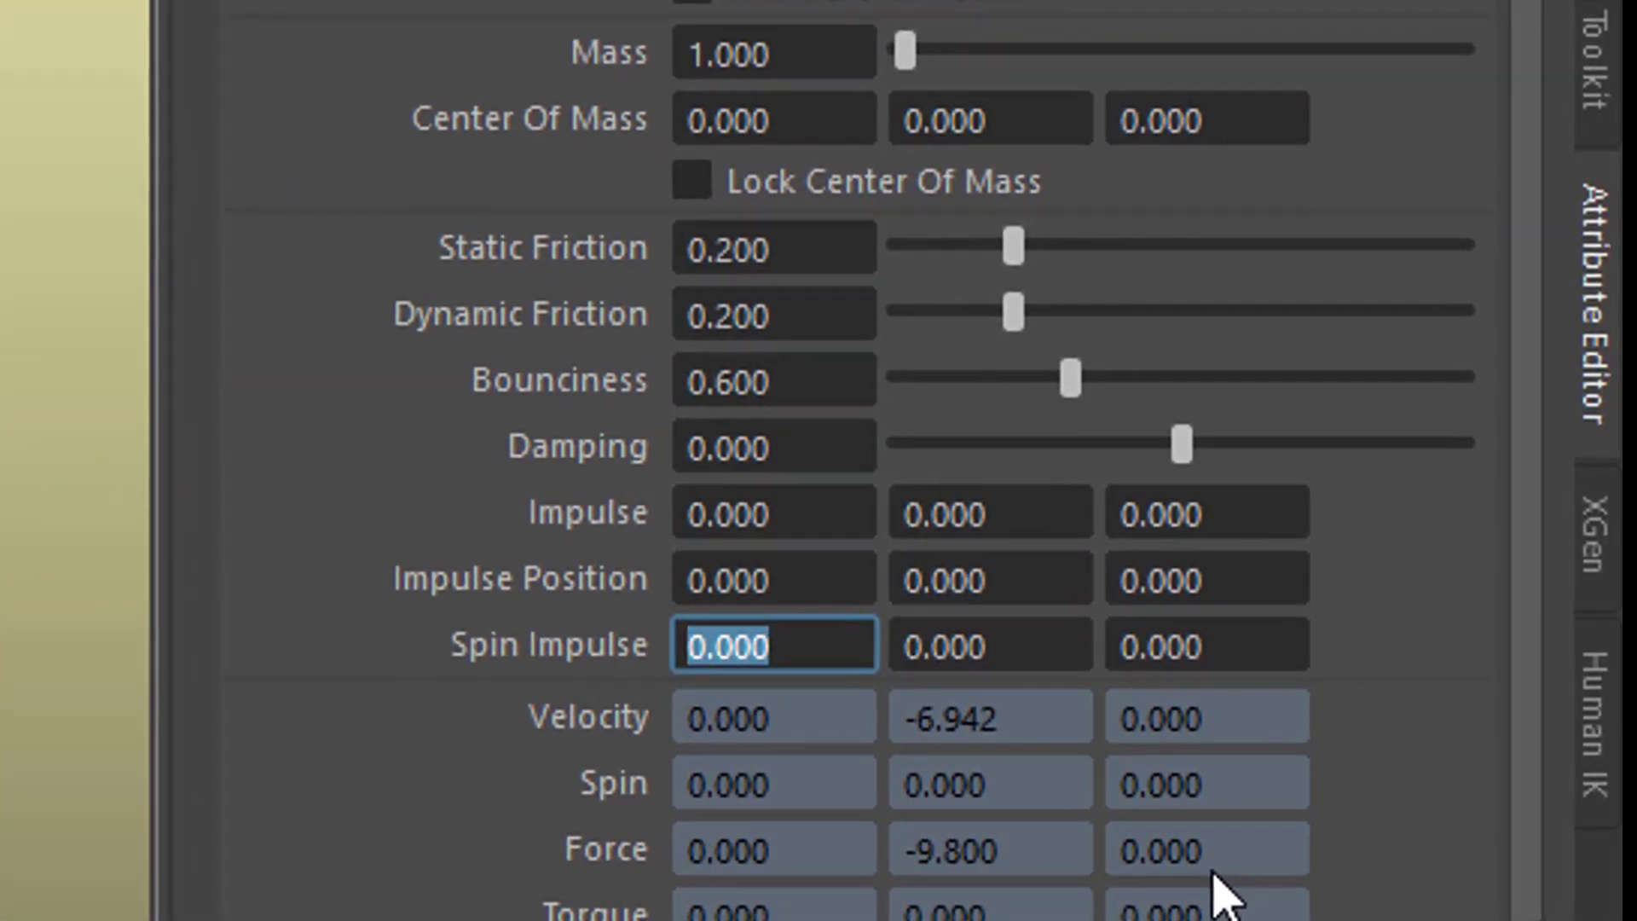
{"action": "type", "text": "0.1"}
{"action": "key", "text": "Return"}
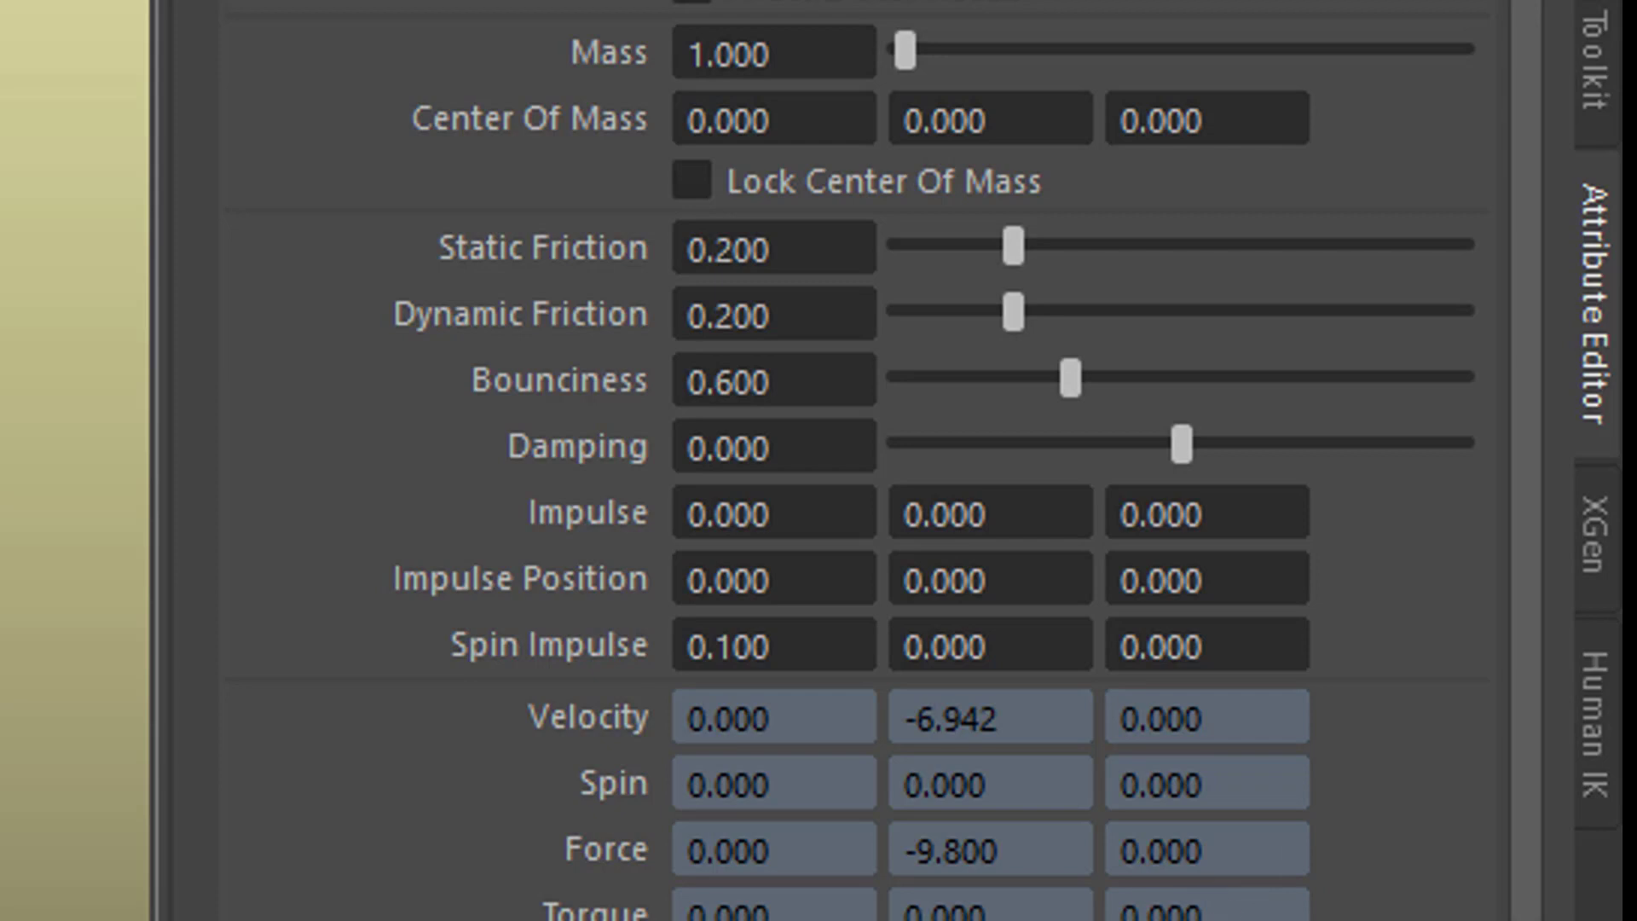
{"action": "left_click_drag", "start_coordinate": [767, 646], "coordinate": [857, 759], "text": "ctrl"}
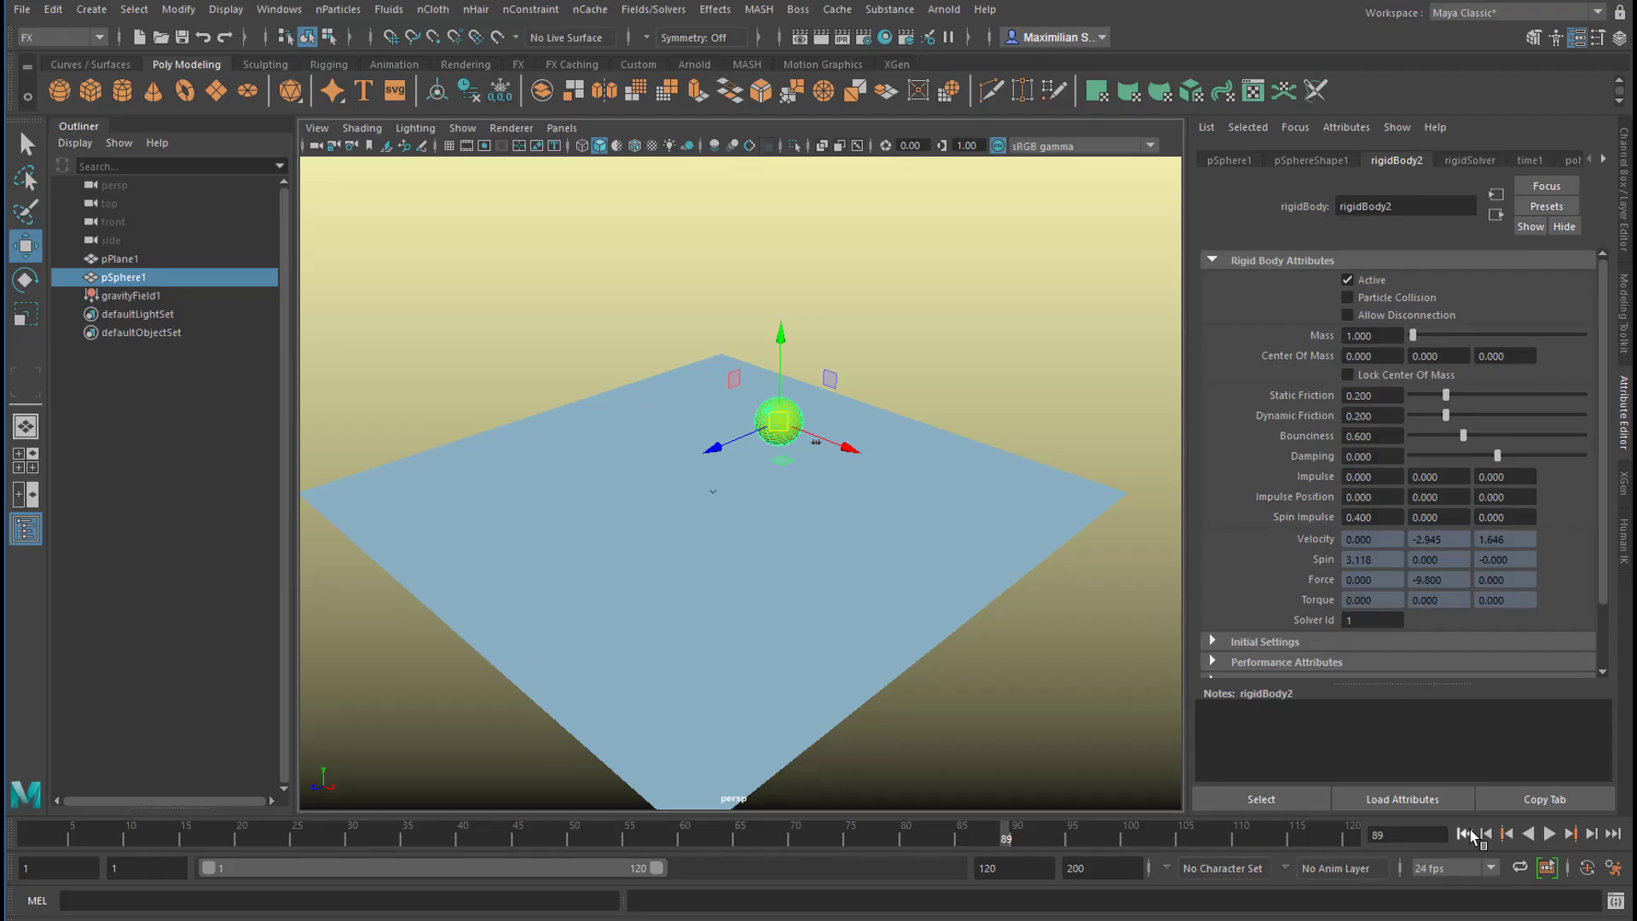
{"action": "key", "text": "shift+alt+v"}
{"action": "key", "text": "alt+v"}
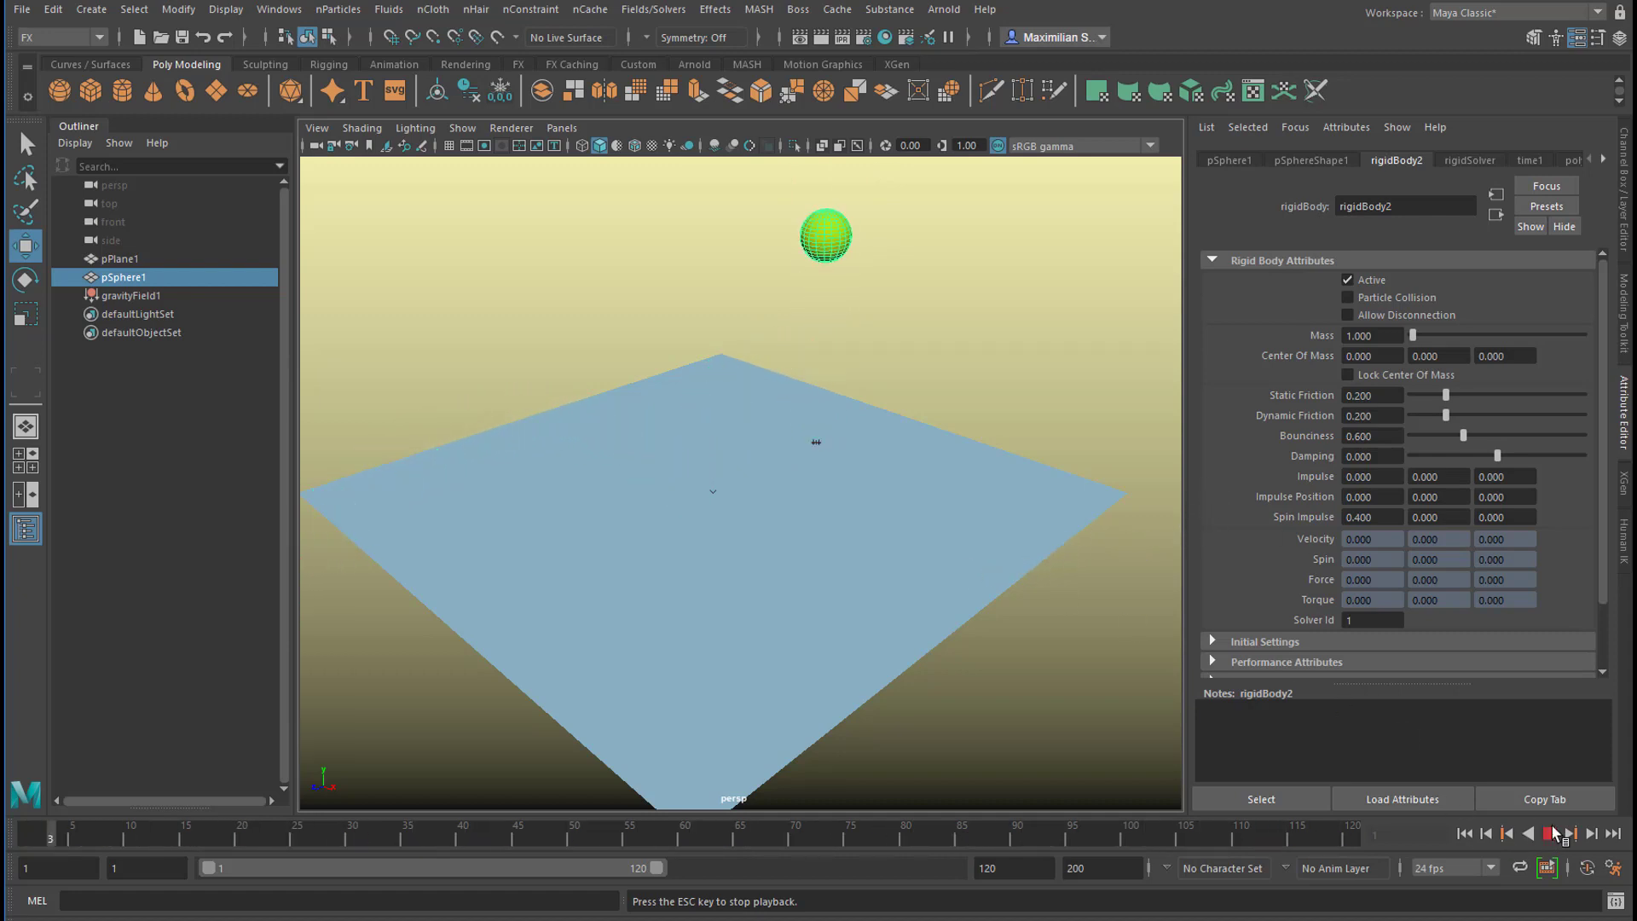
{"action": "key", "text": "alt+v"}
Stretch the plane along its Z axis to about double its length and replay the simulation from the start
{"action": "left_click", "coordinate": [718, 607]}
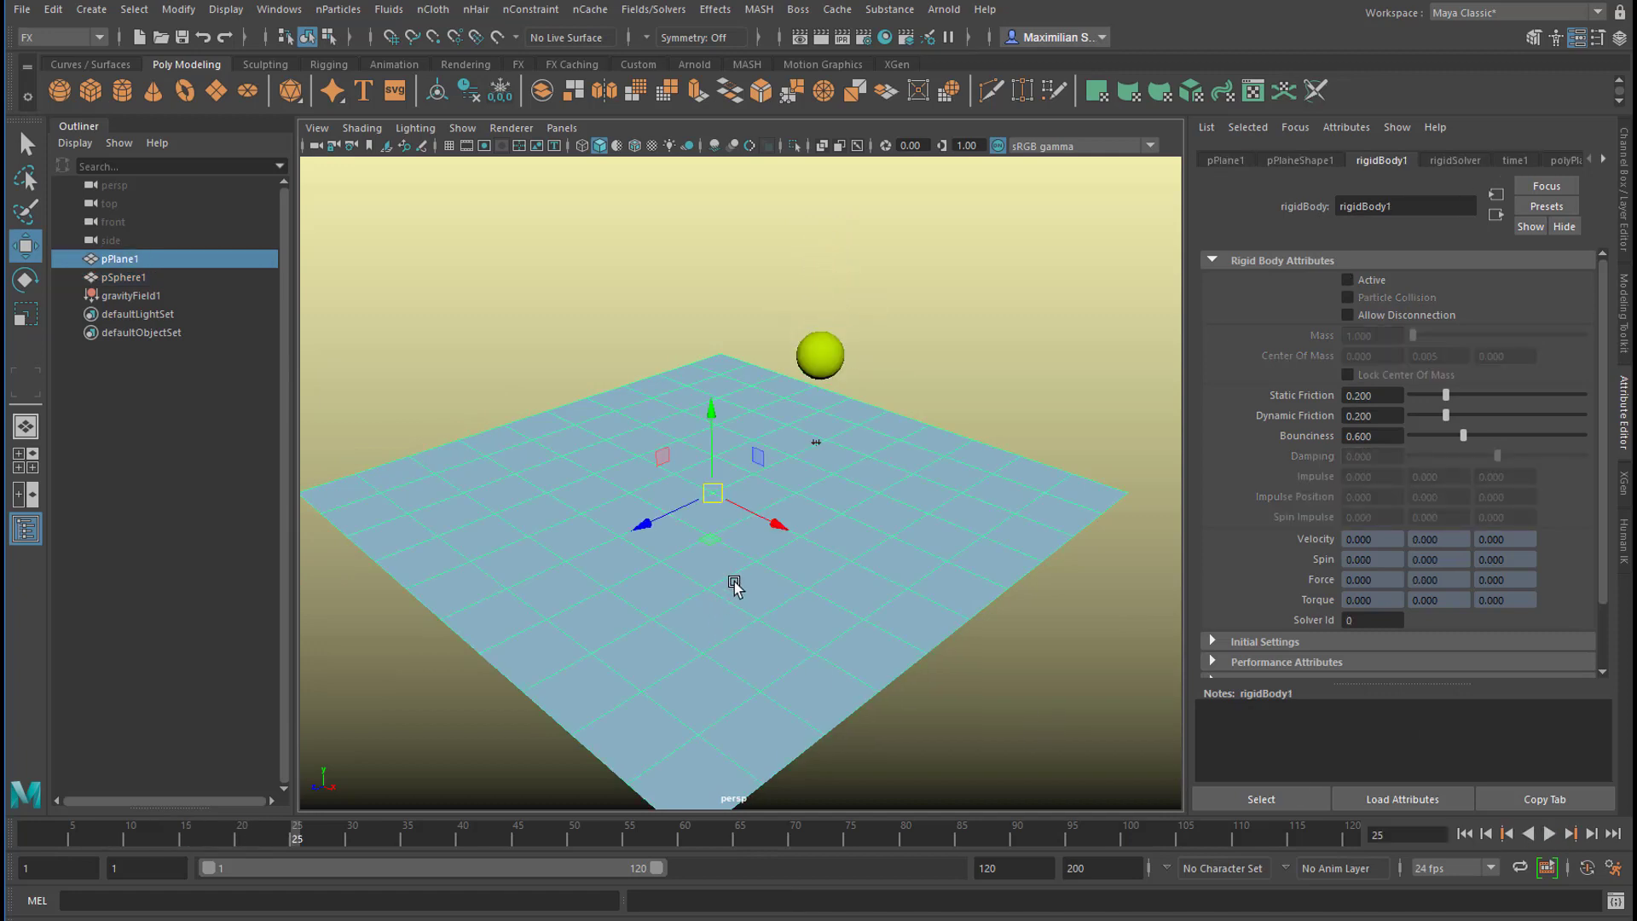
{"action": "key", "text": "r"}
{"action": "left_click_drag", "start_coordinate": [649, 521], "coordinate": [525, 597]}
{"action": "left_click", "coordinate": [1466, 833]}
{"action": "left_click", "coordinate": [1549, 833]}
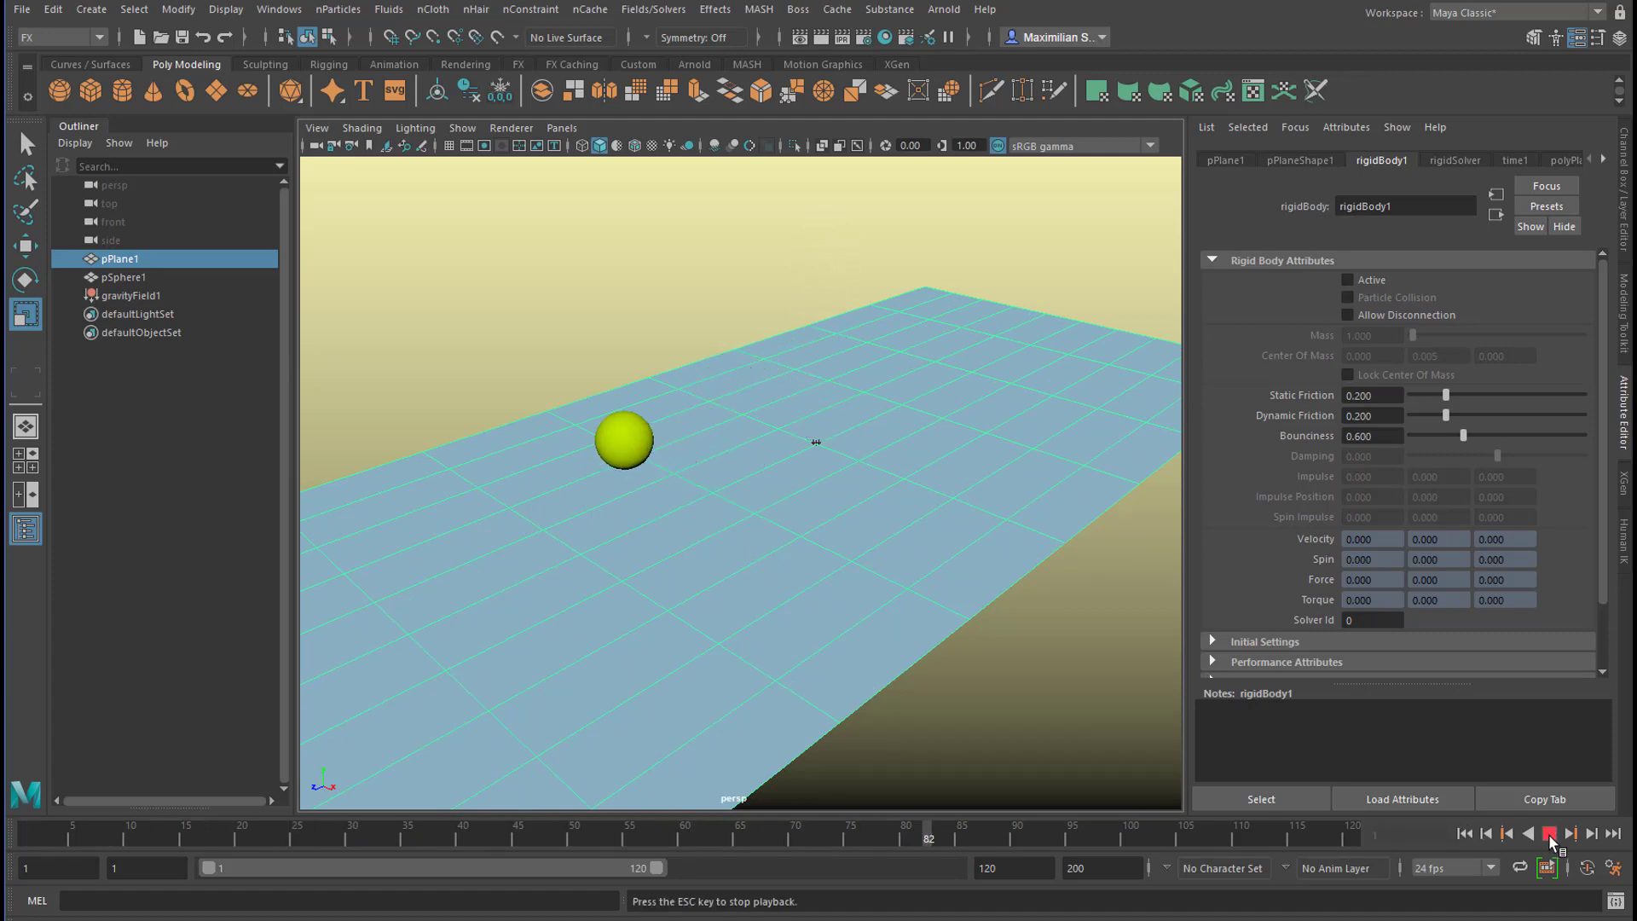
{"action": "left_click", "coordinate": [1550, 834]}
Set the playback end time to frame 200
{"action": "double_click", "coordinate": [1036, 861]}
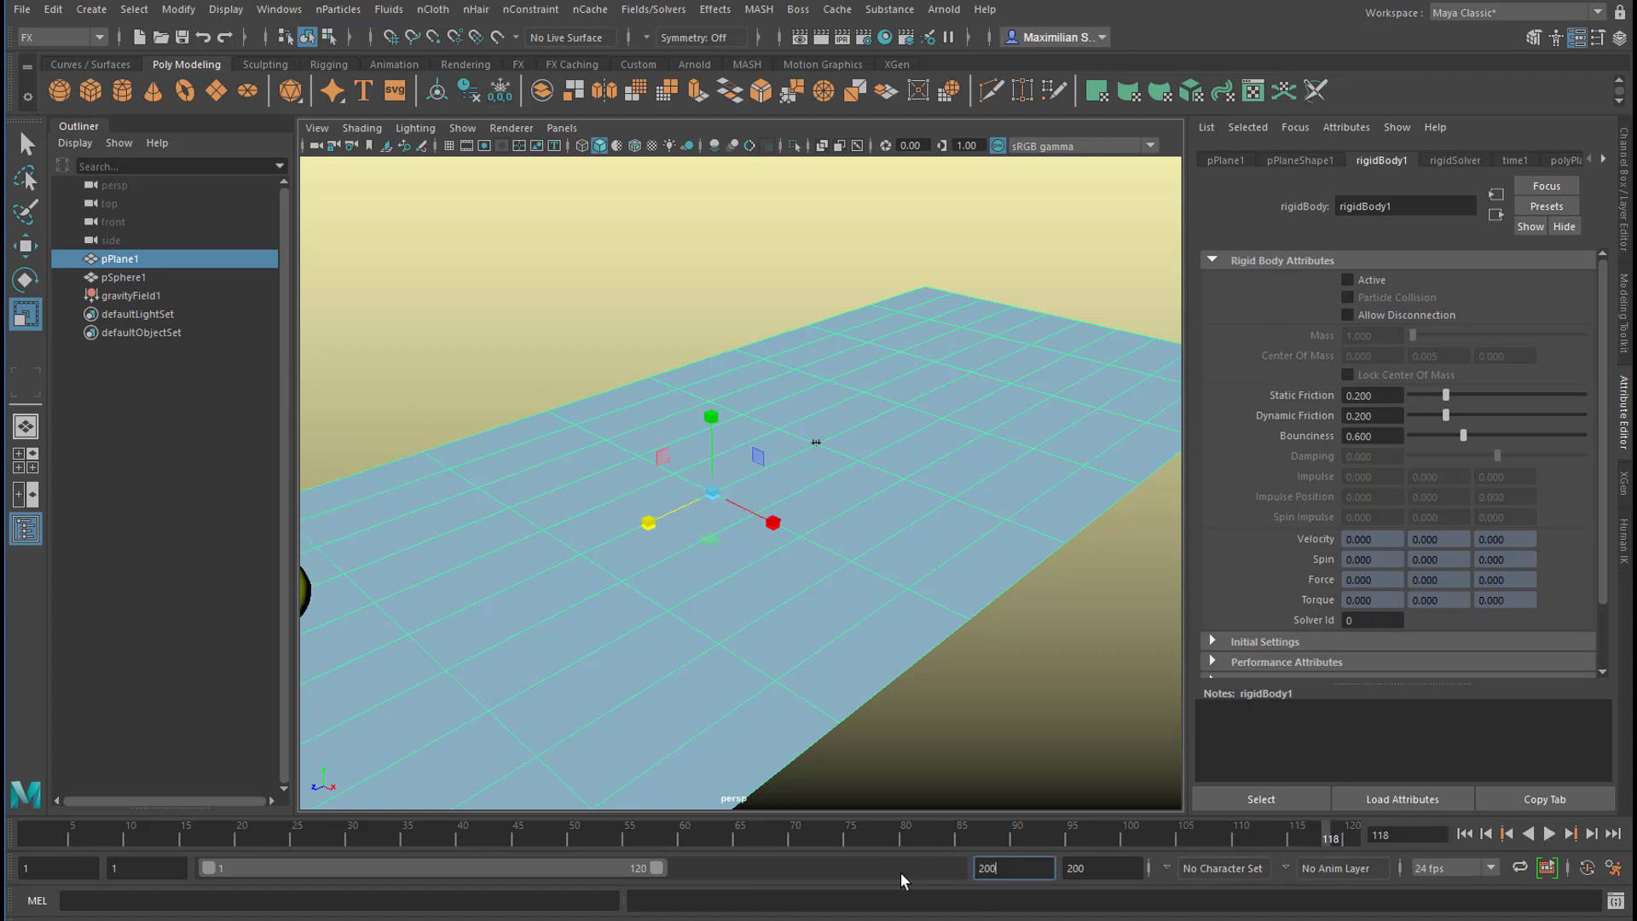
{"action": "type", "text": "200"}
{"action": "key", "text": "Return"}
Bake the sphere's simulation from the Animation menu set, using the reset default options over the time slider range
{"action": "left_click_drag", "start_coordinate": [814, 689], "coordinate": [549, 614], "text": "alt"}
{"action": "left_click", "coordinate": [575, 522]}
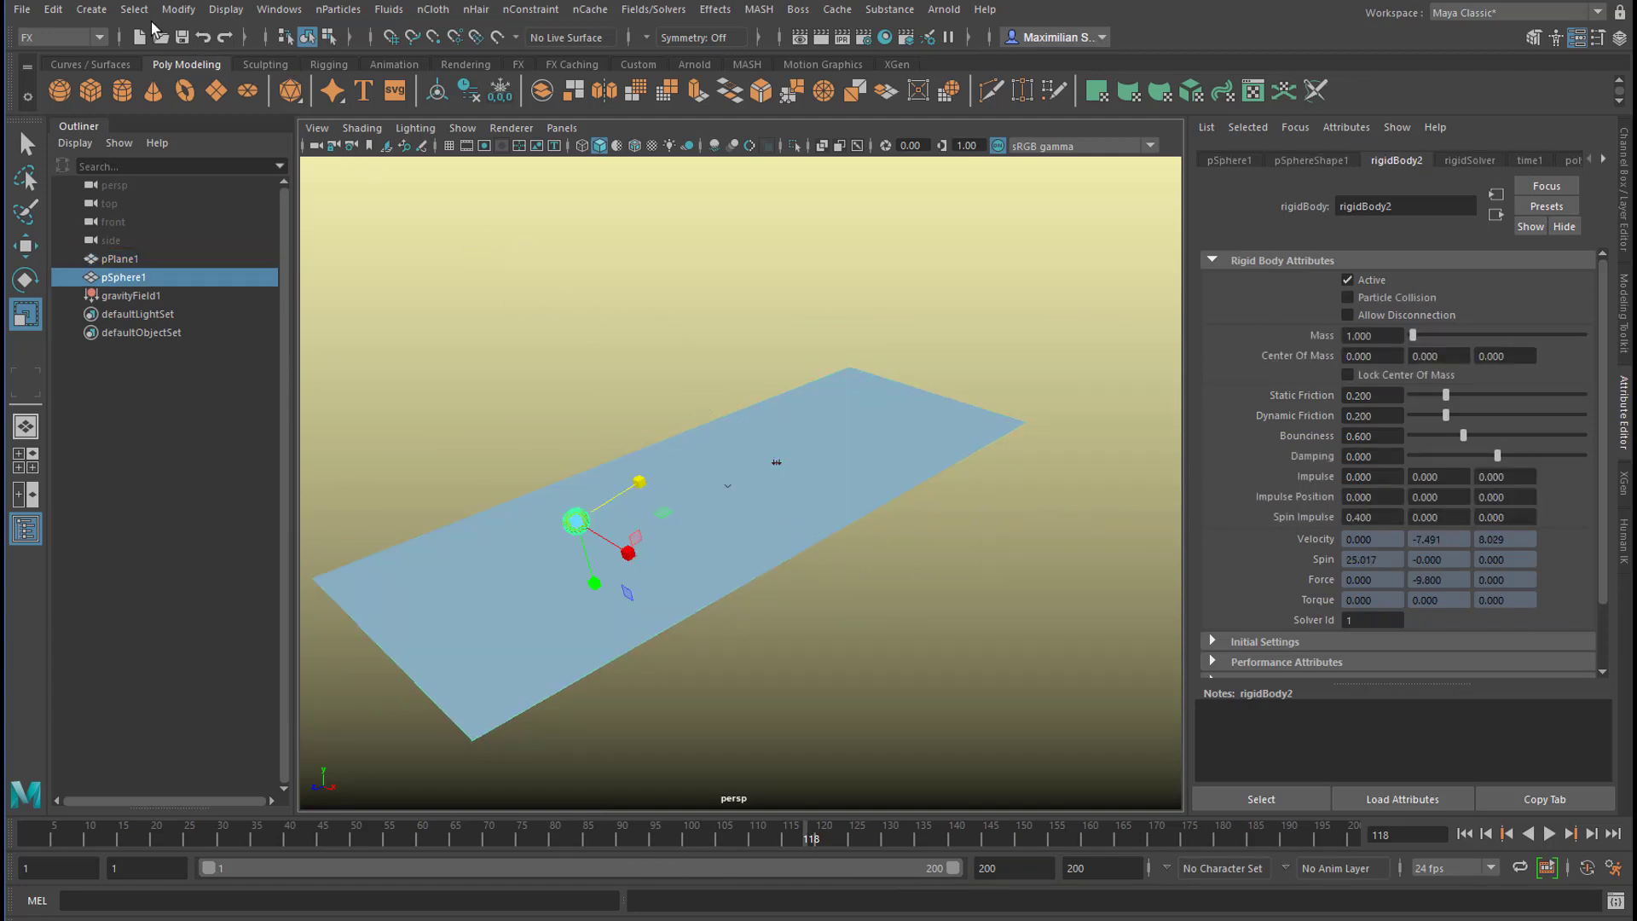
{"action": "left_click", "coordinate": [97, 38]}
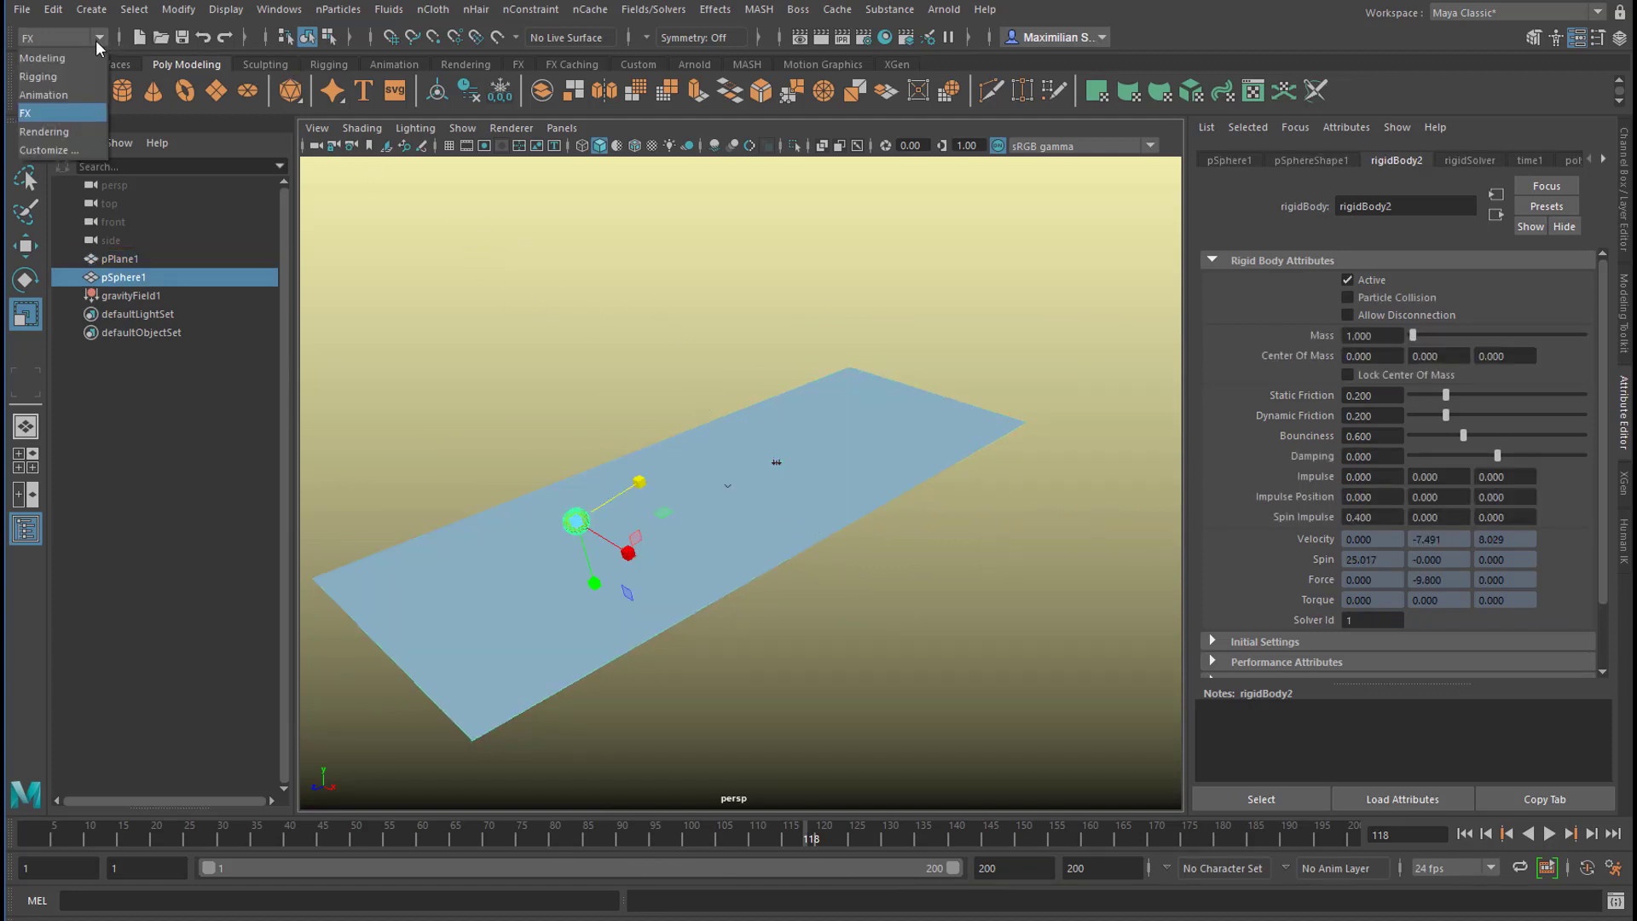
{"action": "left_click", "coordinate": [68, 95]}
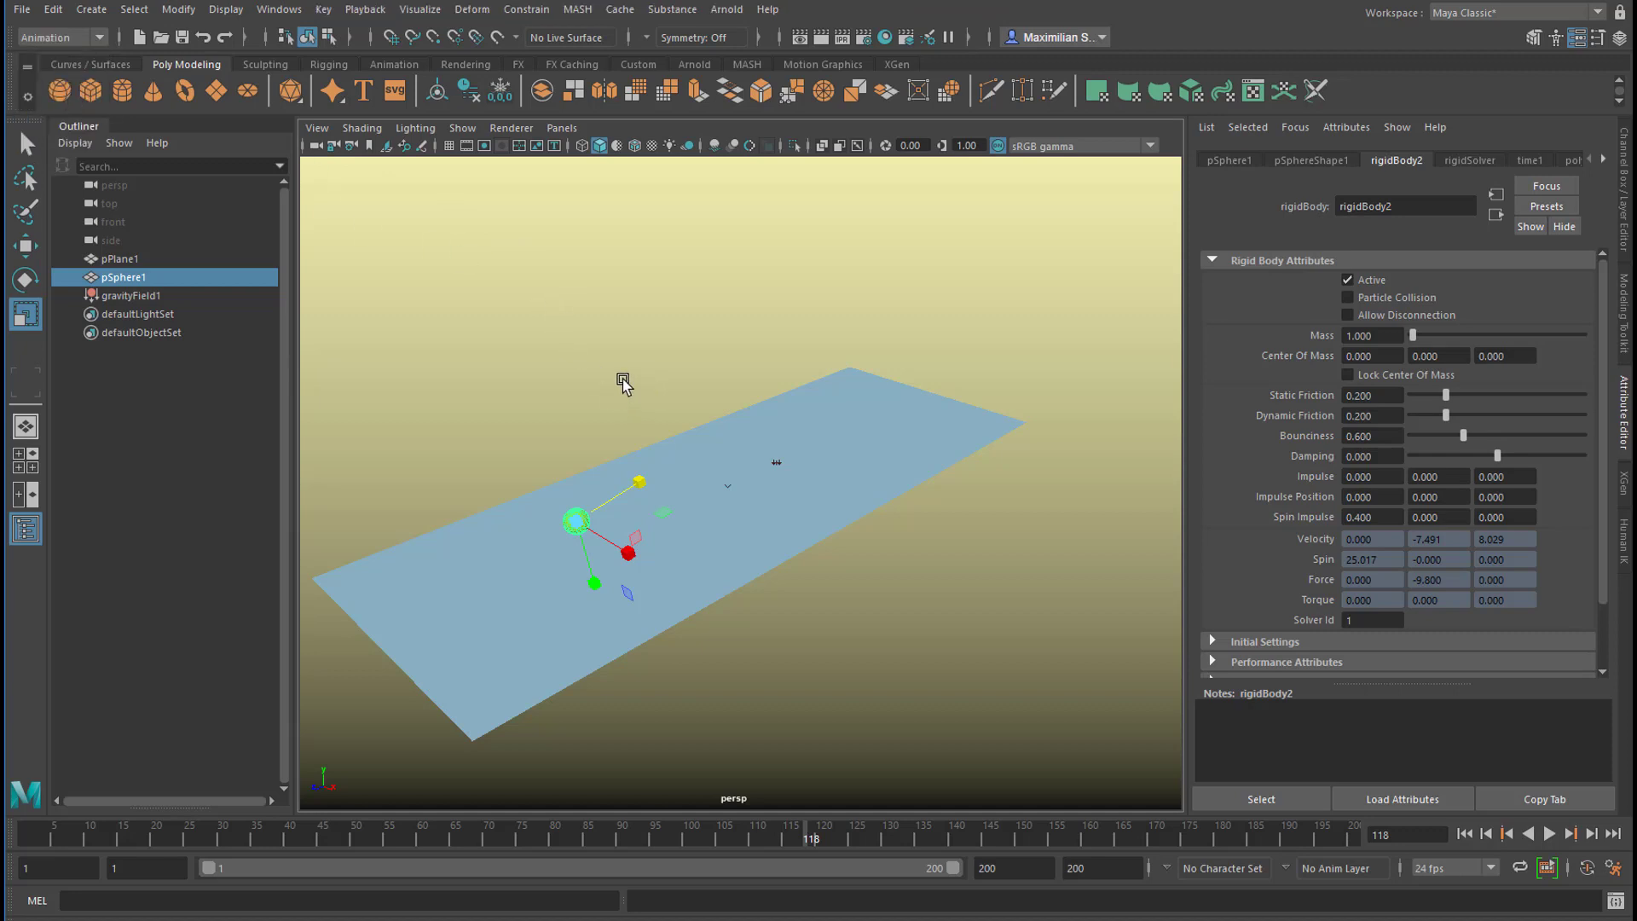
{"action": "key", "text": "q"}
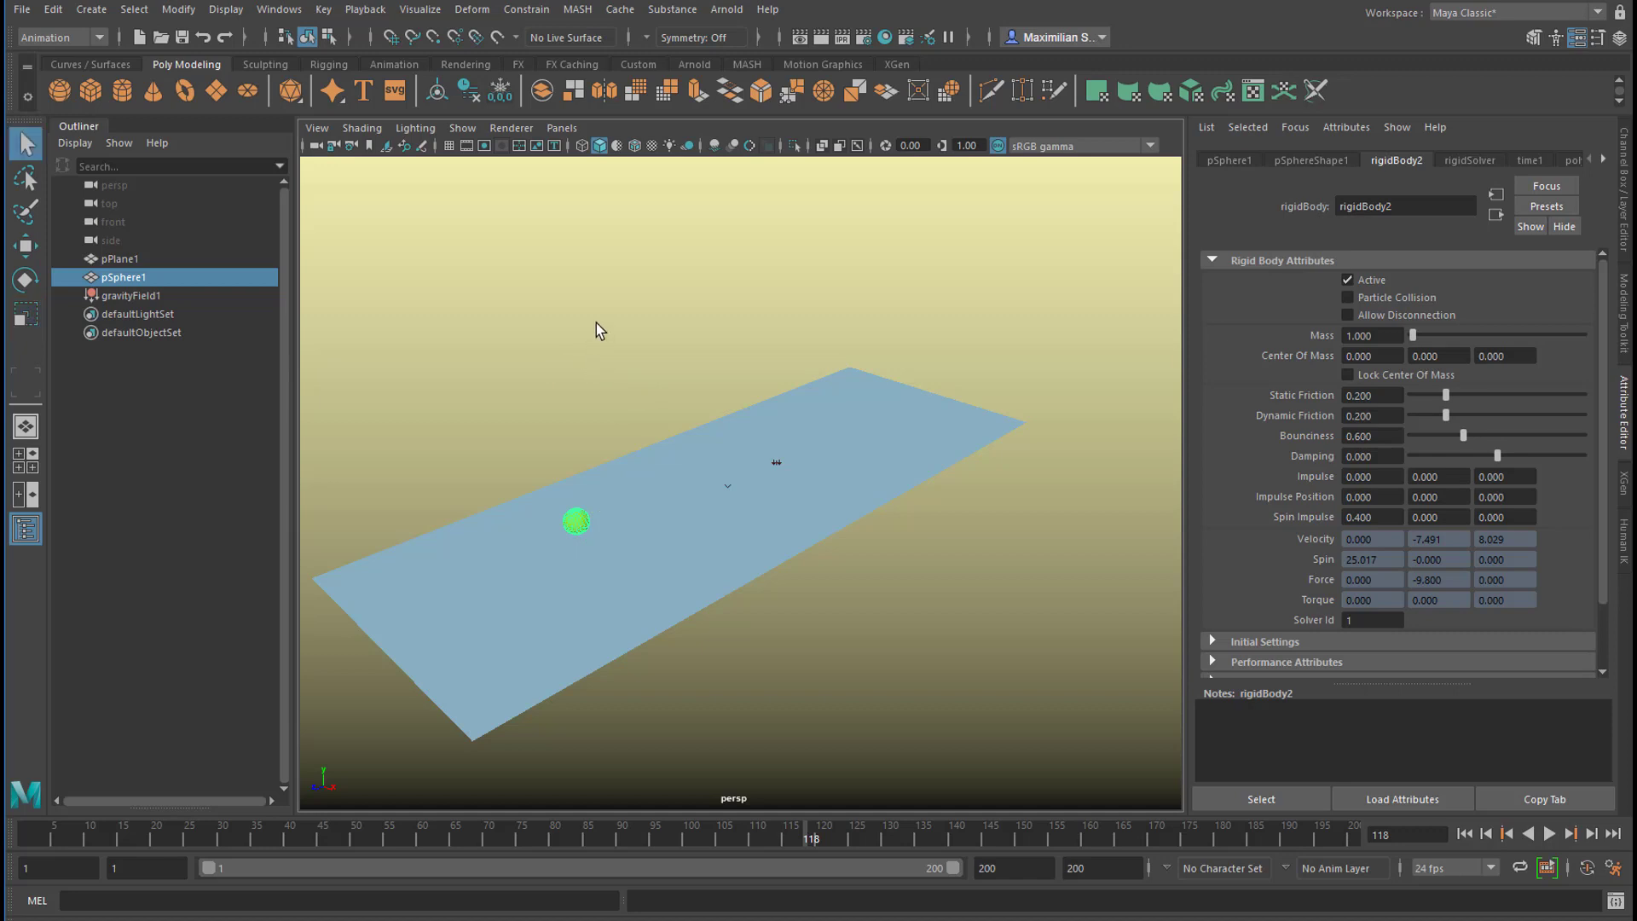
{"action": "left_click", "coordinate": [324, 10]}
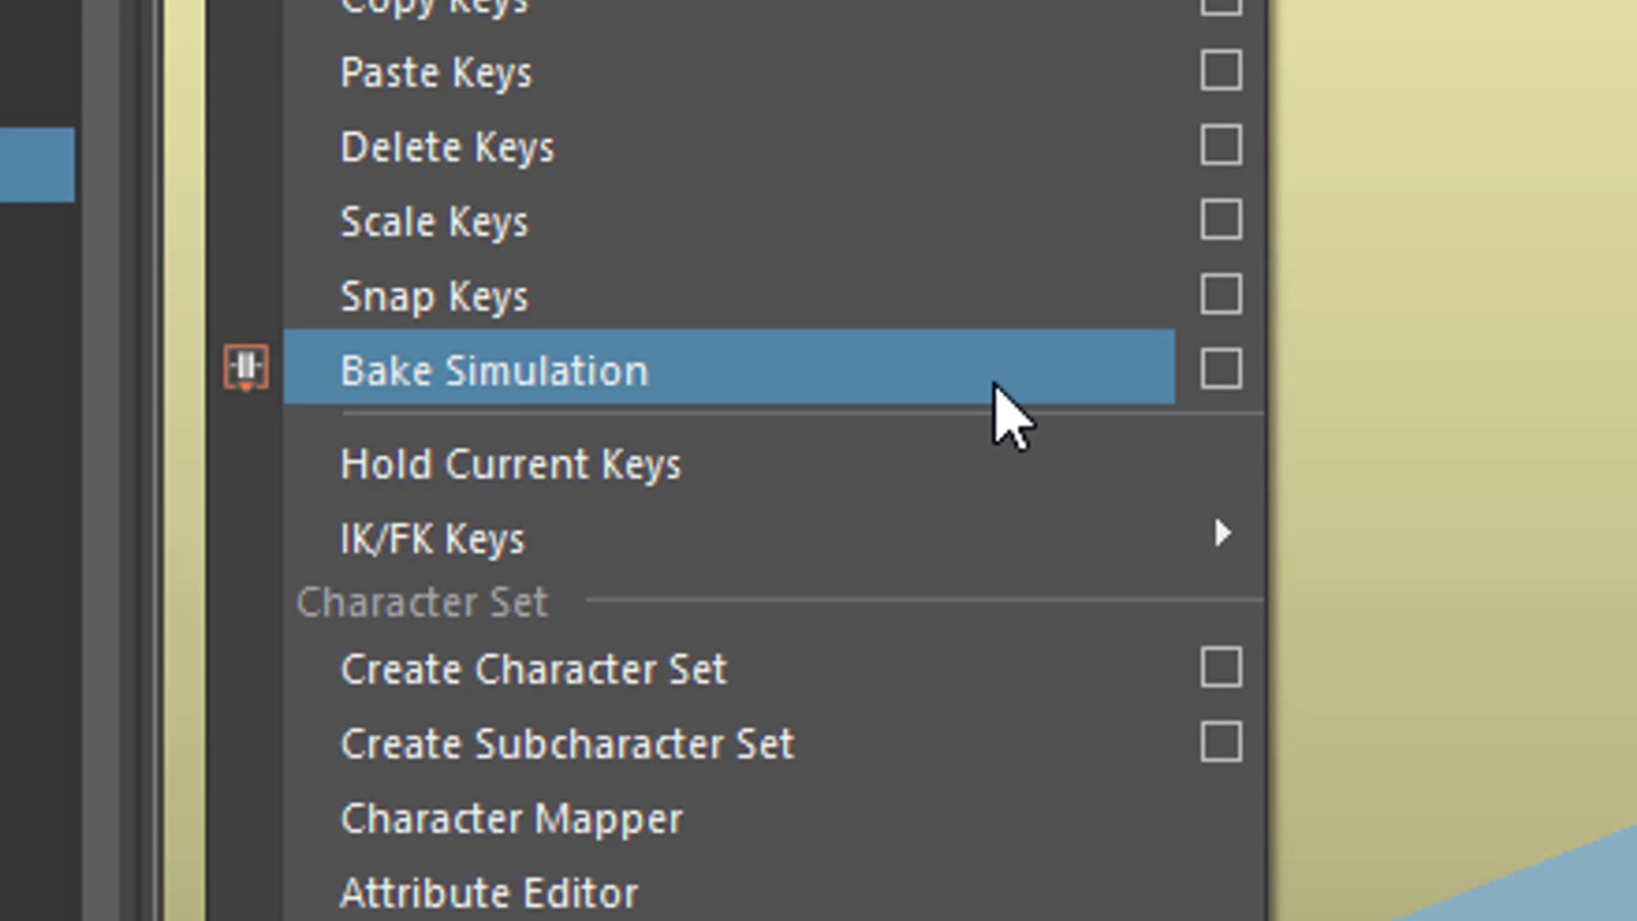
{"action": "left_click", "coordinate": [1221, 369]}
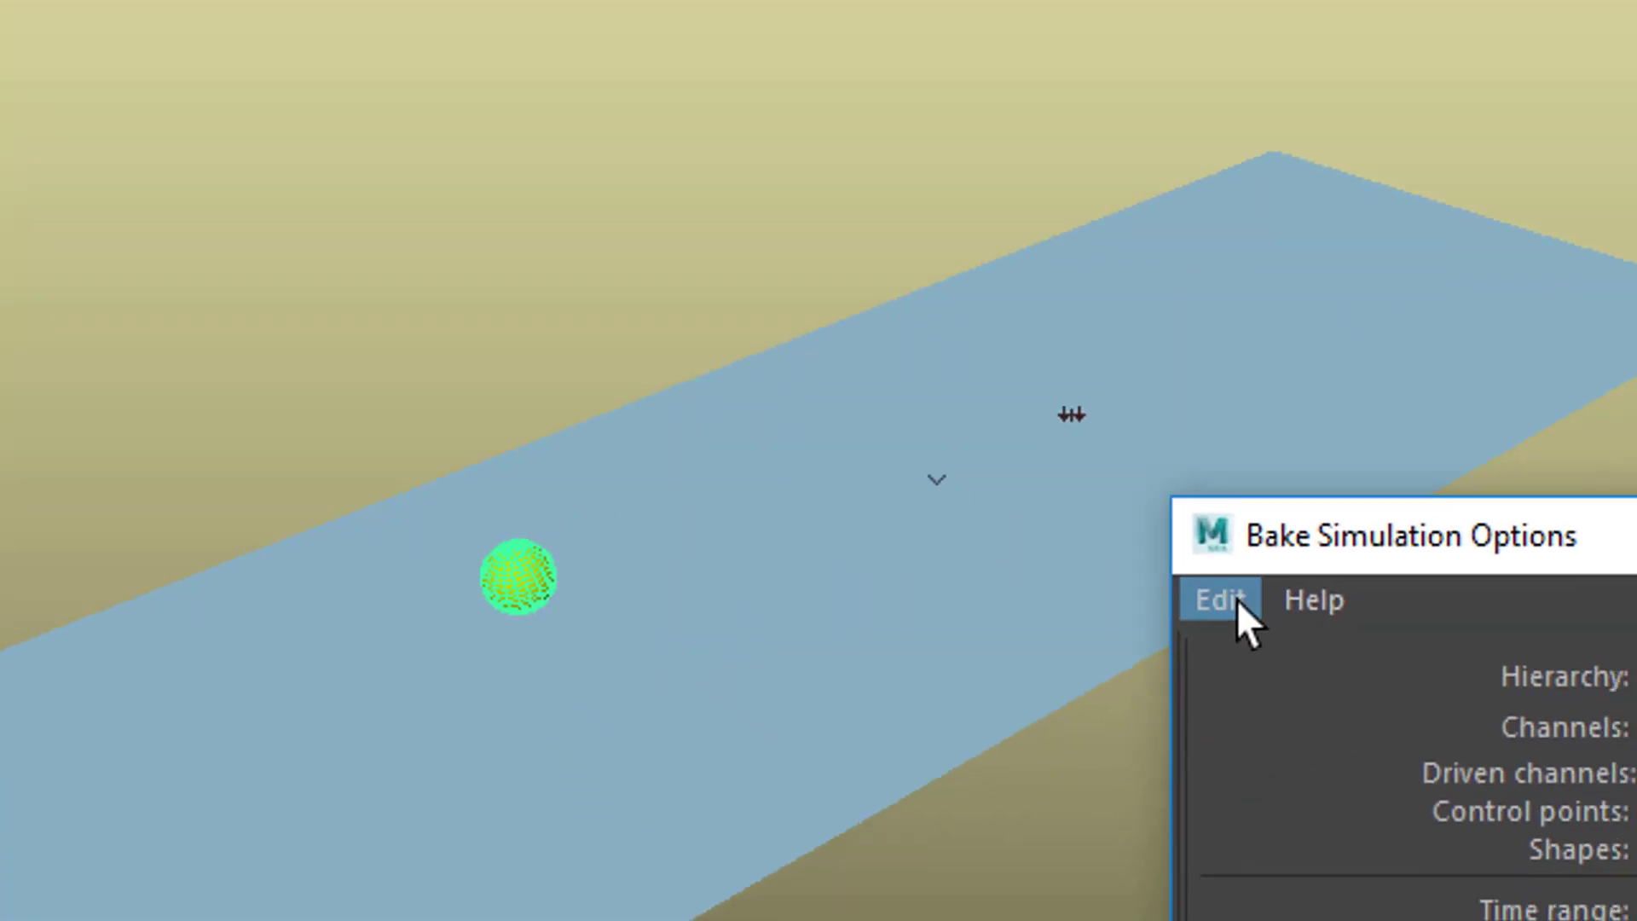
{"action": "left_click", "coordinate": [1254, 610]}
{"action": "left_click", "coordinate": [1089, 563]}
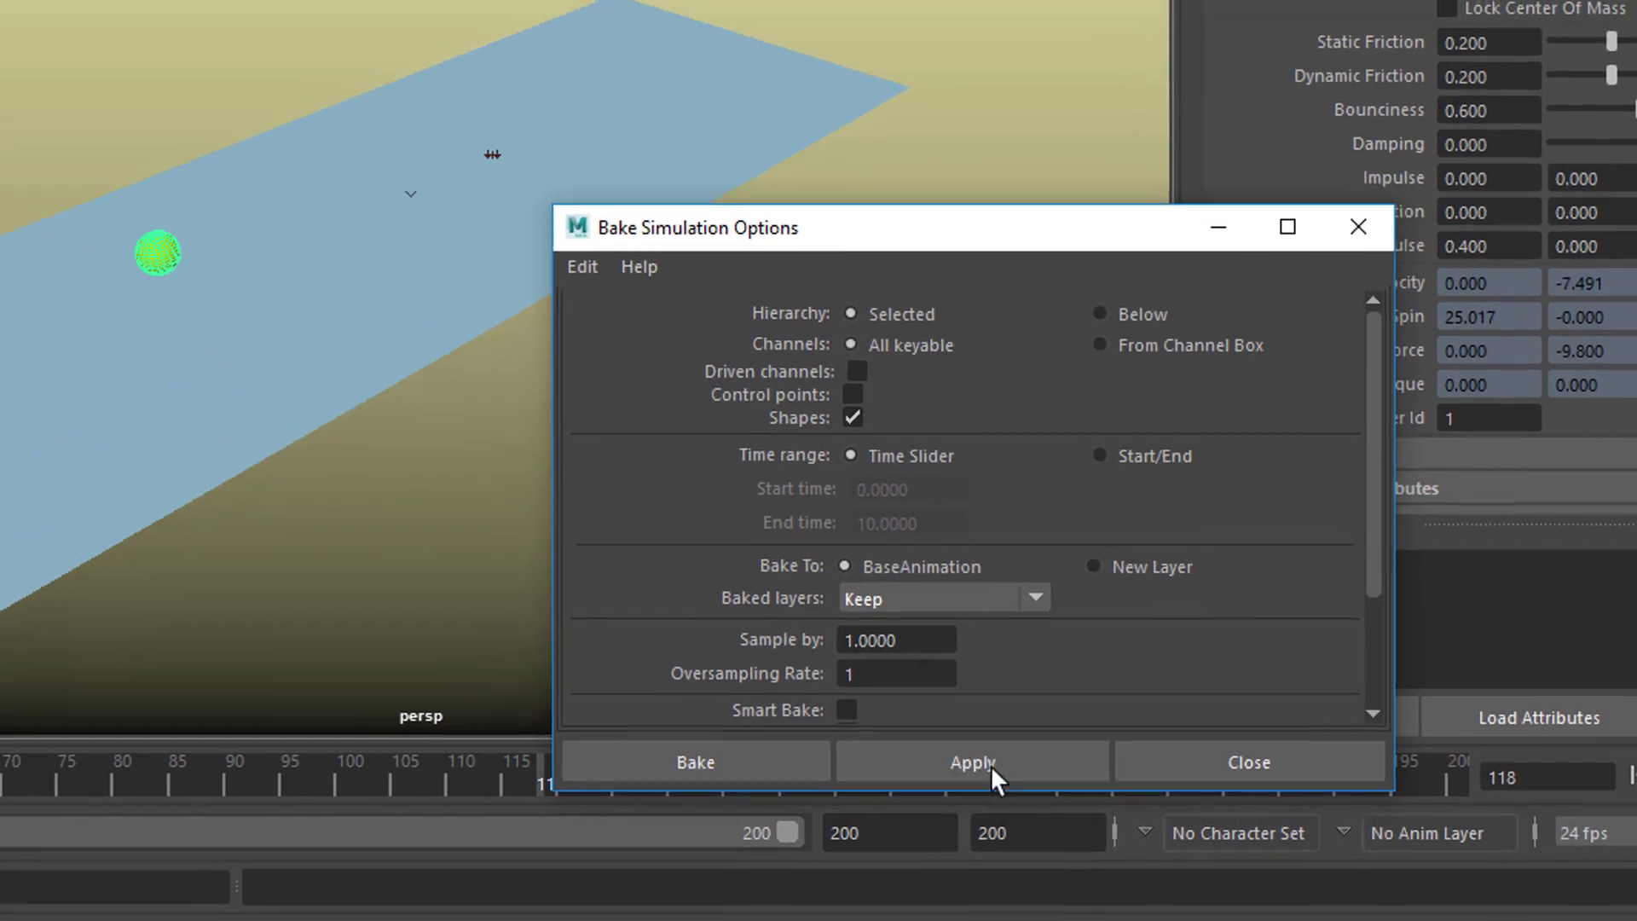
{"action": "left_click", "coordinate": [1023, 766]}
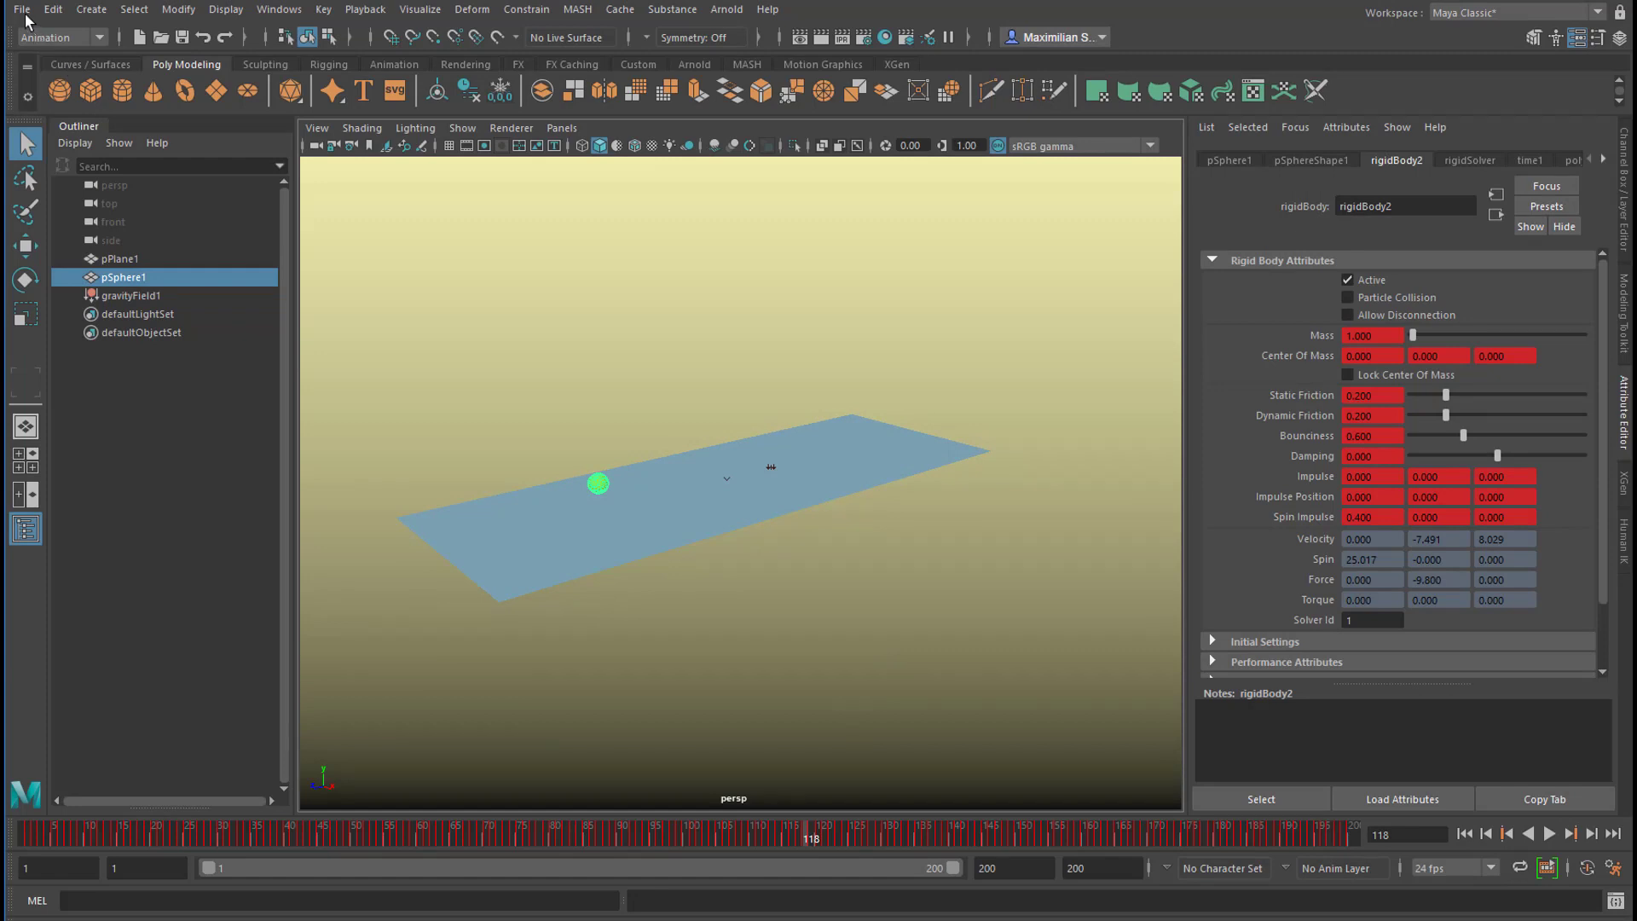
Delete all rigid bodies in the scene by type
{"action": "left_click", "coordinate": [52, 8]}
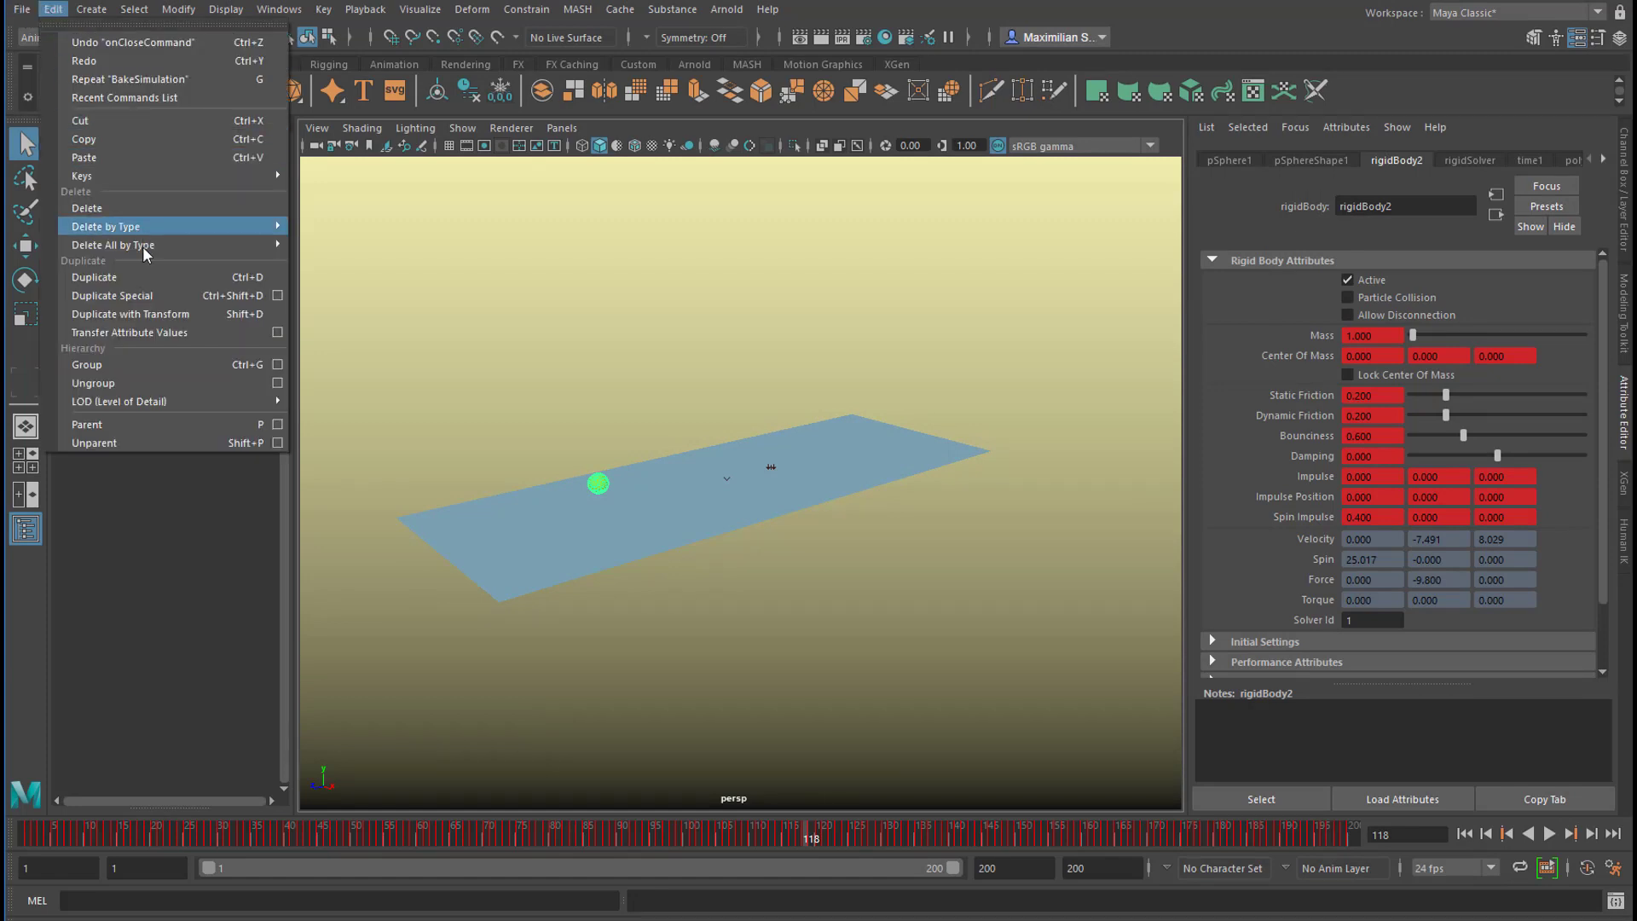
{"action": "mouse_move", "coordinate": [149, 248]}
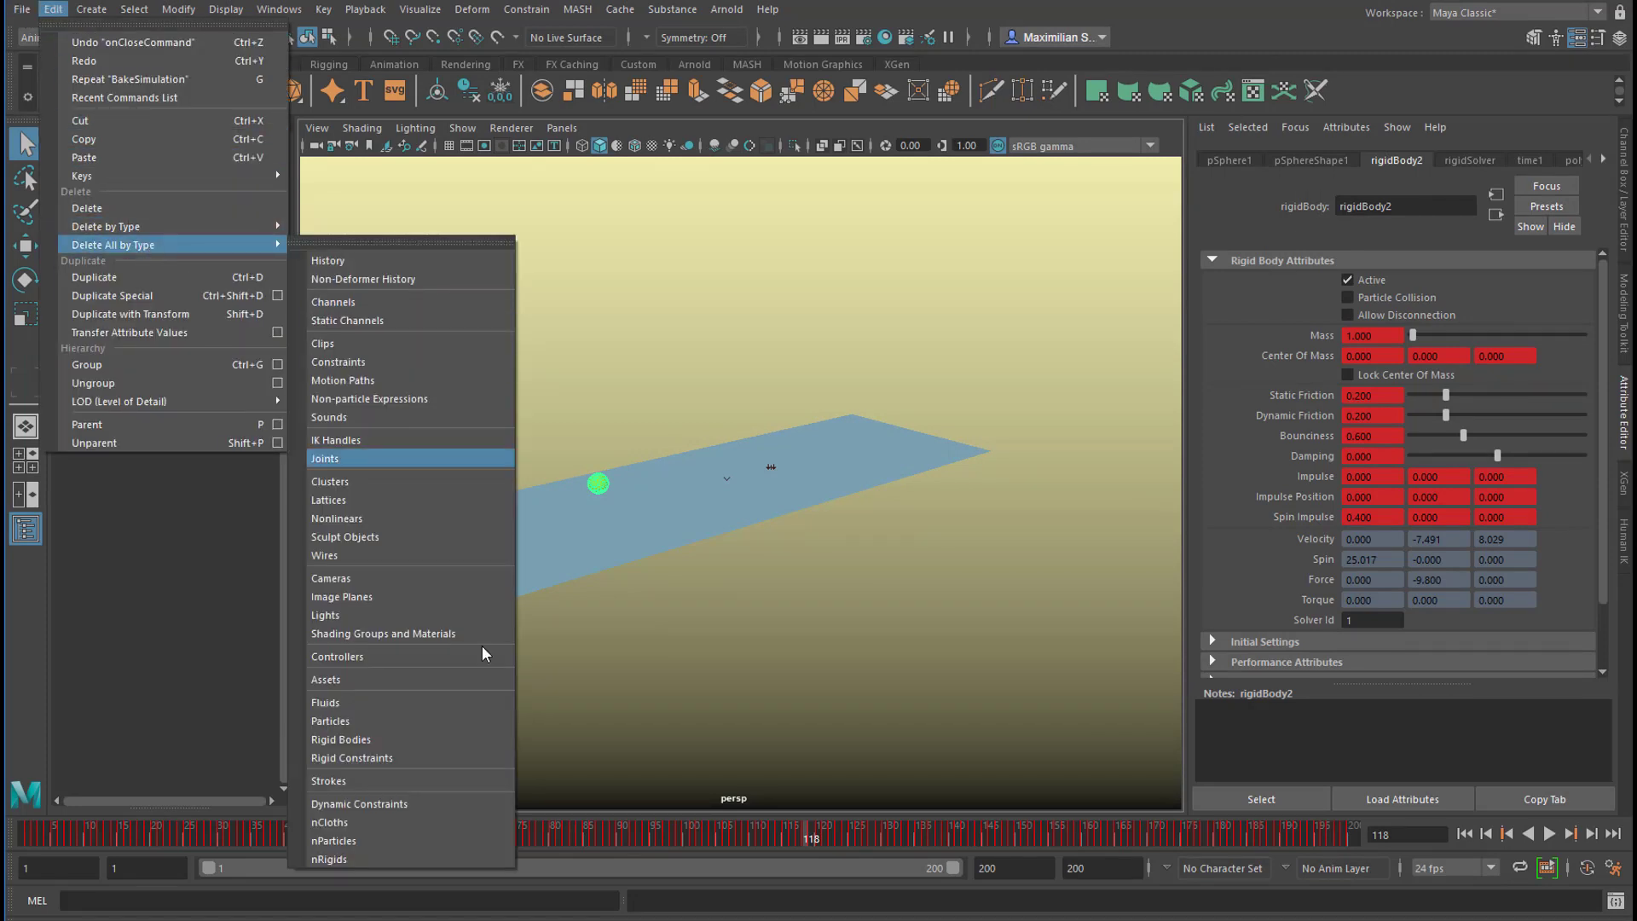
{"action": "left_click", "coordinate": [423, 740]}
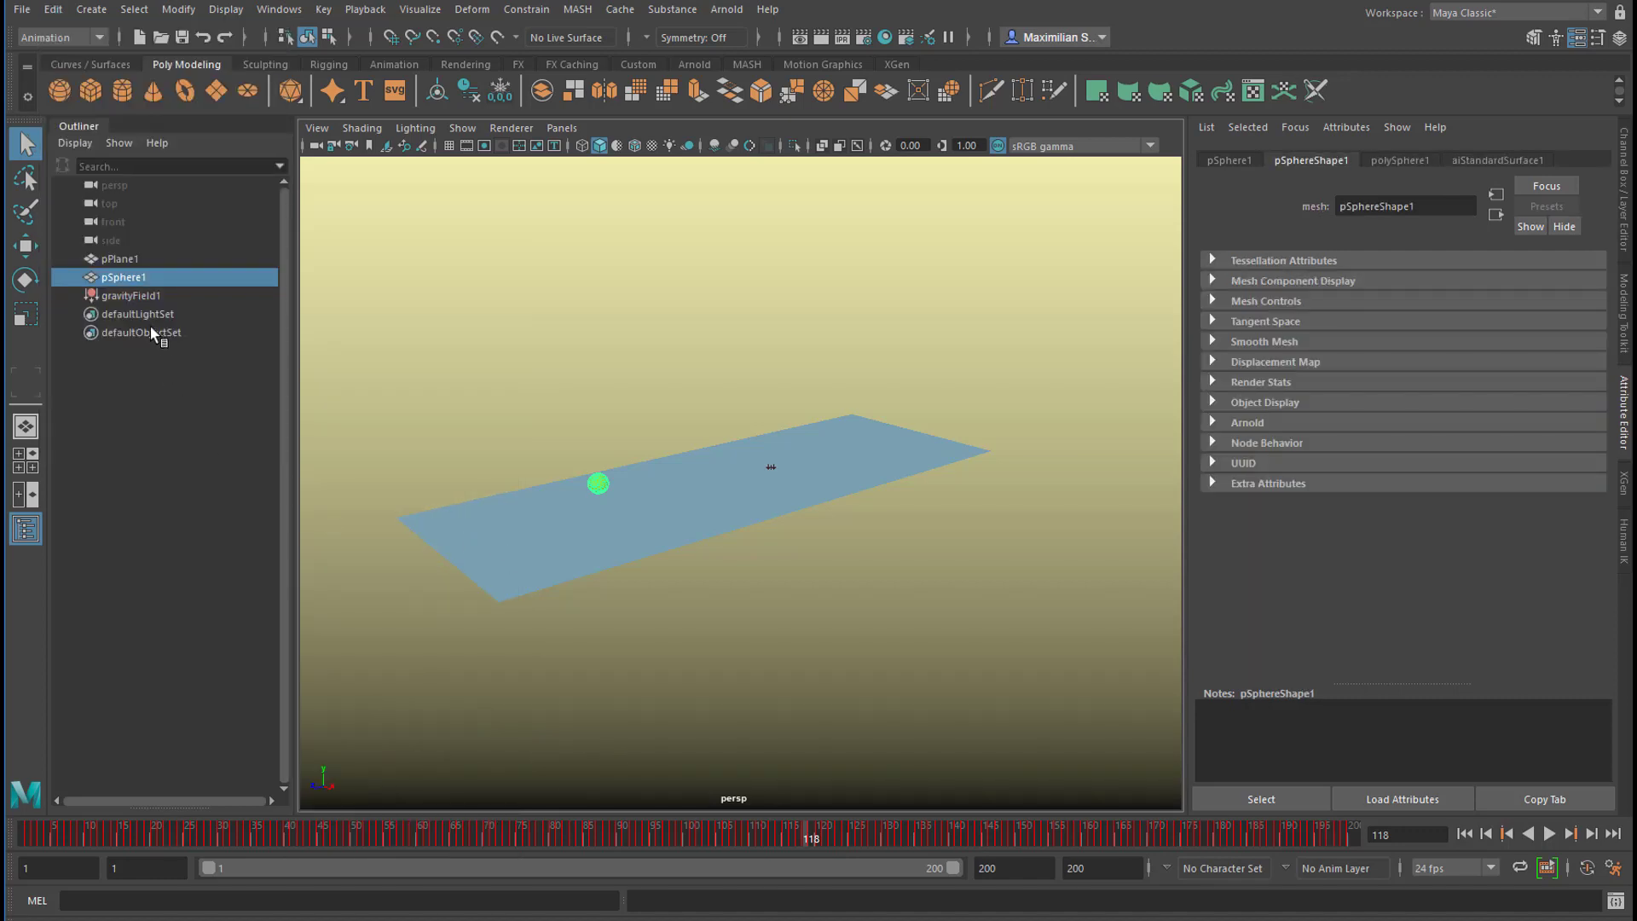
Delete the gravity field, and delete all static channels in the scene by type with the sphere selected
{"action": "left_click", "coordinate": [140, 298]}
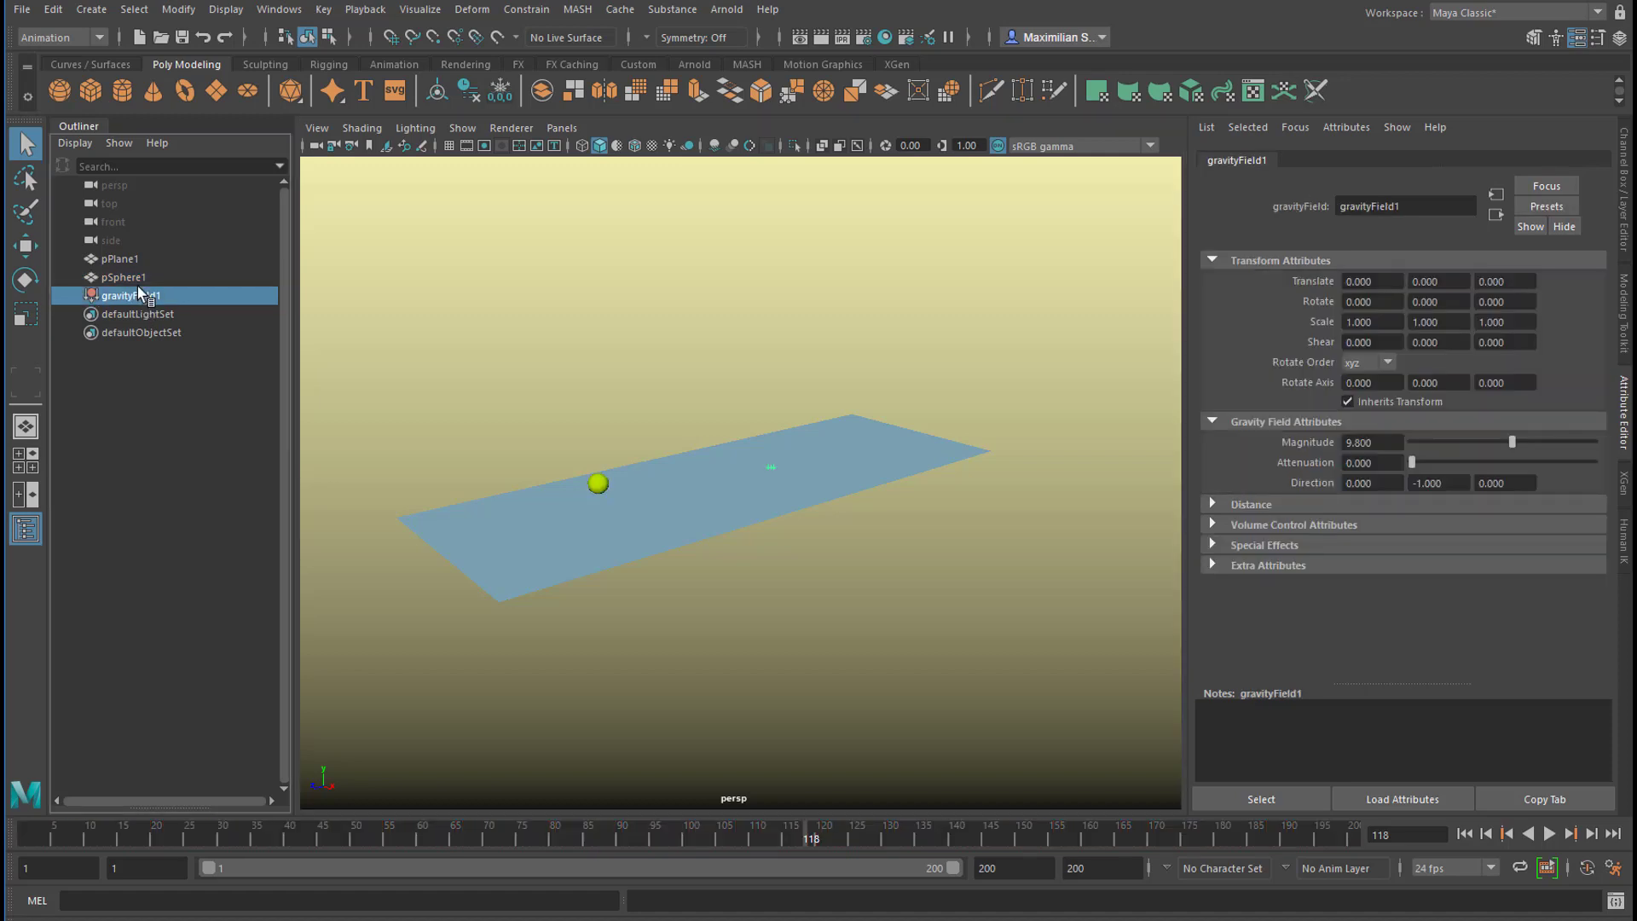
{"action": "key", "text": "Delete"}
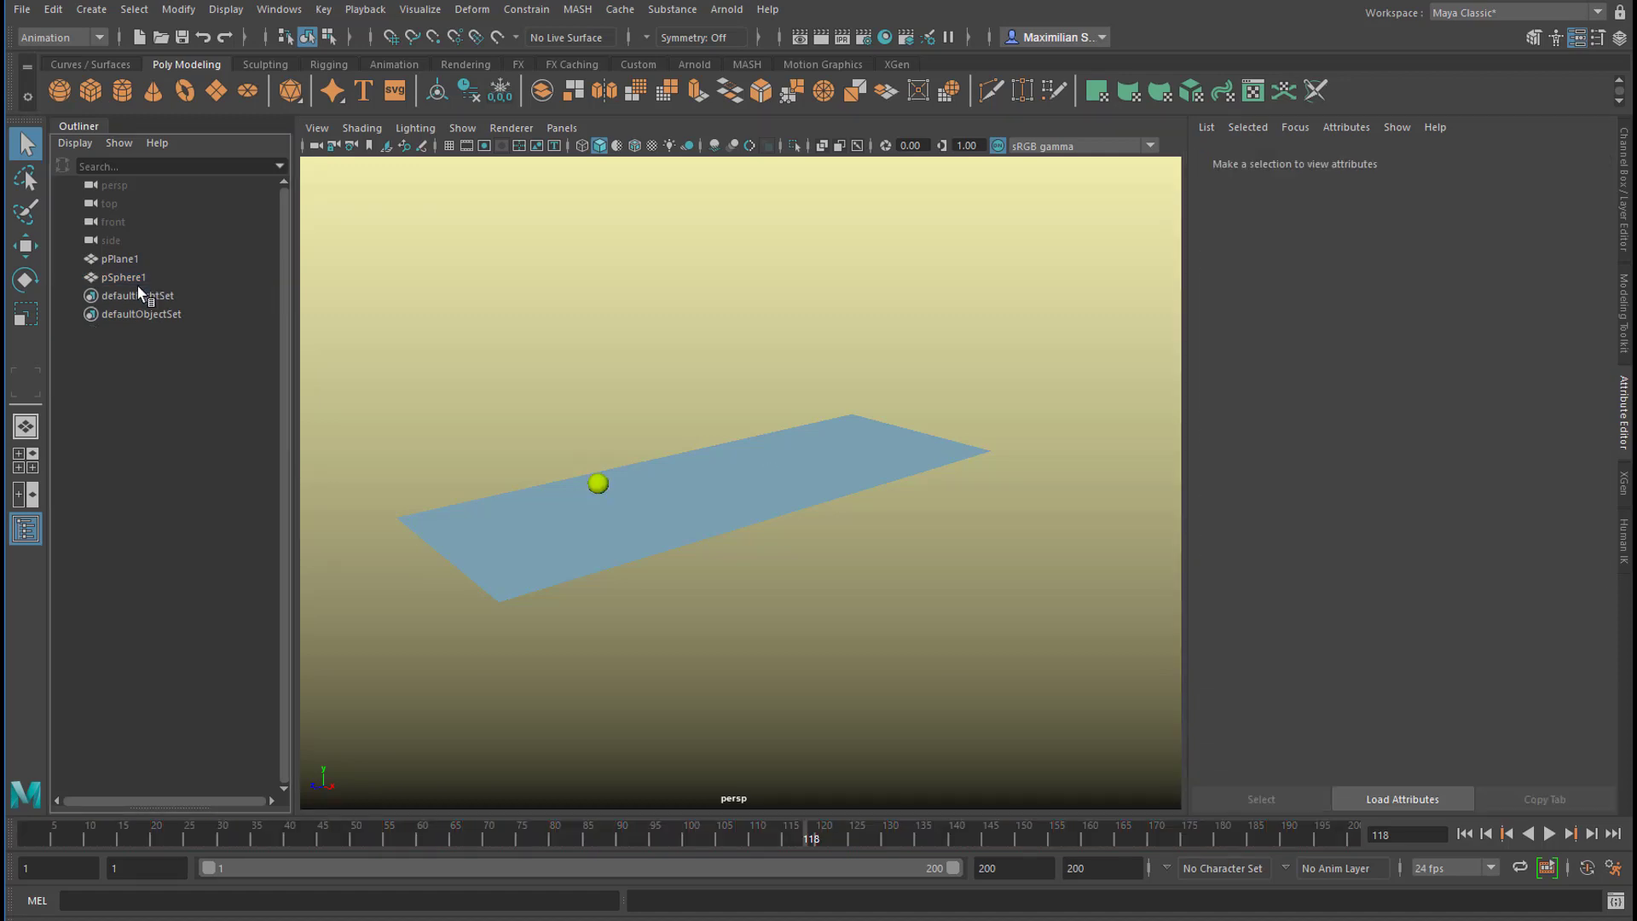
{"action": "left_click", "coordinate": [52, 10]}
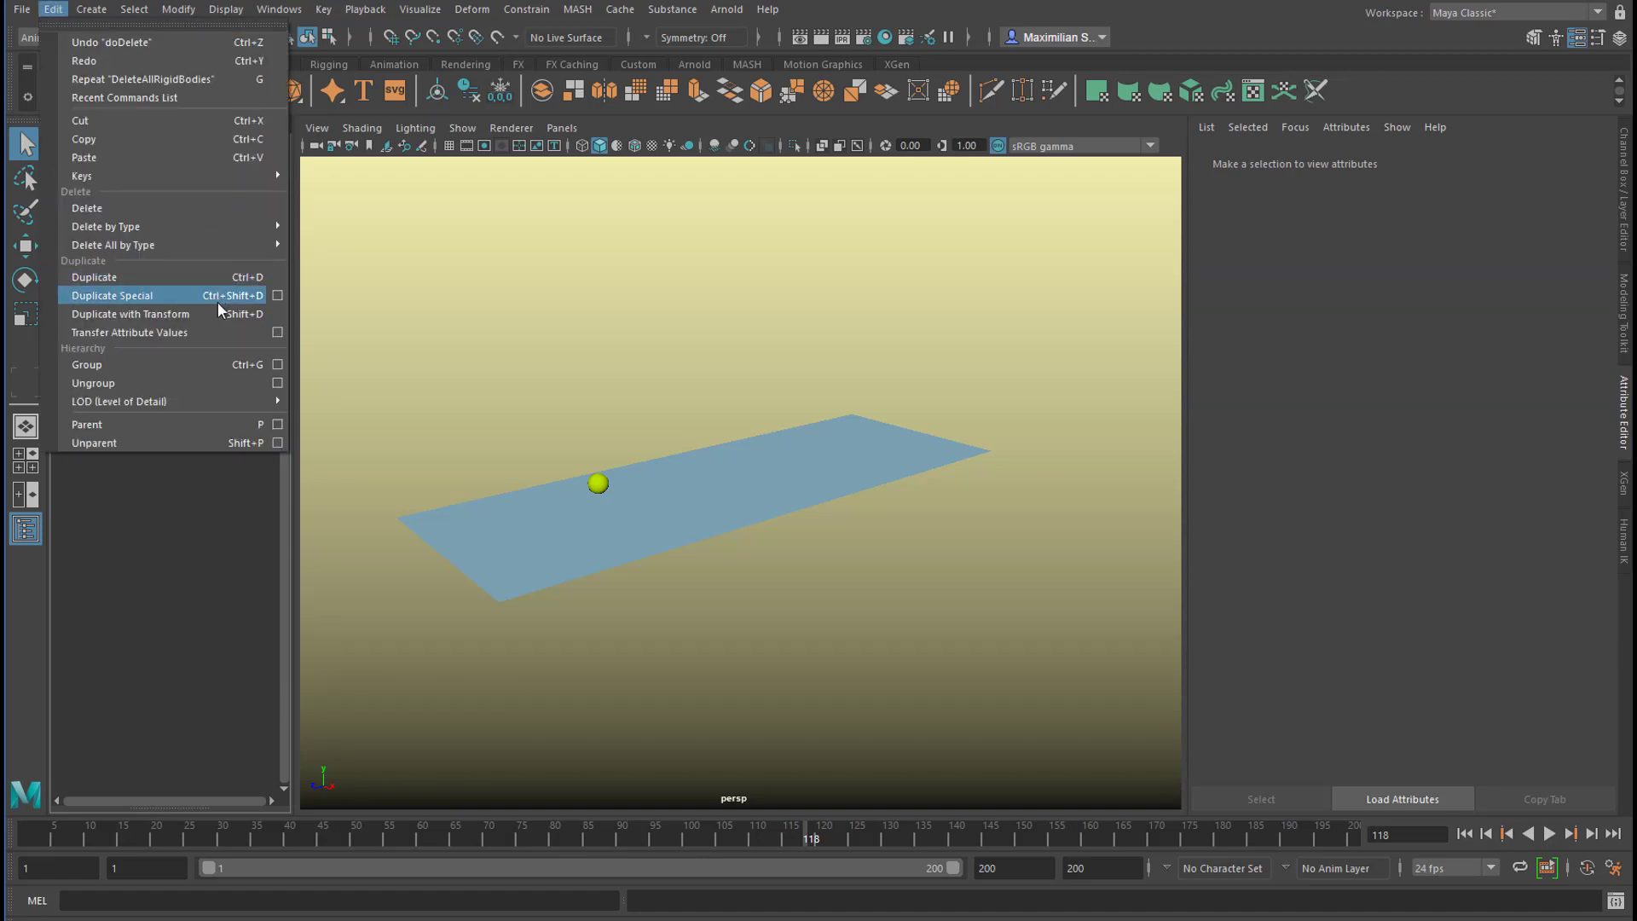
{"action": "mouse_move", "coordinate": [206, 240]}
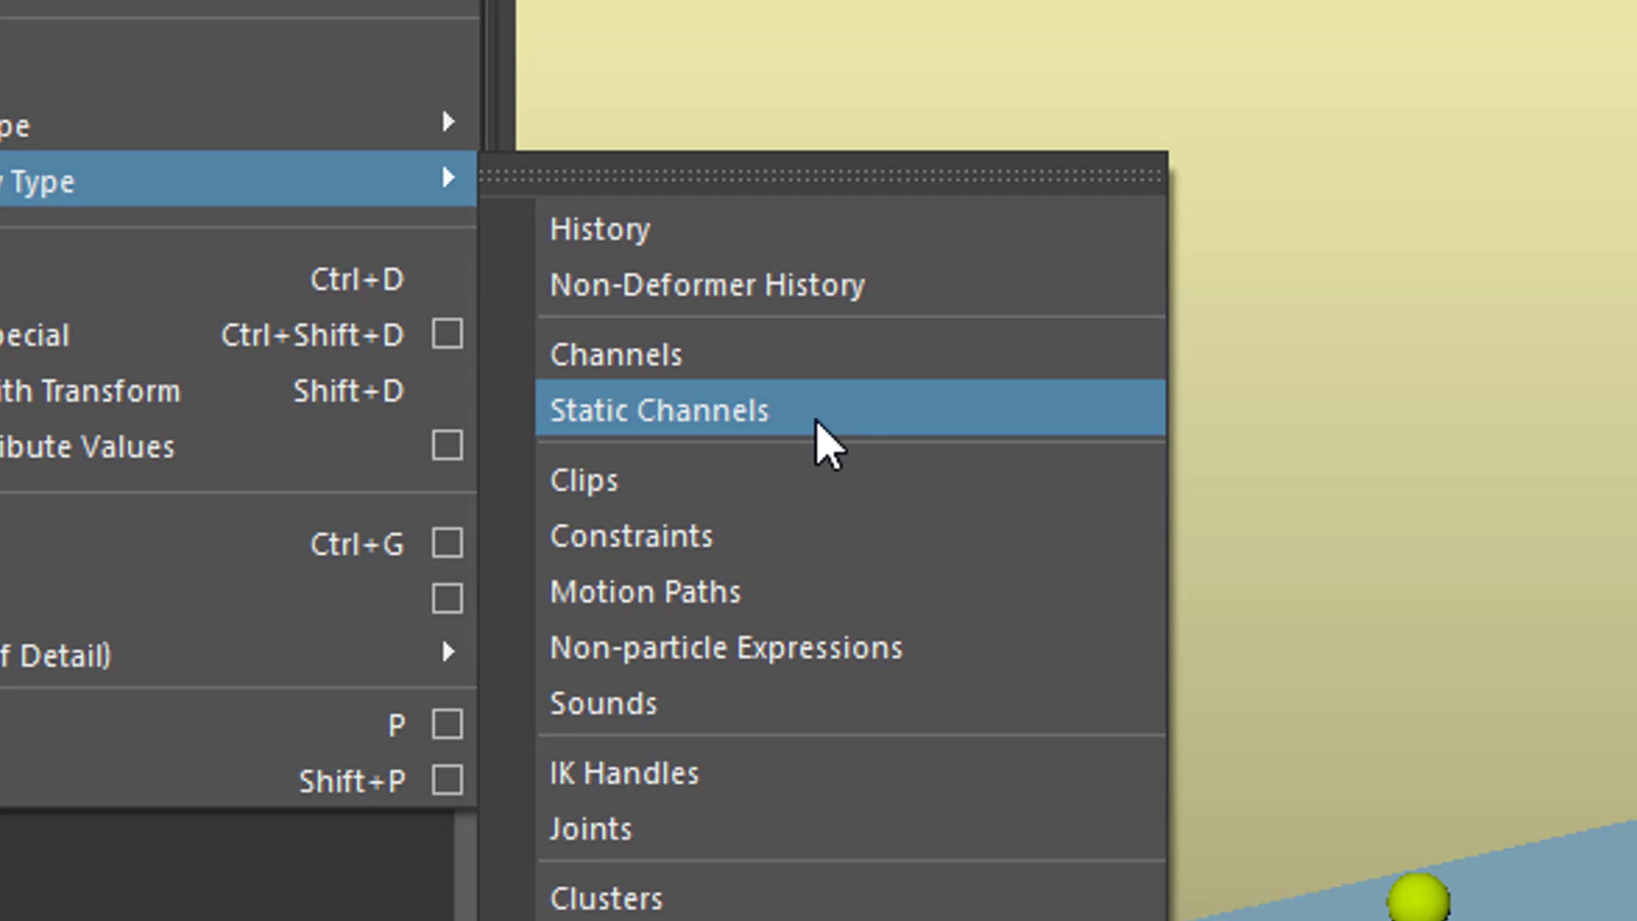
{"action": "left_click", "coordinate": [825, 439]}
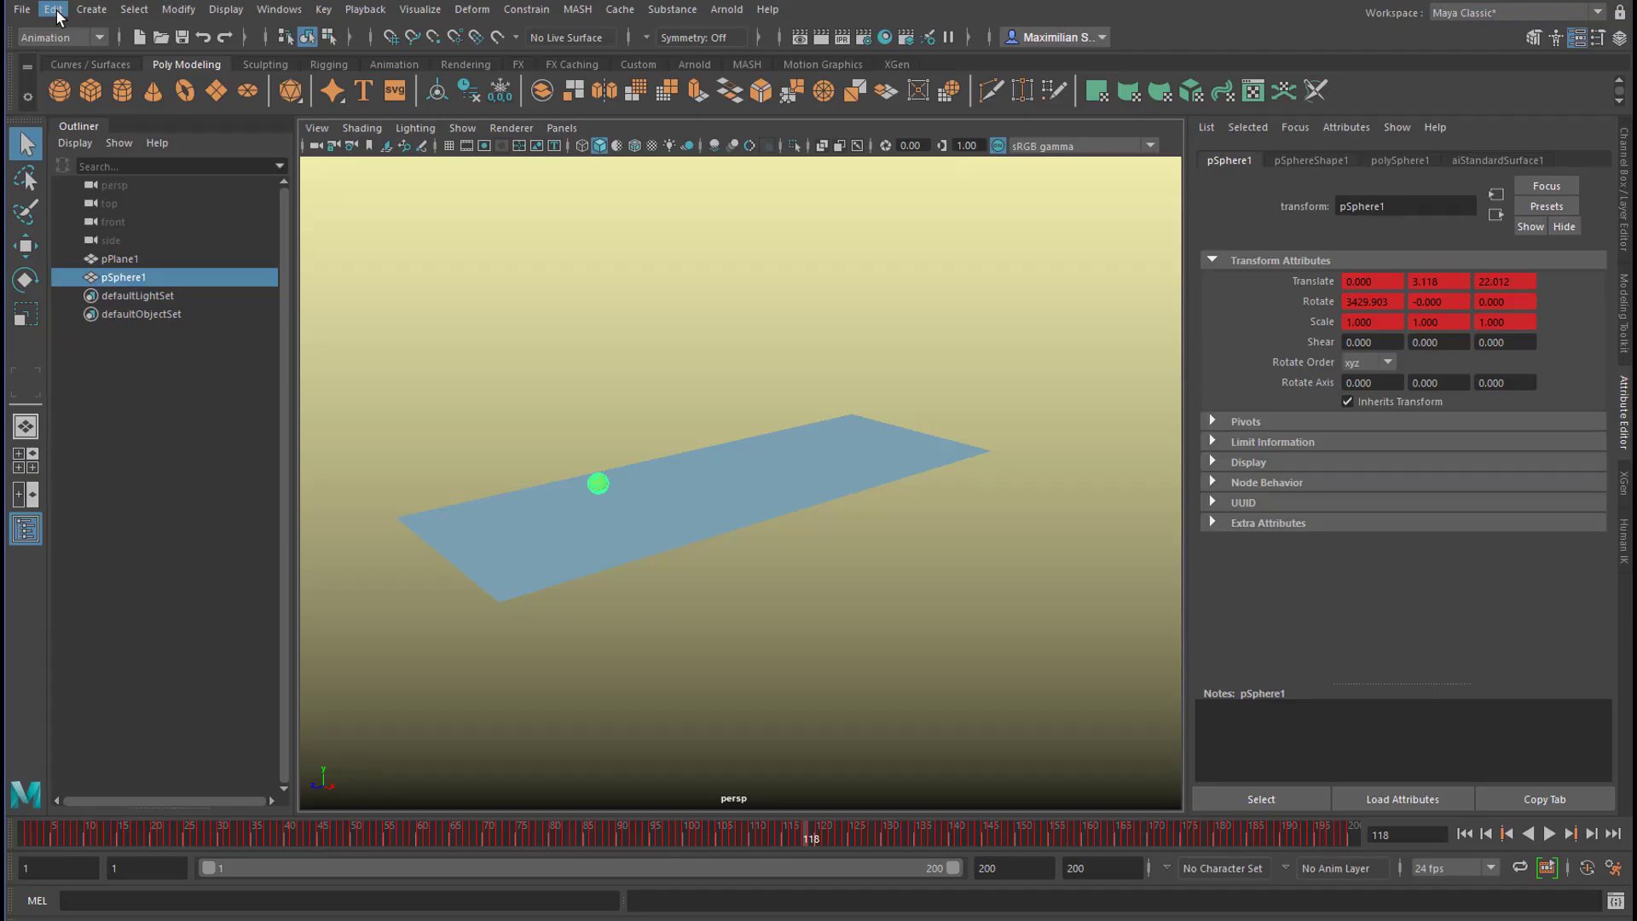
{"action": "left_click", "coordinate": [53, 9]}
{"action": "mouse_move", "coordinate": [150, 239]}
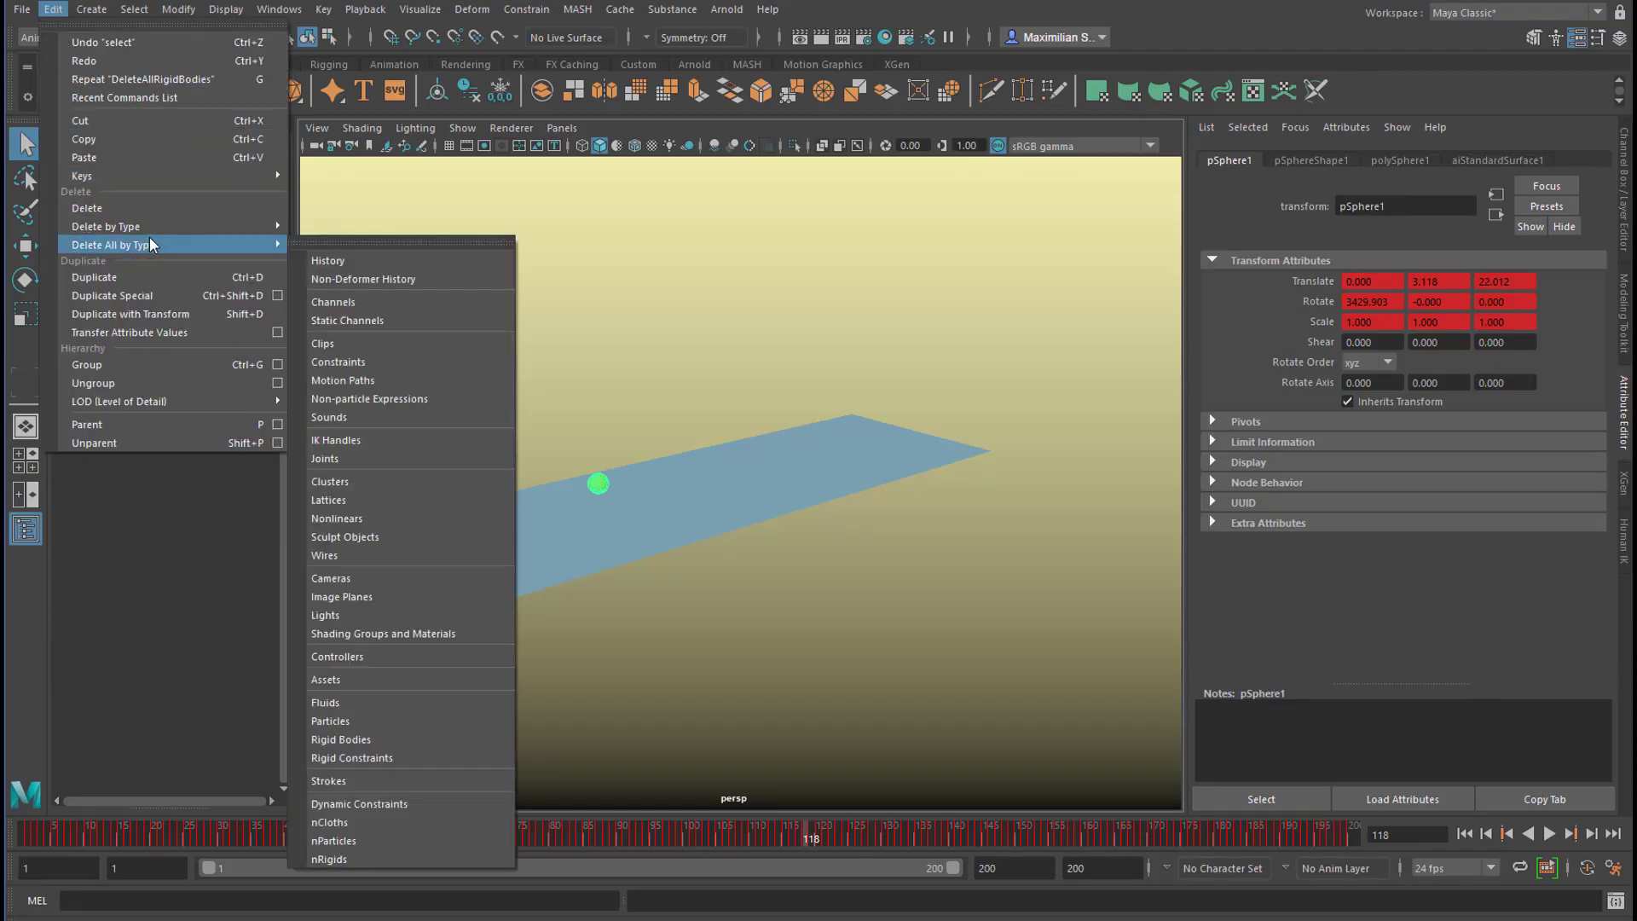
{"action": "left_click", "coordinate": [372, 318]}
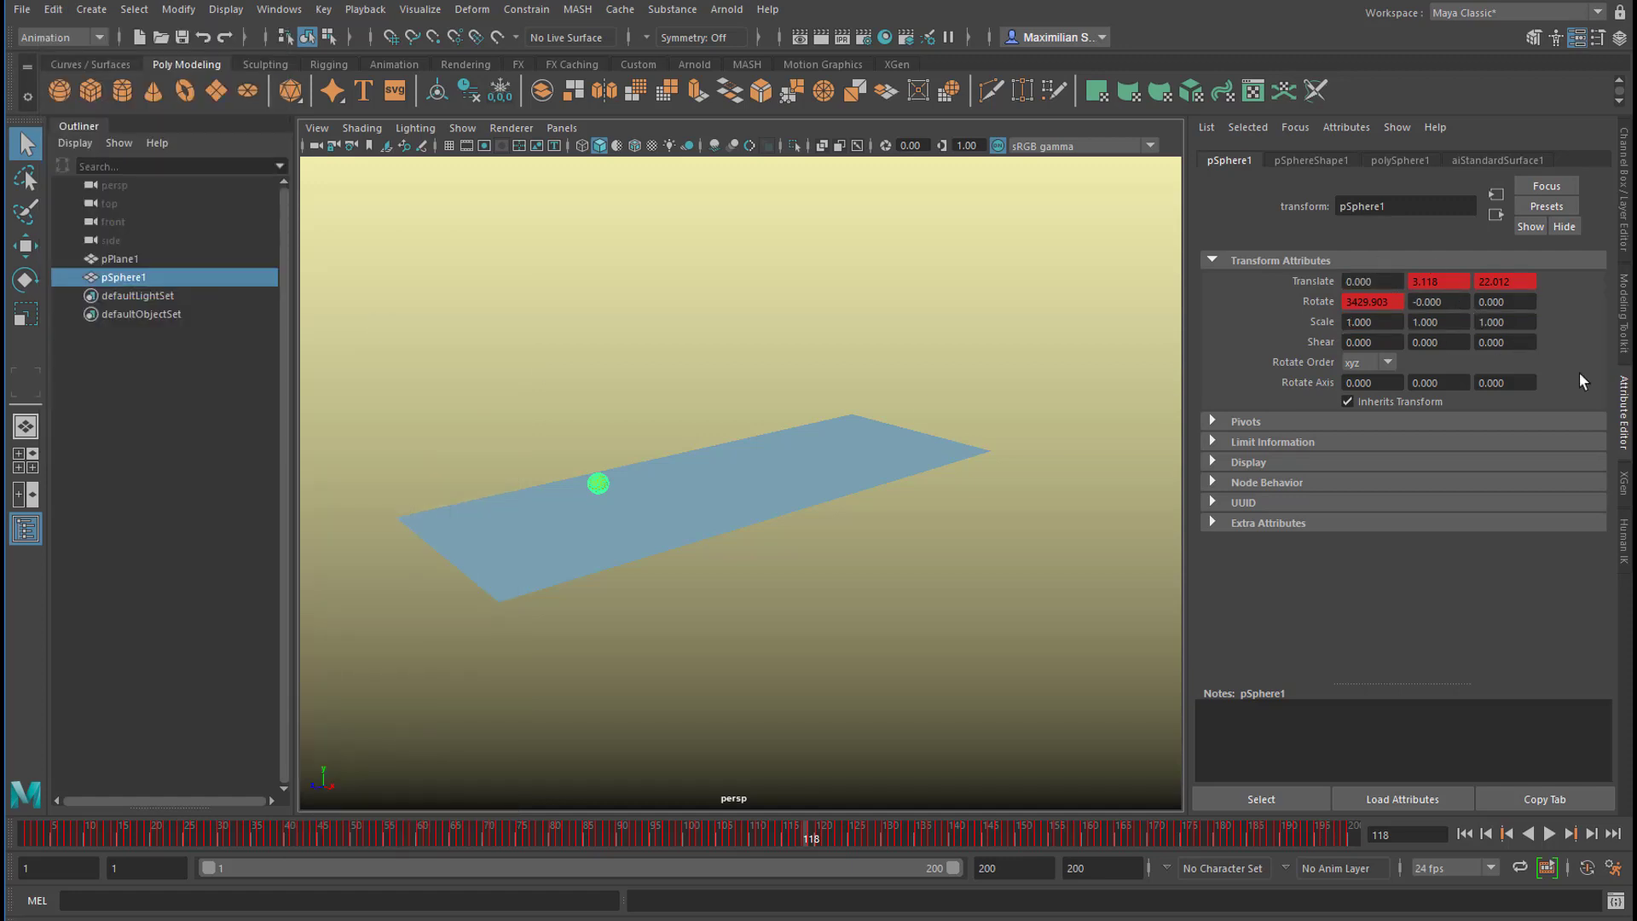
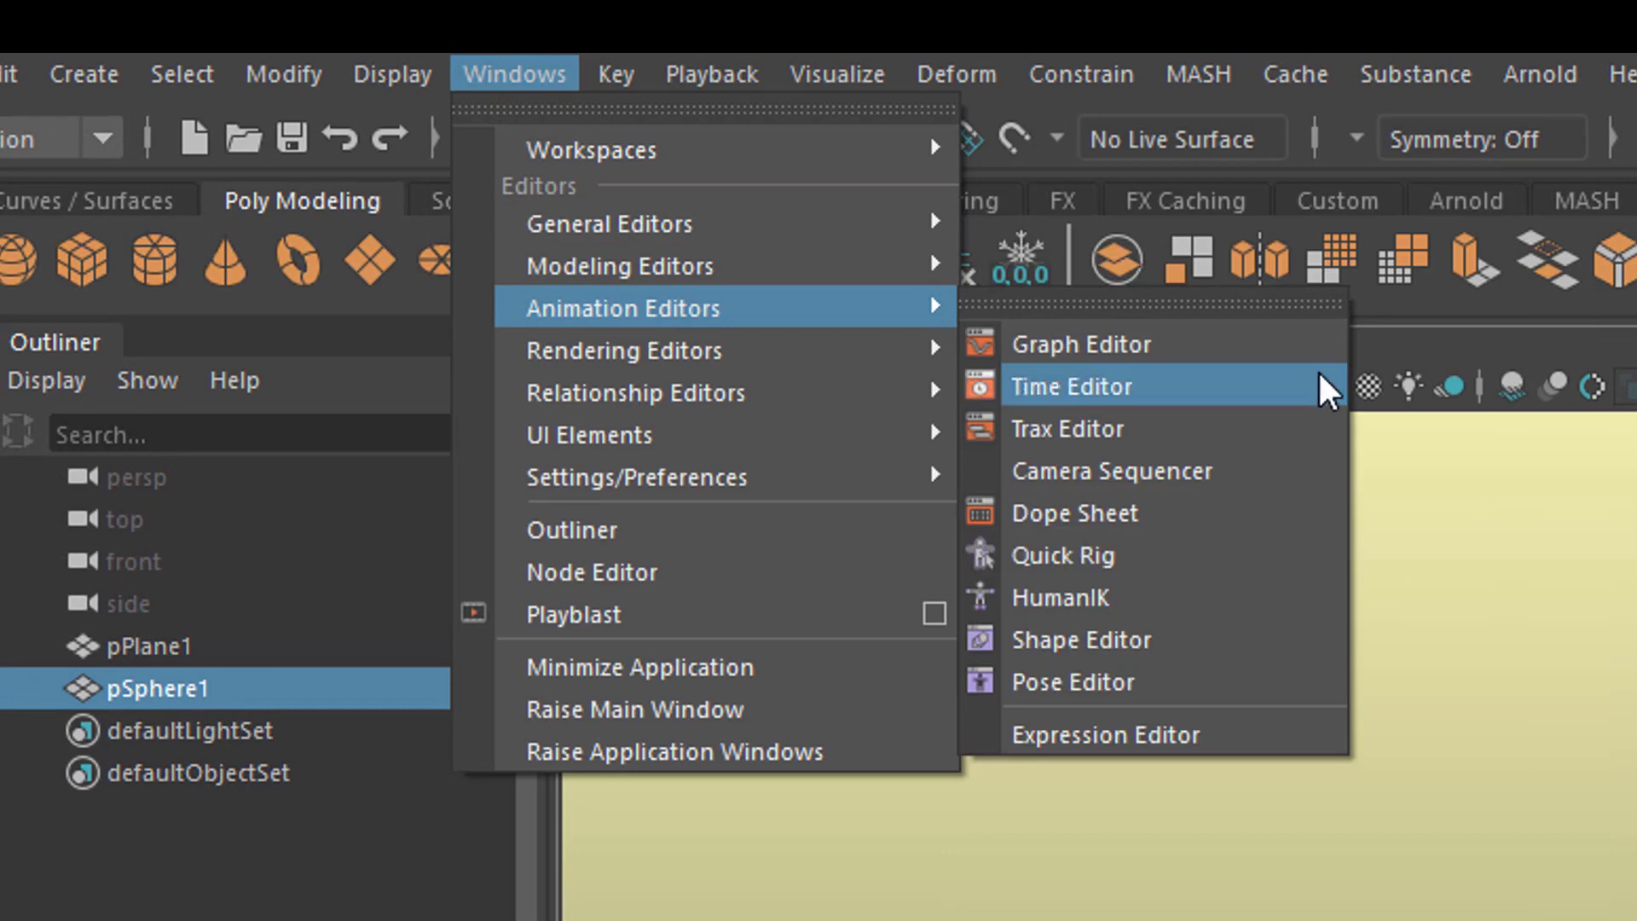
Open the Graph Editor for the sphere, enlarge it, and examine the Translate Y, Translate Z and Rotate X curves individually
{"action": "left_click", "coordinate": [1245, 350]}
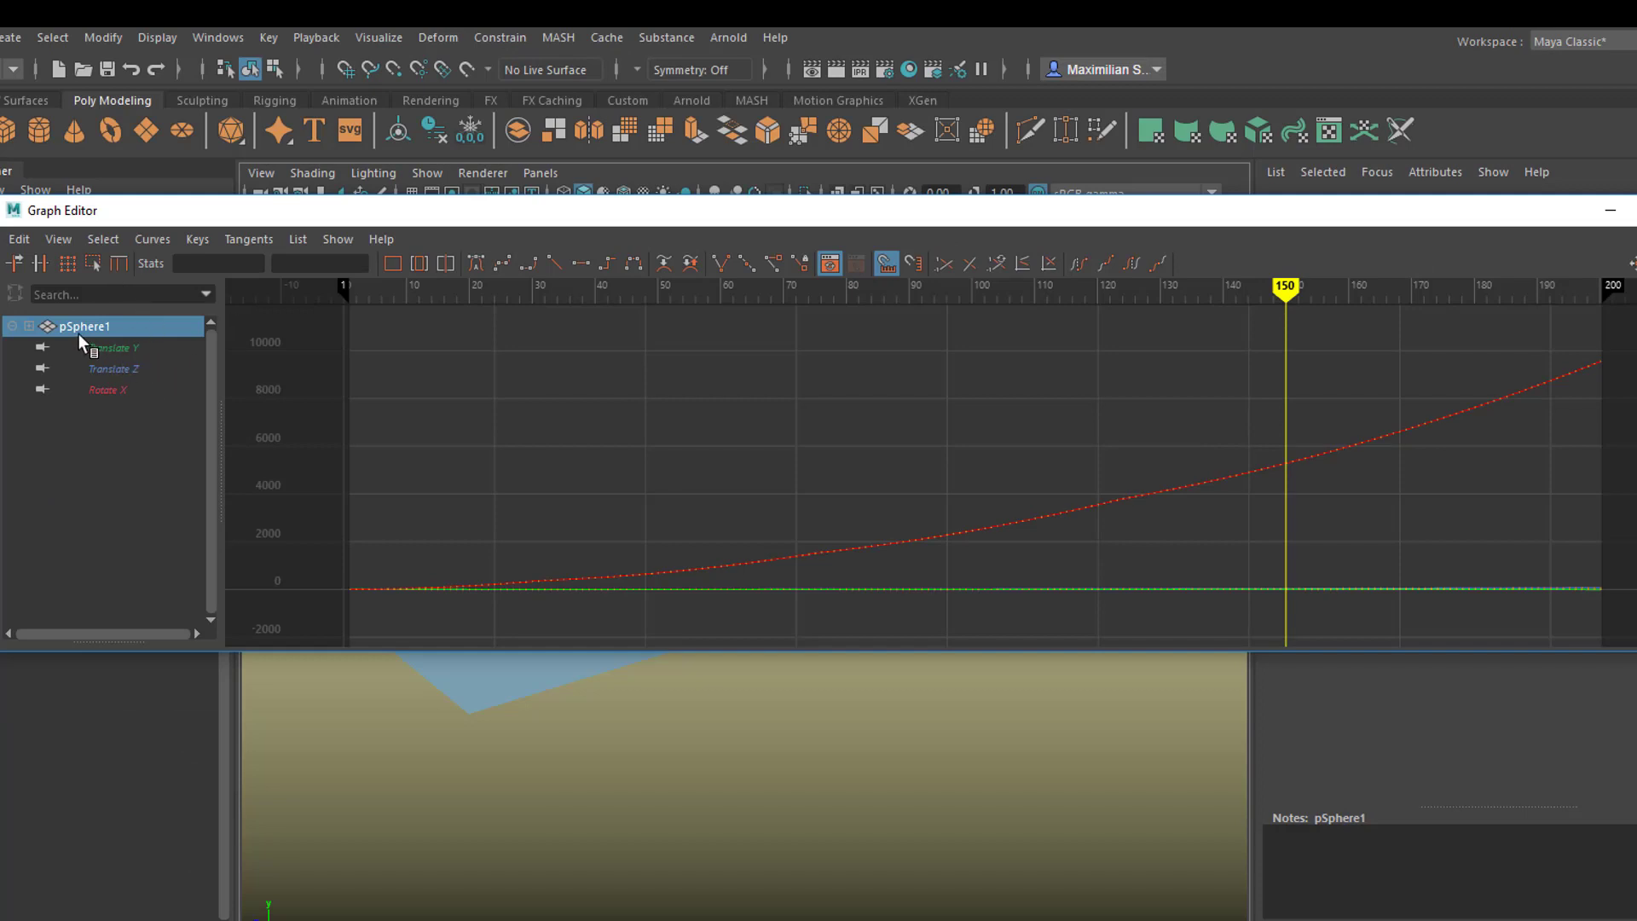
{"action": "mouse_move", "coordinate": [964, 475]}
{"action": "right_mouse_down", "text": "alt"}
{"action": "mouse_move", "coordinate": [870, 486]}
{"action": "mouse_move", "coordinate": [951, 476]}
{"action": "right_mouse_up", "text": "alt"}
{"action": "left_click_drag", "start_coordinate": [919, 651], "coordinate": [913, 774]}
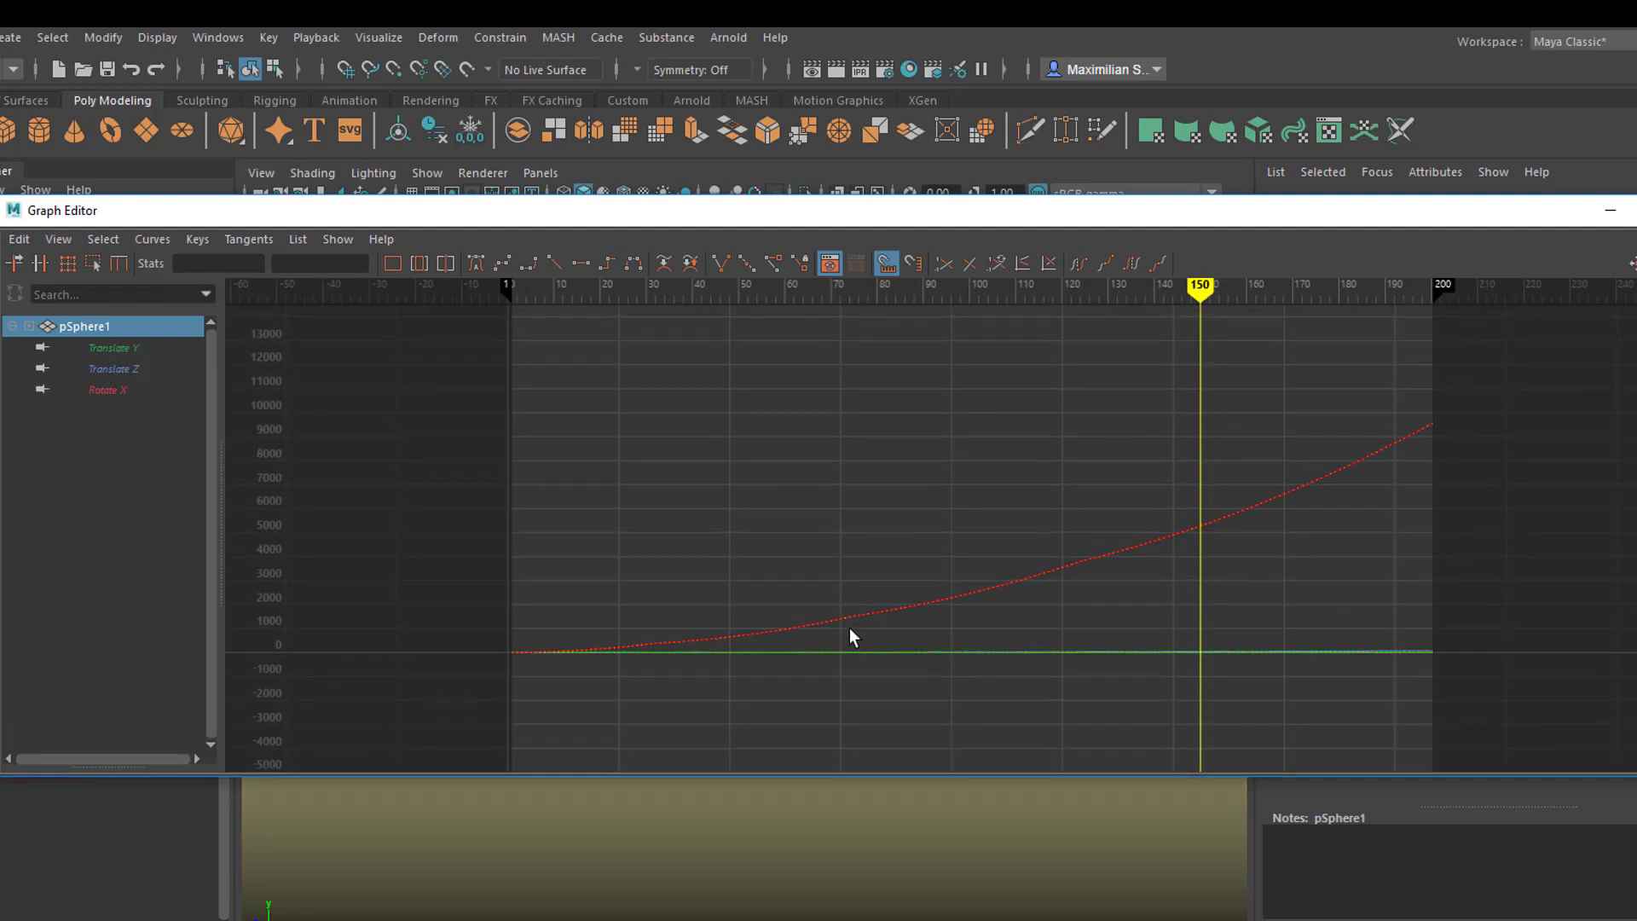
{"action": "left_click", "coordinate": [126, 348]}
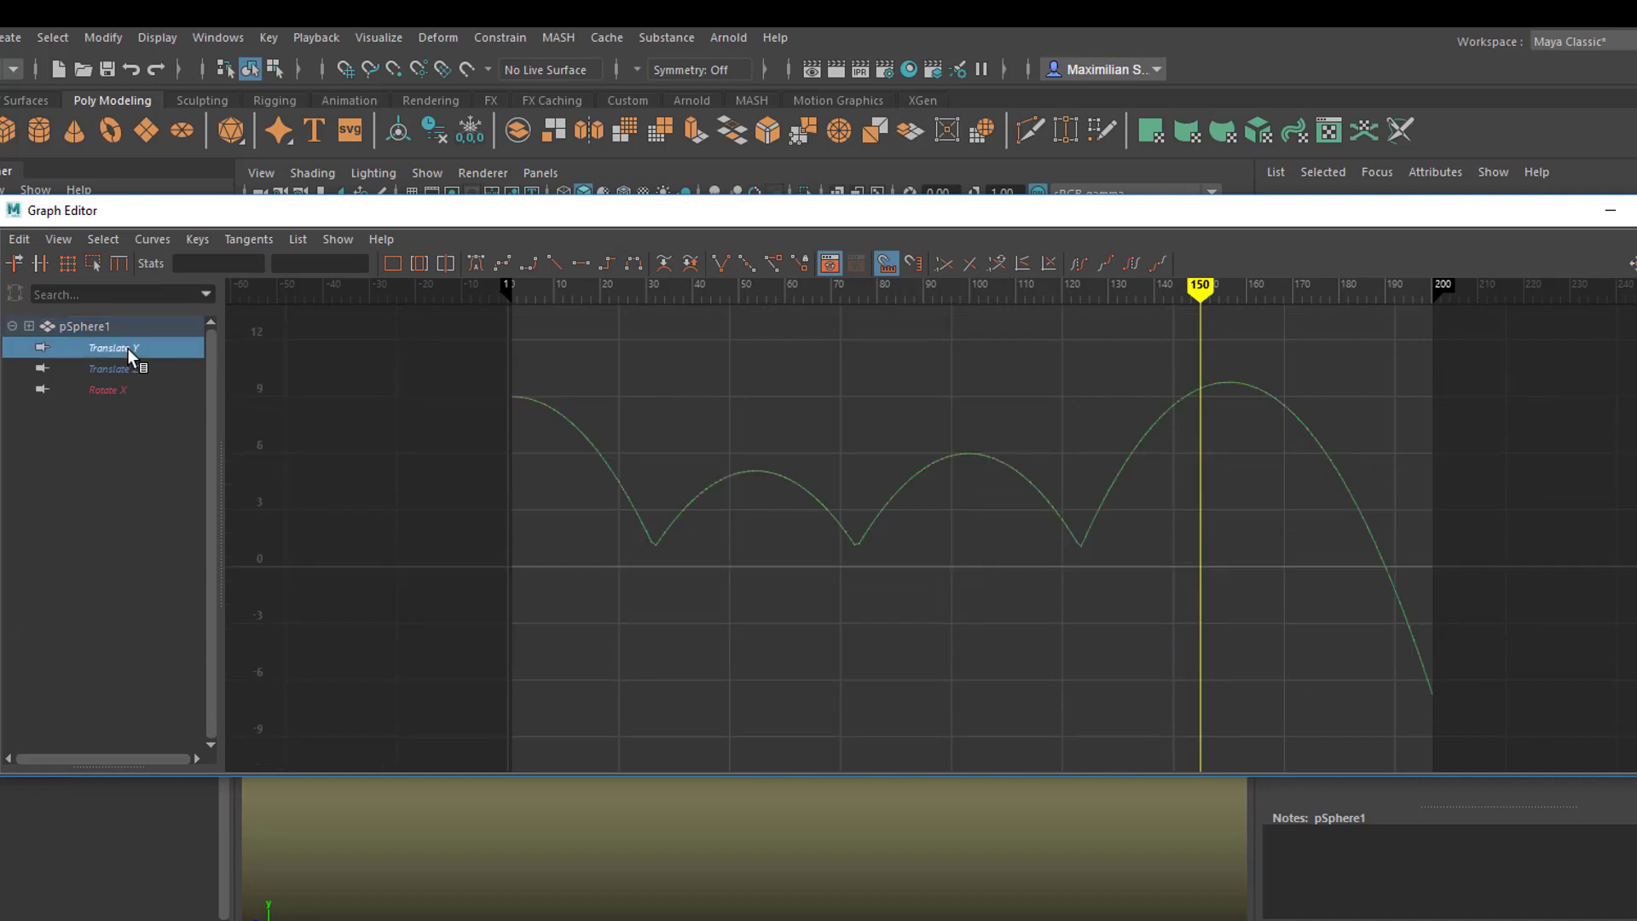
{"action": "mouse_move", "coordinate": [1092, 537]}
{"action": "right_mouse_down", "text": "alt"}
{"action": "mouse_move", "coordinate": [1030, 555]}
{"action": "mouse_move", "coordinate": [1100, 554]}
{"action": "right_mouse_up", "text": "alt"}
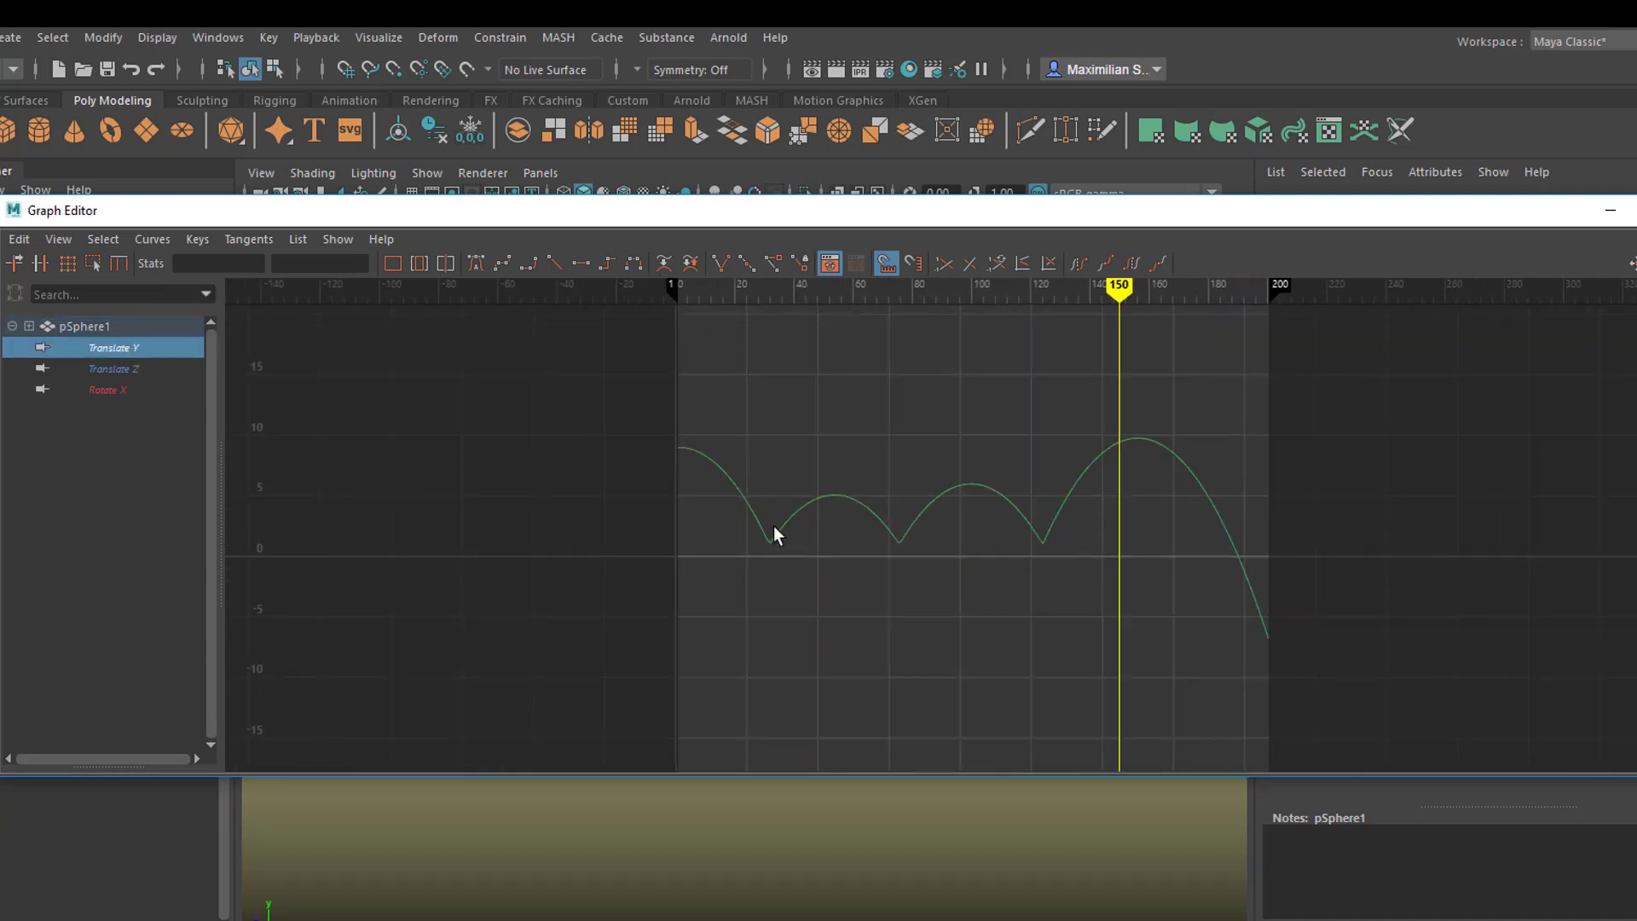
{"action": "left_click", "coordinate": [129, 372]}
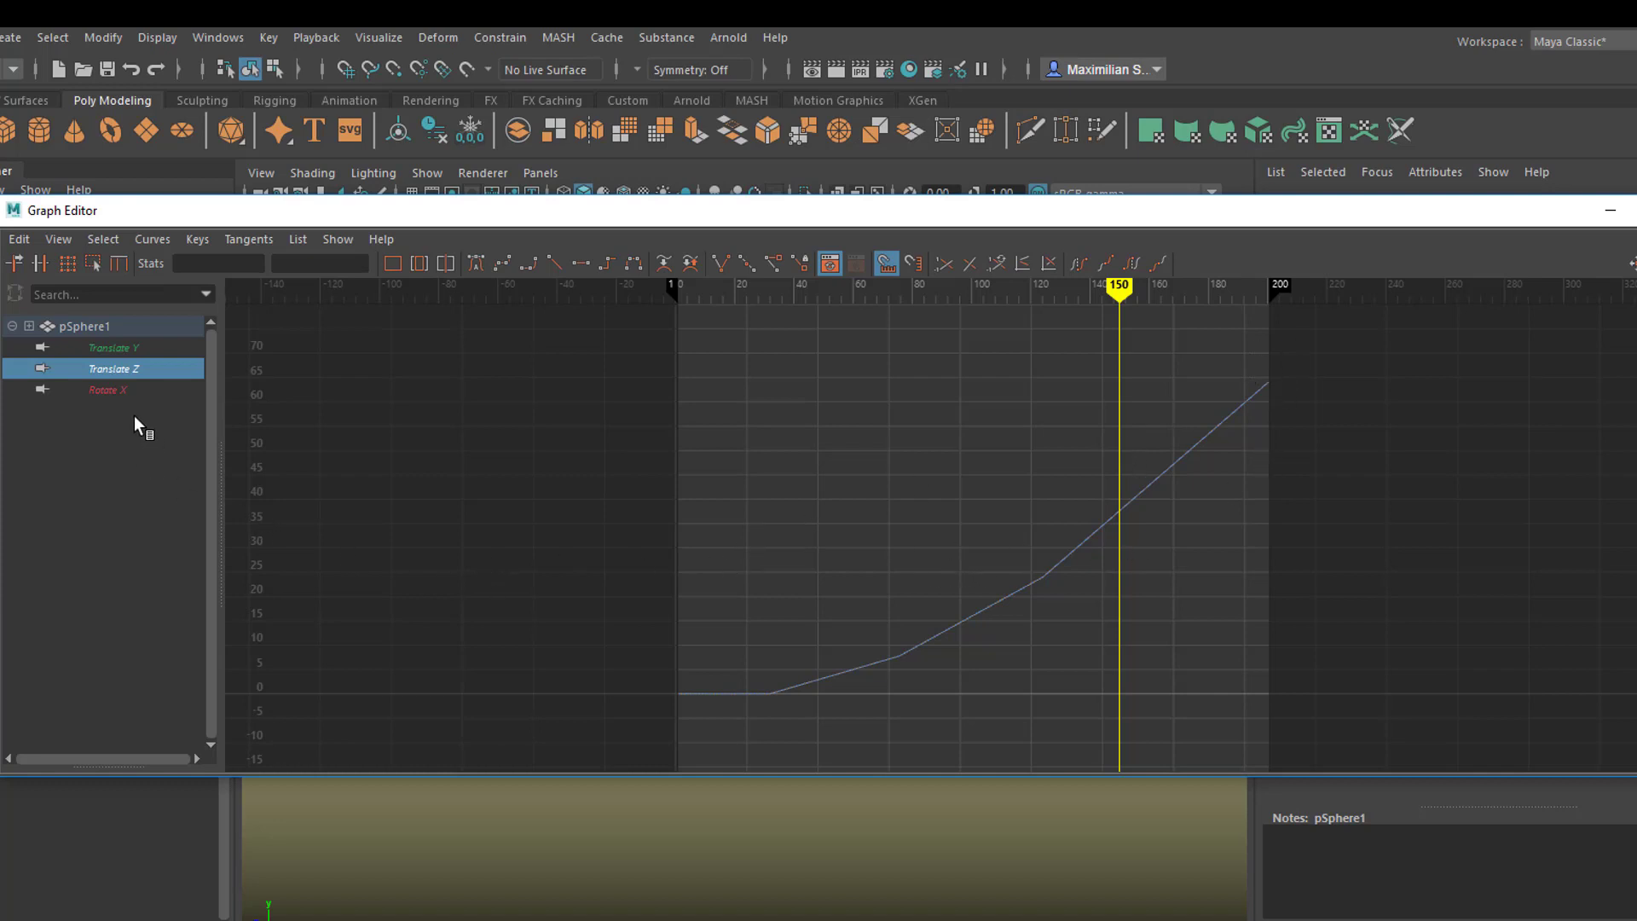
{"action": "left_click", "coordinate": [111, 391]}
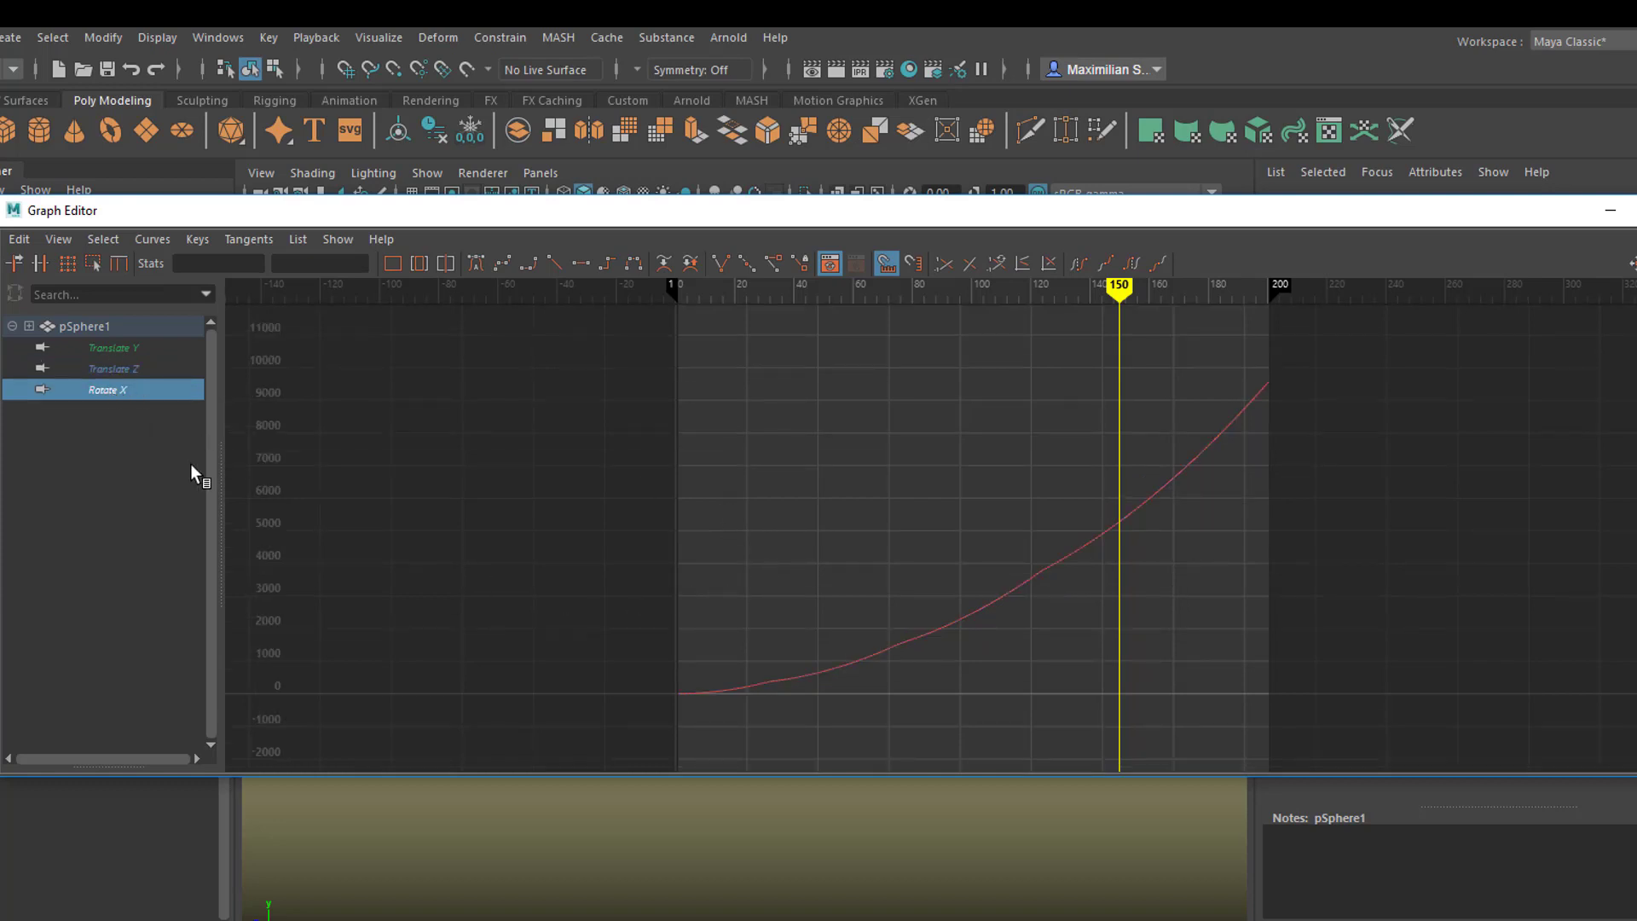
Select all keys of the sphere's Translate Y curve and examine their spacing and tangents around the bounce points
{"action": "left_click", "coordinate": [126, 350]}
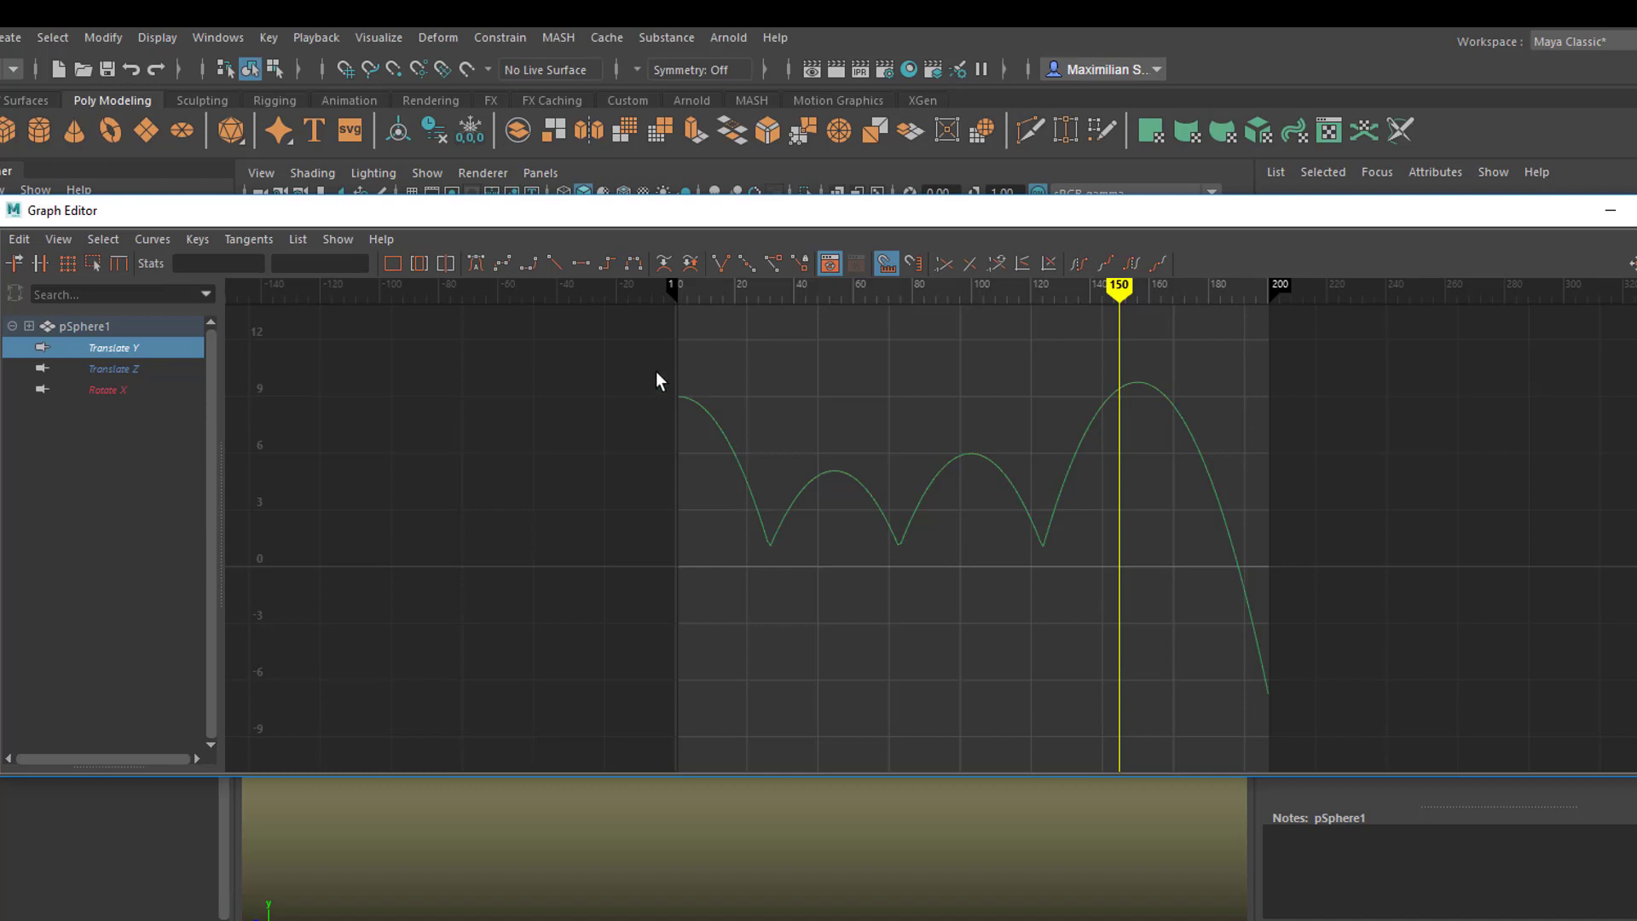
{"action": "left_click_drag", "start_coordinate": [867, 421], "coordinate": [1313, 732]}
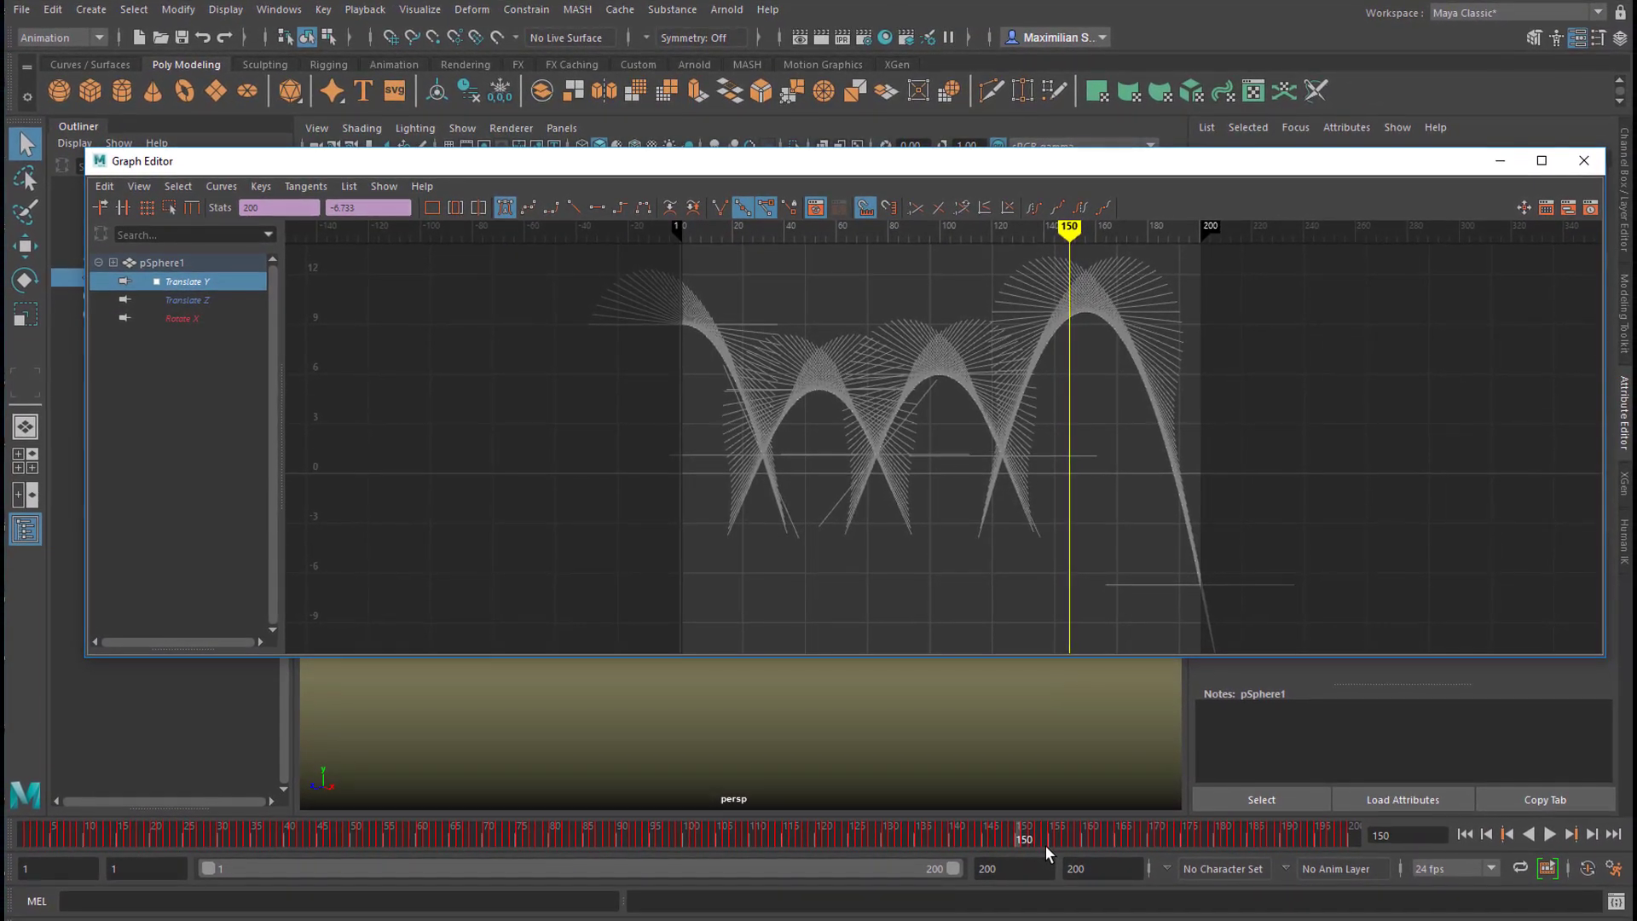
{"action": "right_click_drag", "start_coordinate": [858, 512], "coordinate": [918, 515], "text": "alt"}
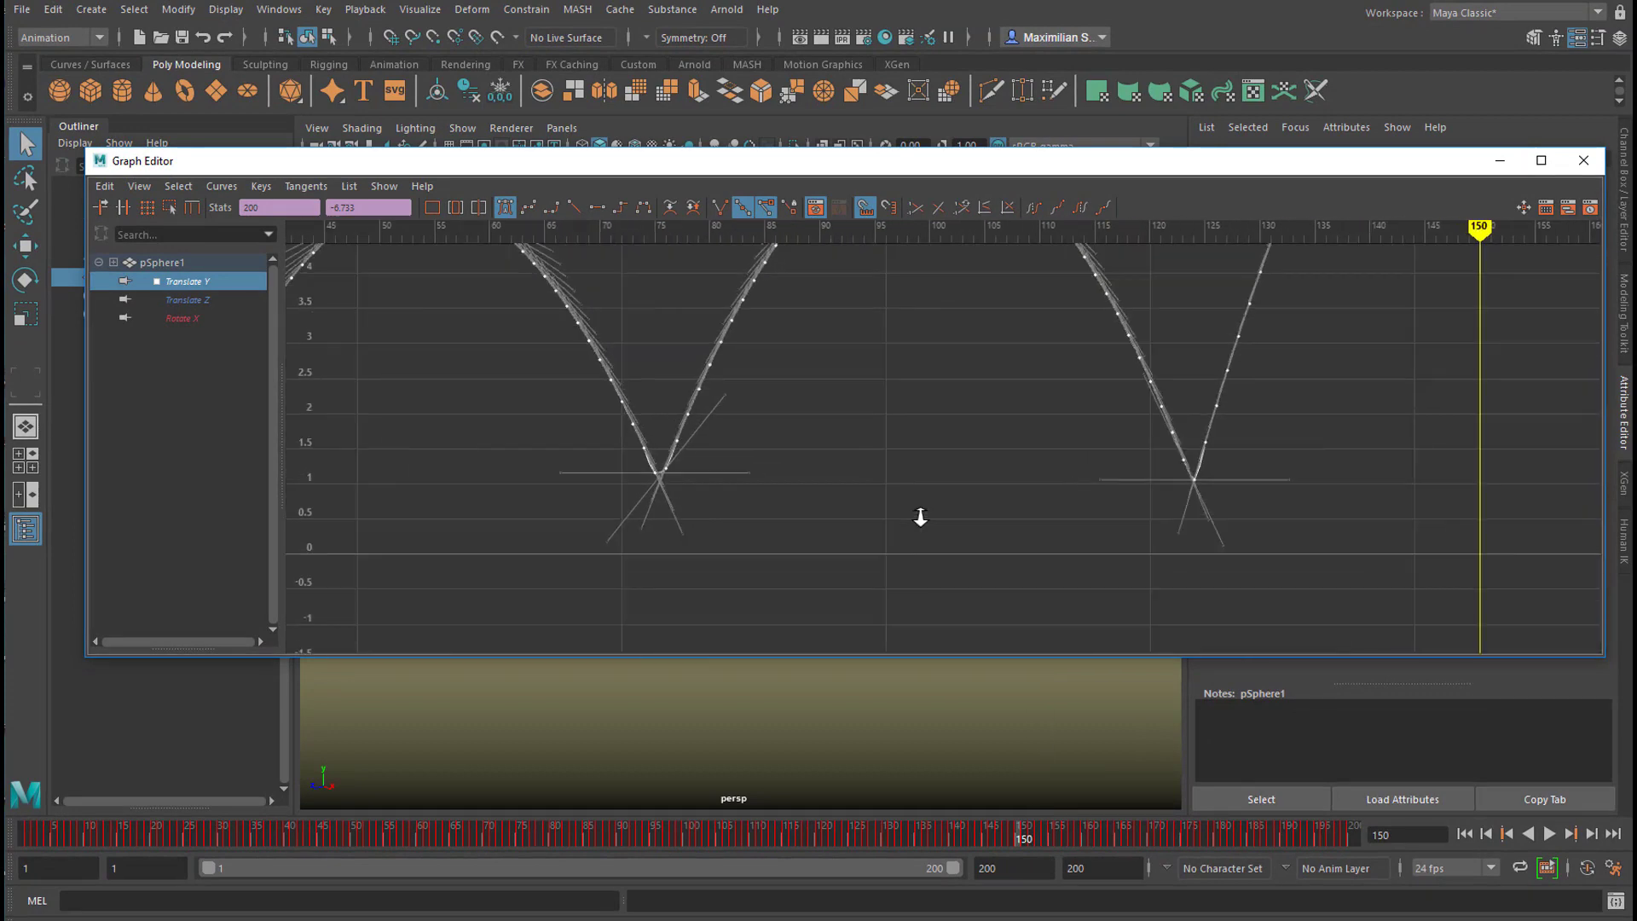
{"action": "middle_click_drag", "start_coordinate": [906, 432], "coordinate": [932, 504], "text": "alt"}
{"action": "mouse_move", "coordinate": [1122, 532]}
{"action": "right_mouse_down", "text": "alt"}
{"action": "mouse_move", "coordinate": [1064, 534]}
{"action": "mouse_move", "coordinate": [1118, 537]}
{"action": "right_mouse_up", "text": "alt"}
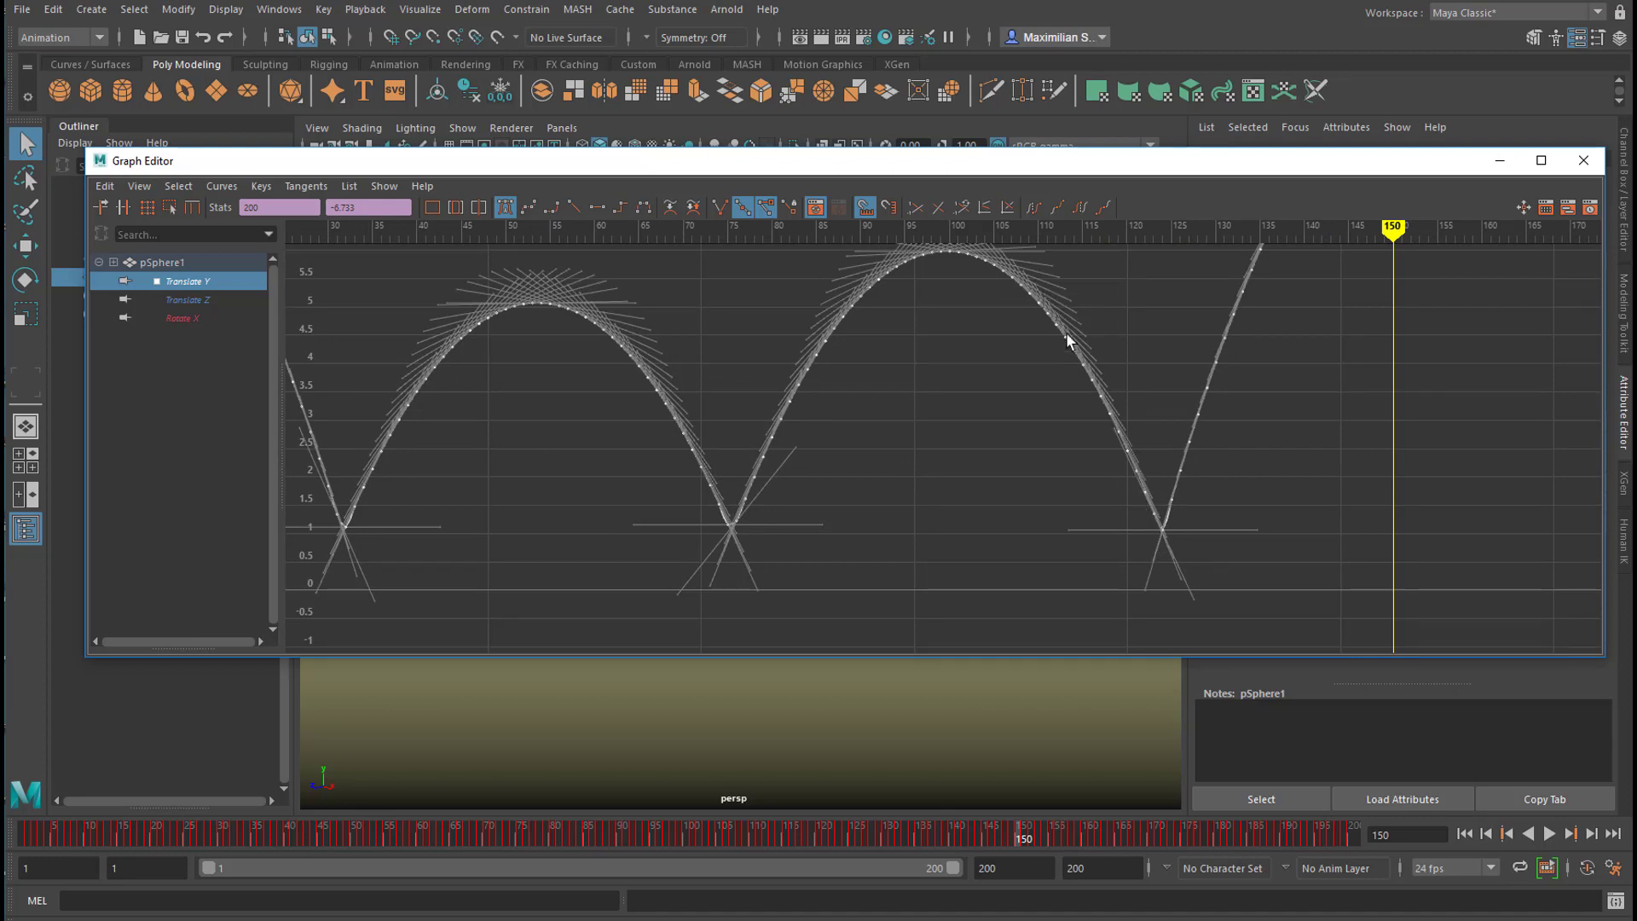
{"action": "right_click_drag", "start_coordinate": [1173, 523], "coordinate": [1122, 566], "text": "alt"}
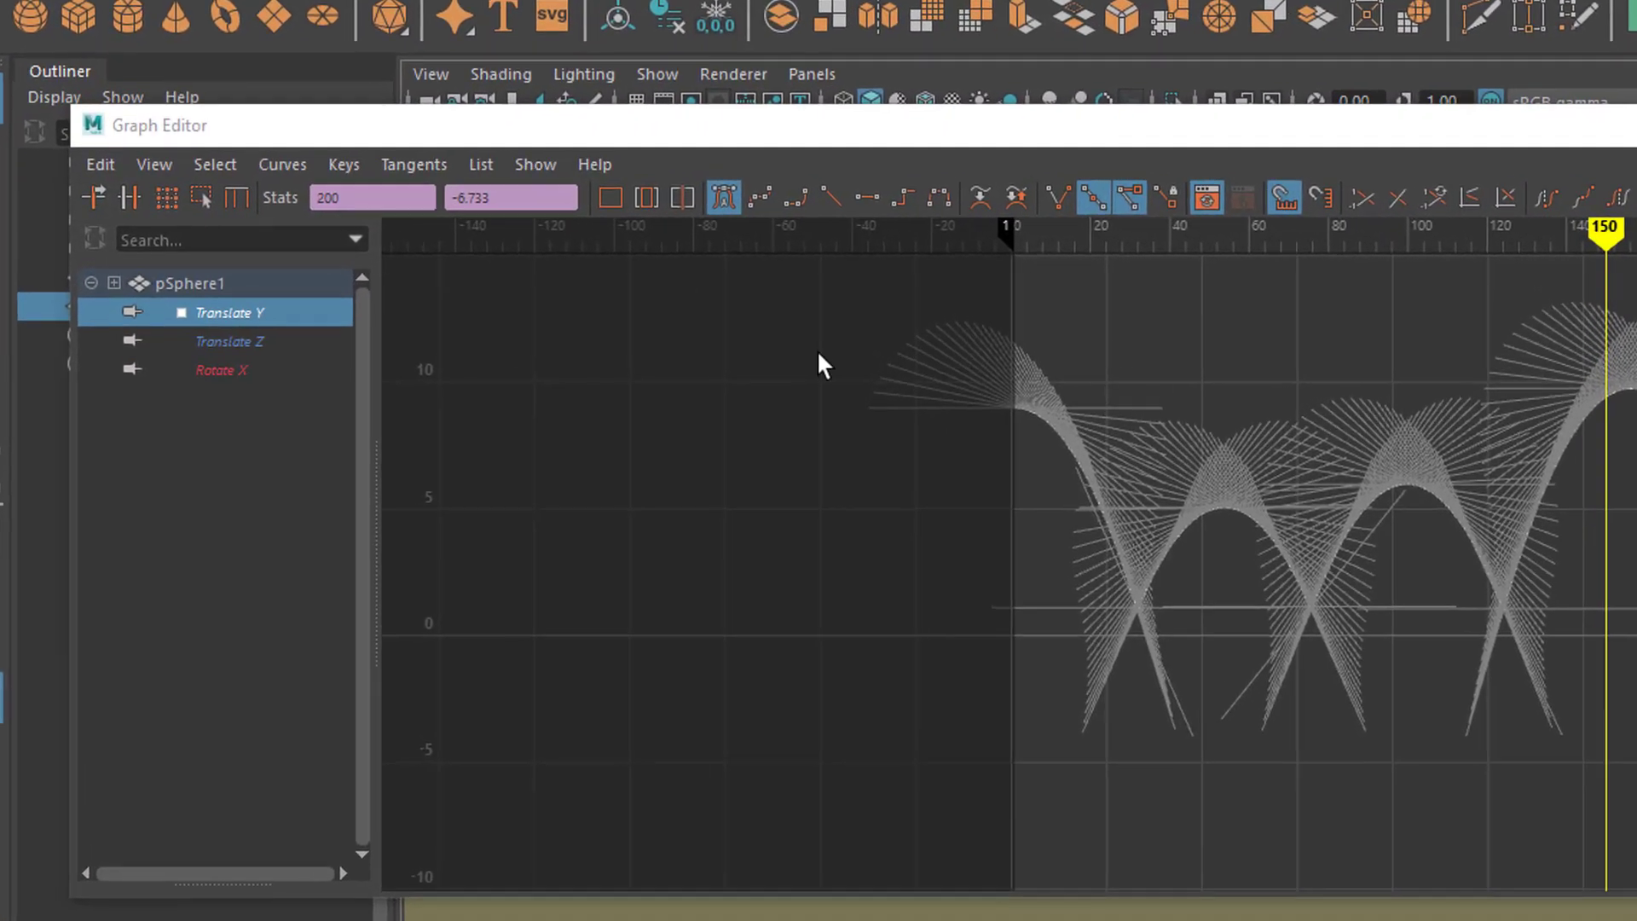
Apply a Butterworth filter to the Translate Y keys, using reset options with preview enabled and a sampling rate of 7
{"action": "left_click", "coordinate": [281, 165]}
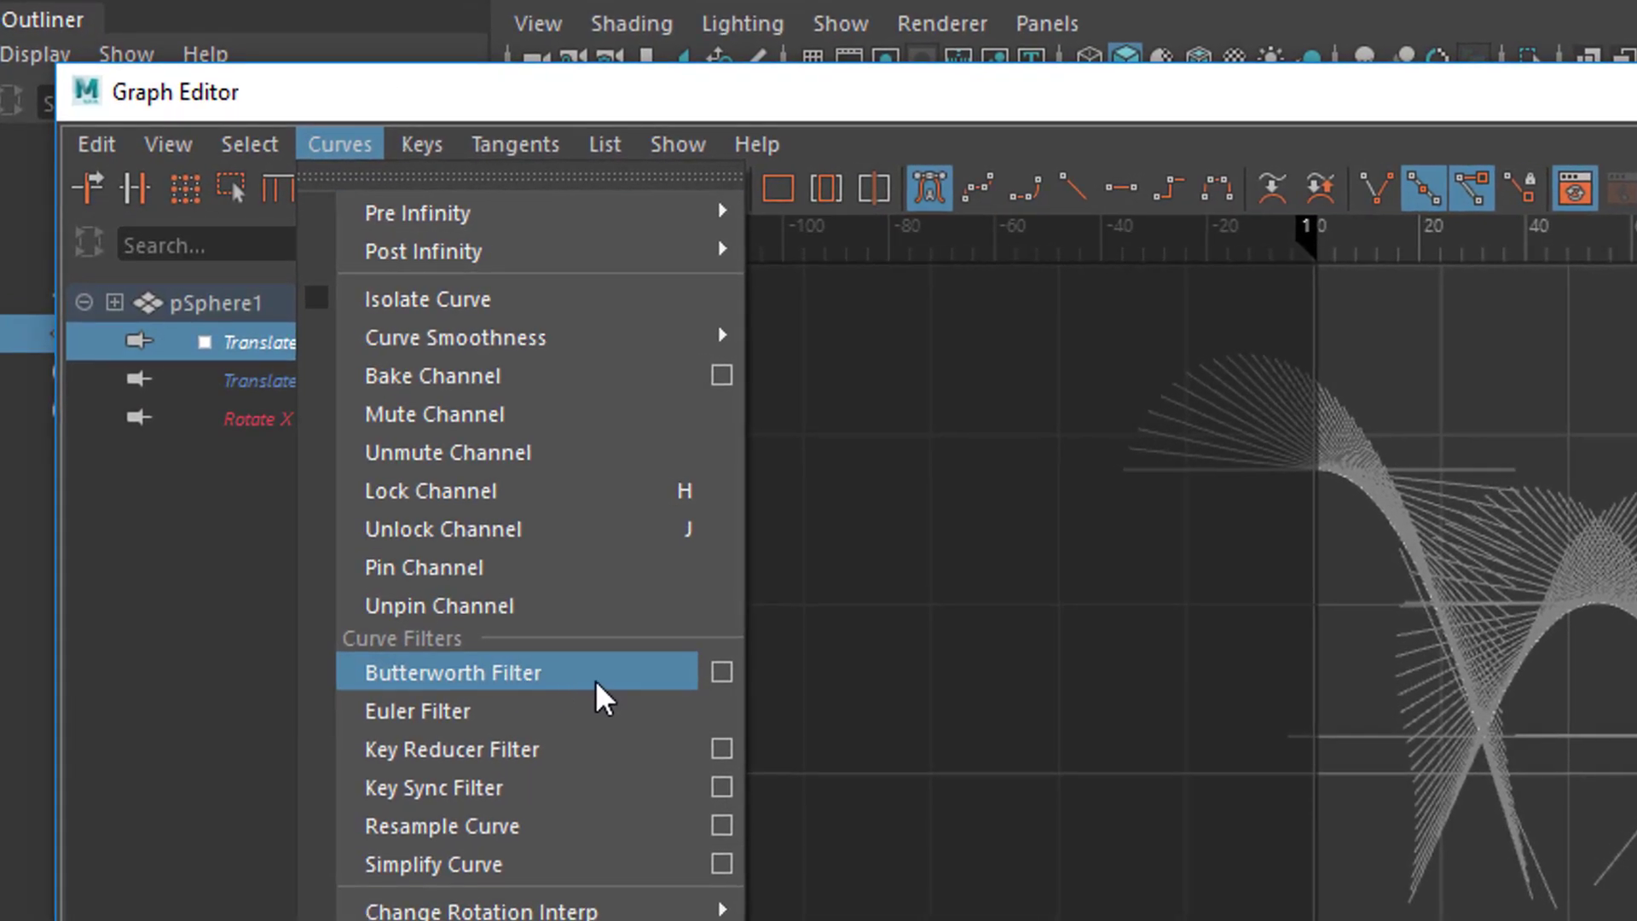
{"action": "left_click", "coordinate": [721, 673]}
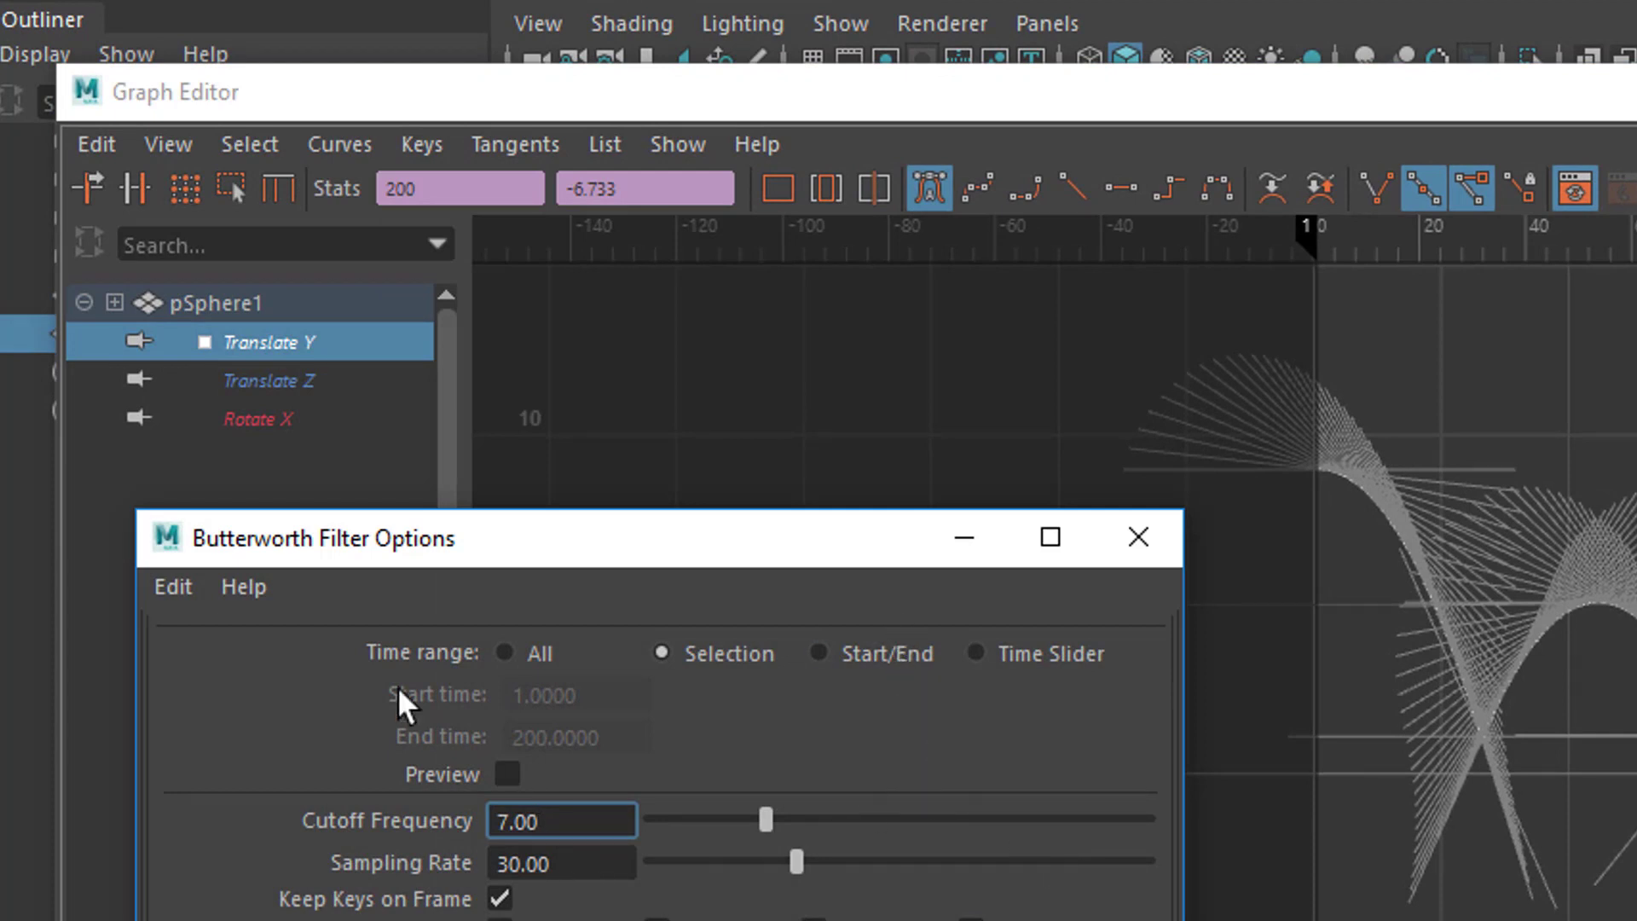
{"action": "left_click", "coordinate": [181, 594]}
{"action": "left_click", "coordinate": [212, 669]}
{"action": "left_click", "coordinate": [508, 774]}
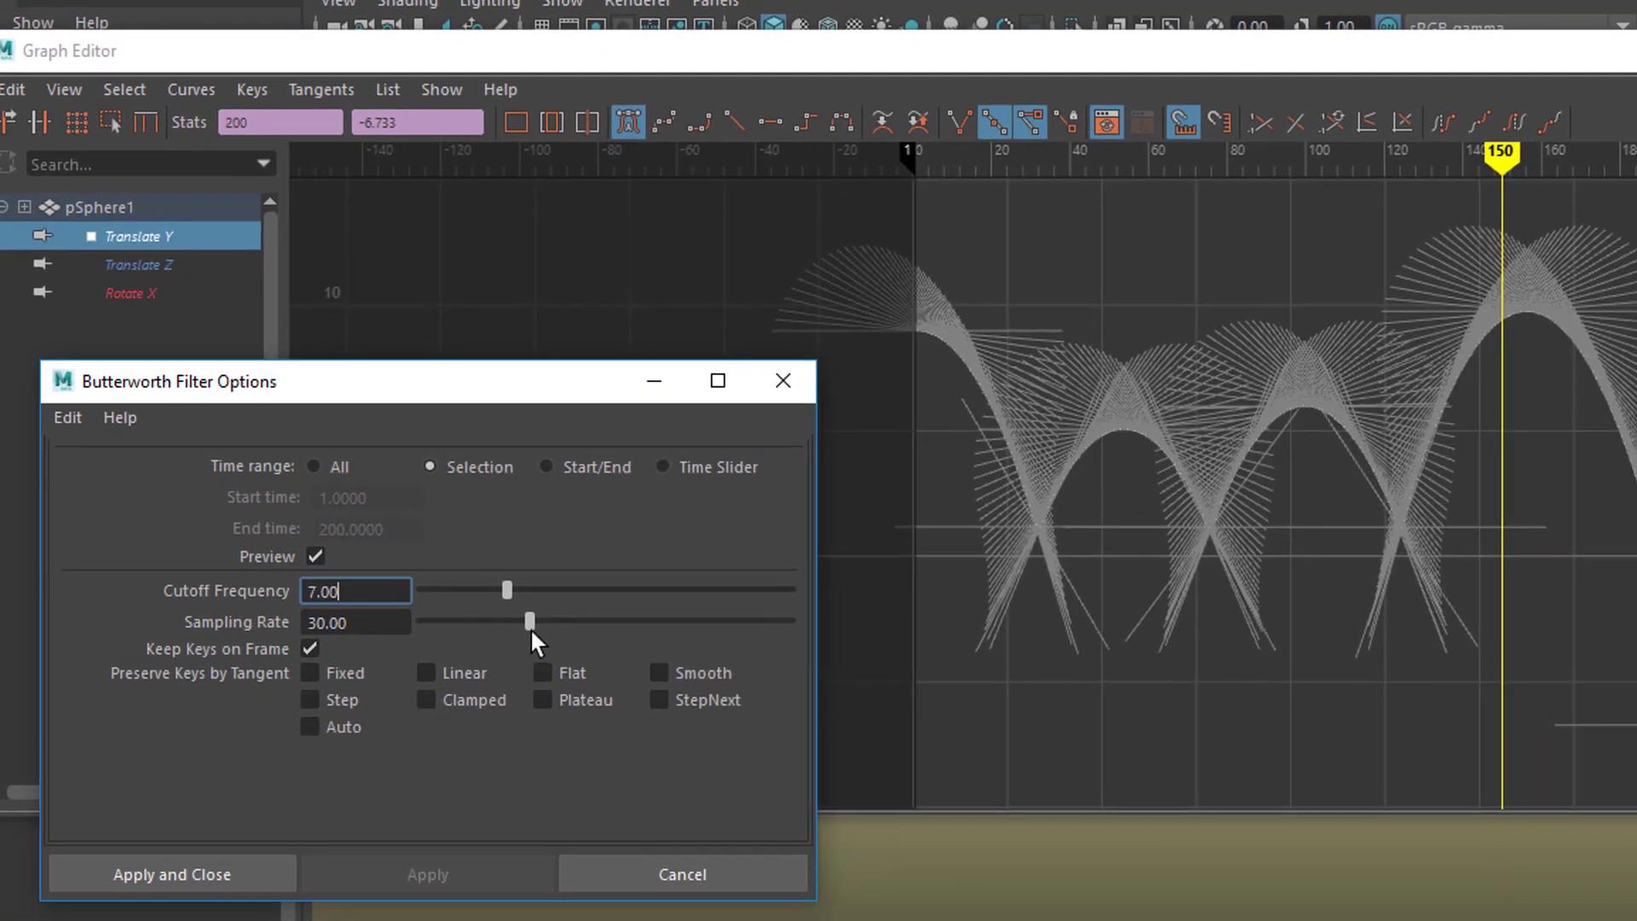
{"action": "left_click_drag", "start_coordinate": [564, 611], "coordinate": [407, 653]}
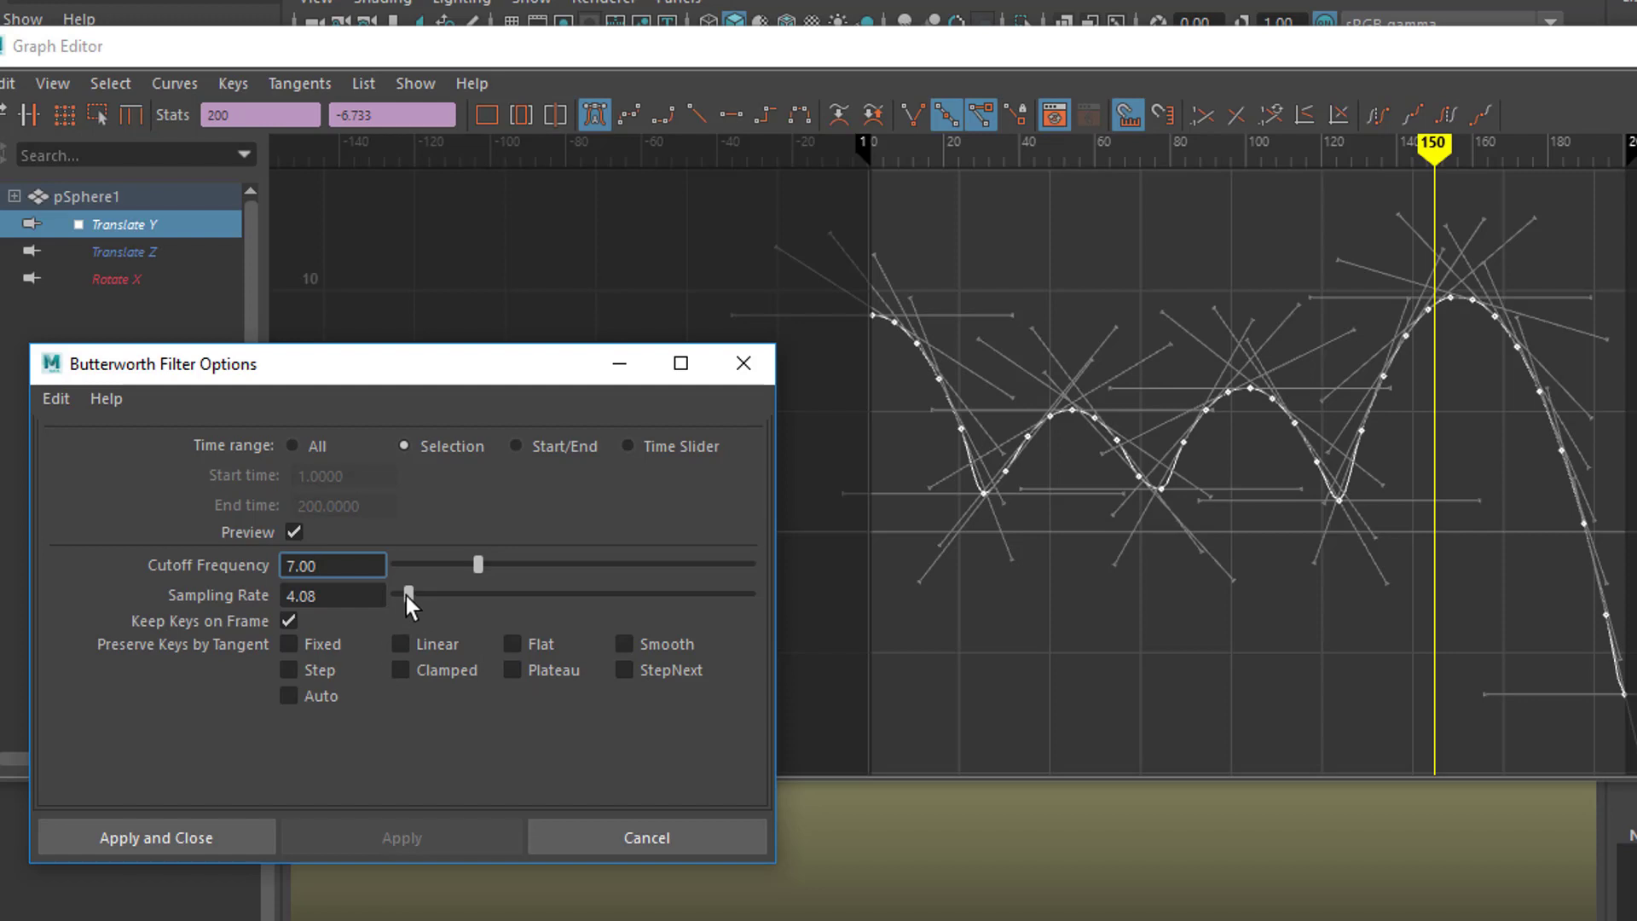
{"action": "left_click_drag", "start_coordinate": [408, 595], "coordinate": [295, 596]}
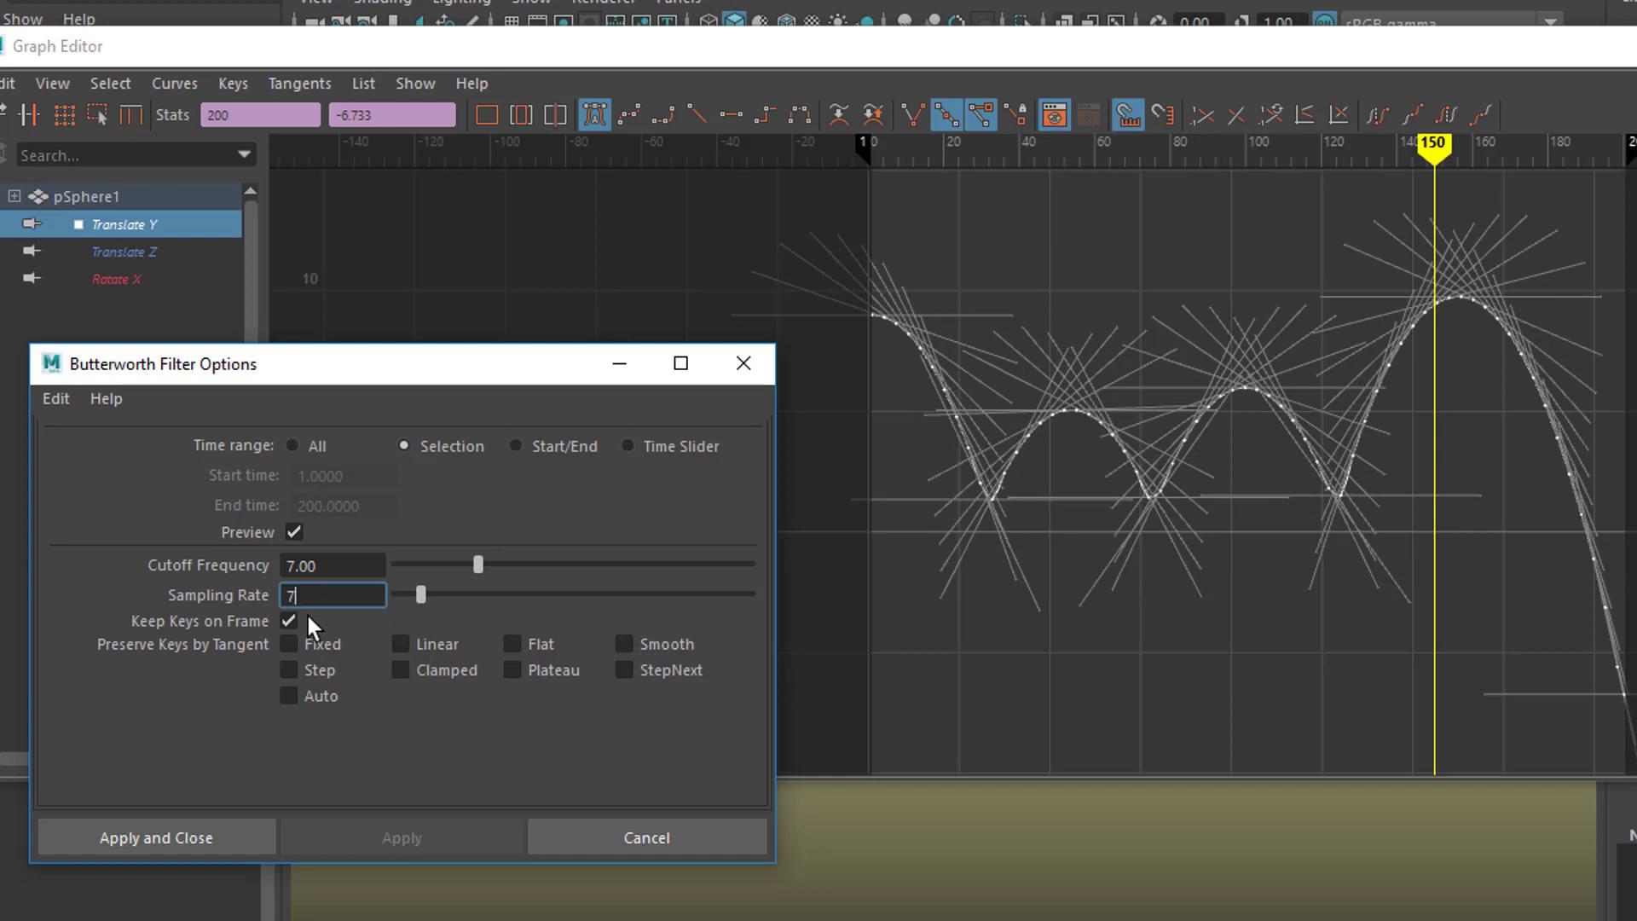
{"action": "key", "text": "Return"}
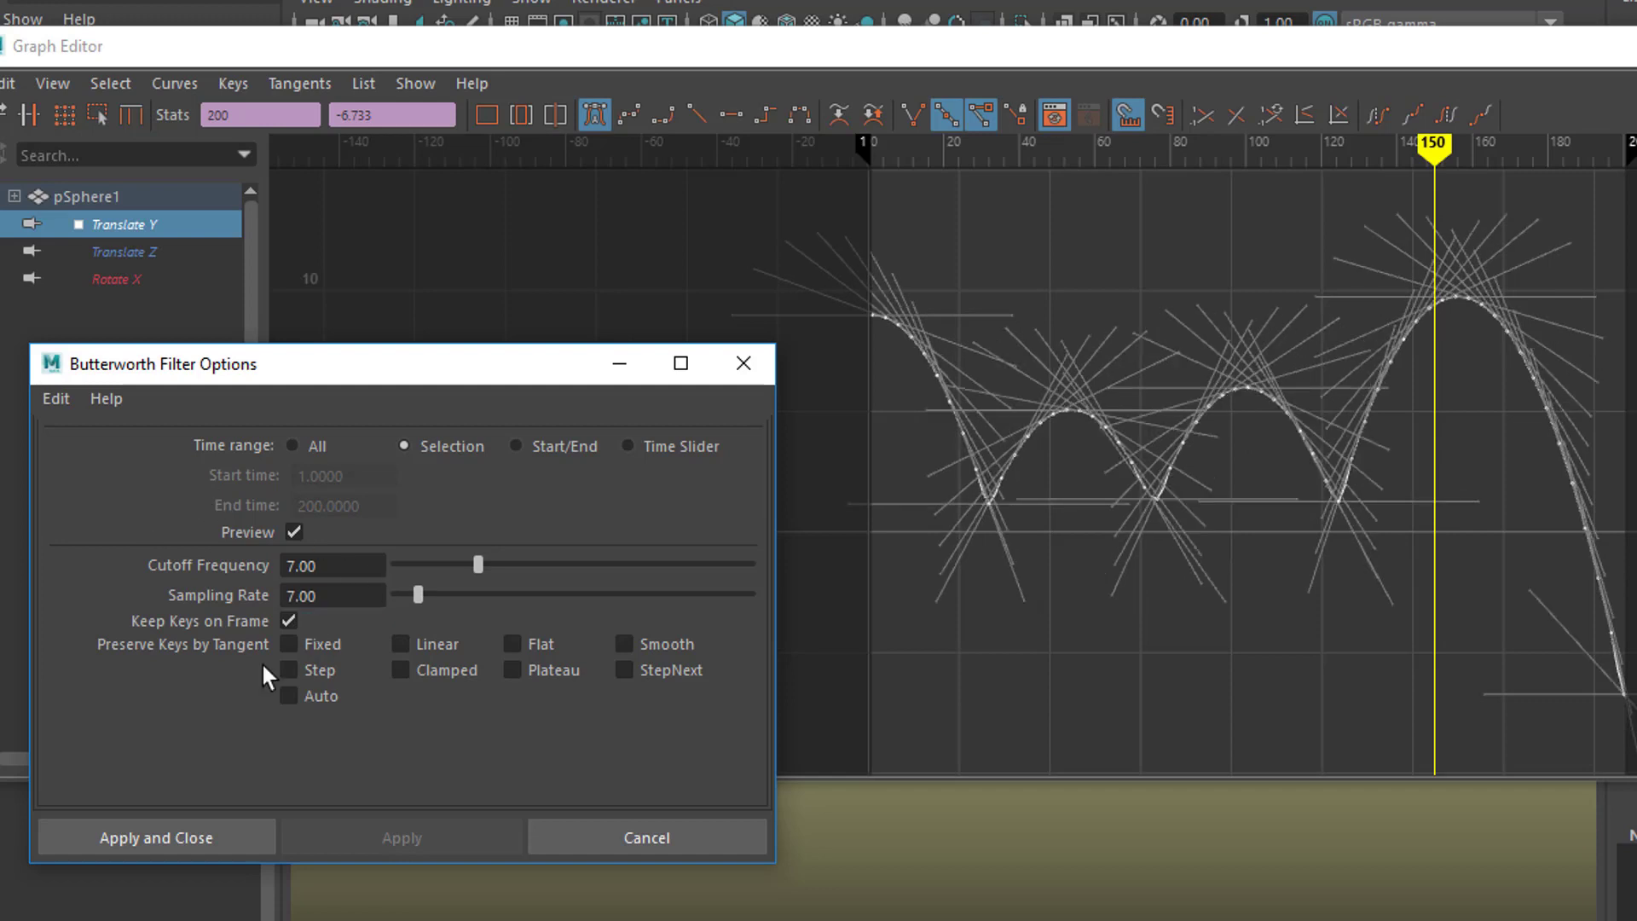
{"action": "left_click", "coordinate": [182, 838]}
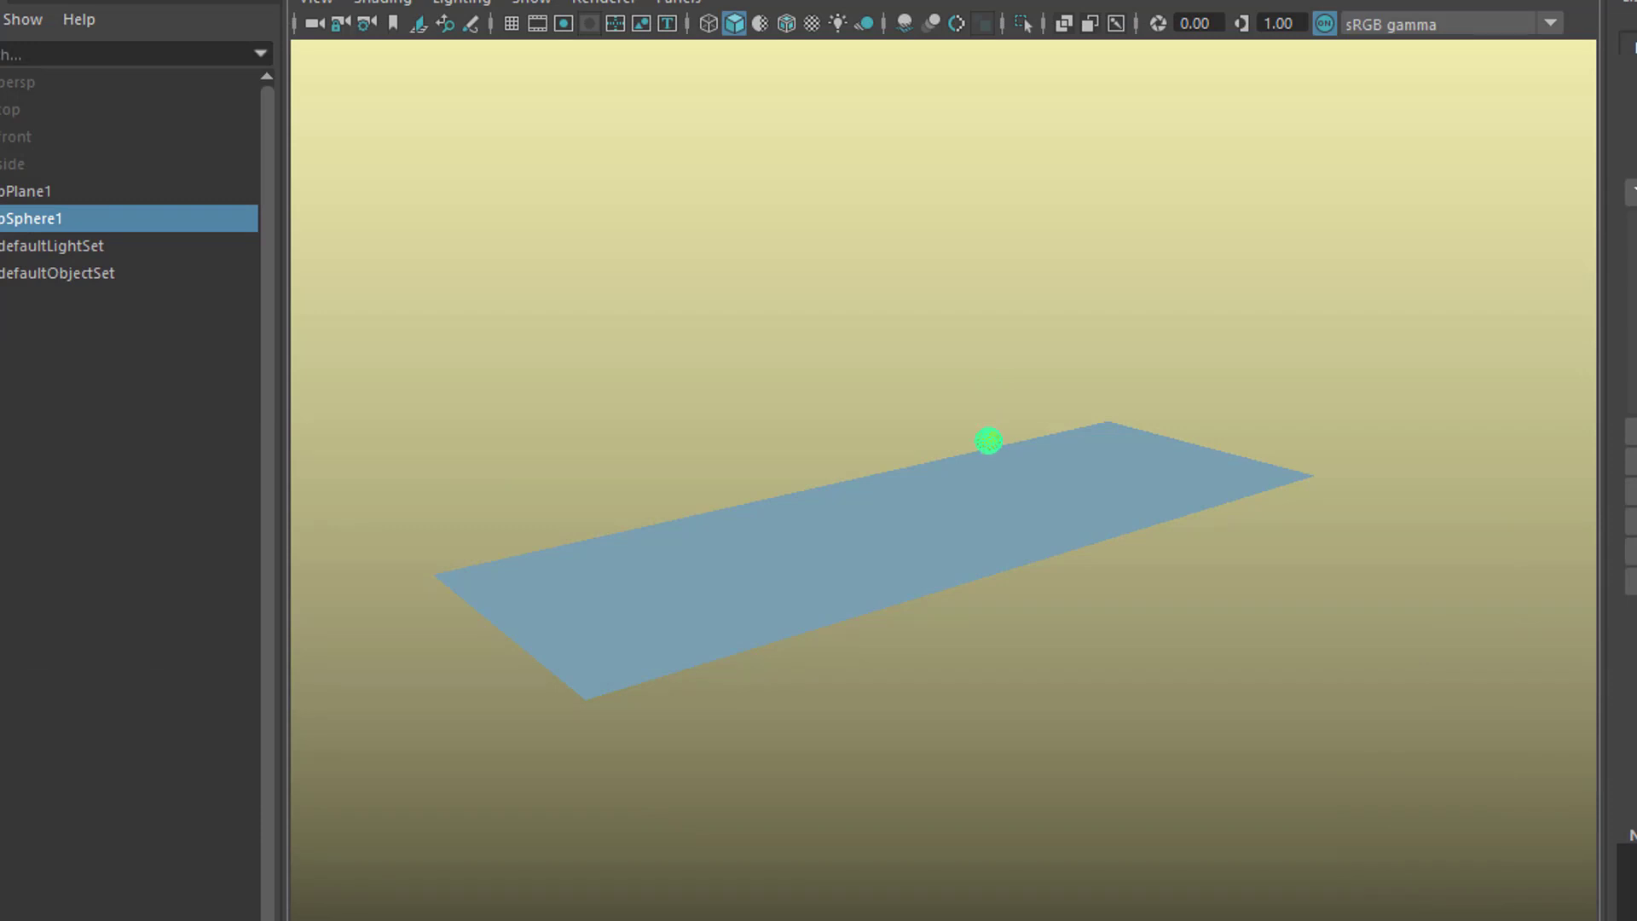
Review the filtered bounce along the side of the plane and undo the Butterworth filter on the Translate Y curve
{"action": "left_click_drag", "start_coordinate": [1100, 810], "coordinate": [1025, 793], "text": "alt"}
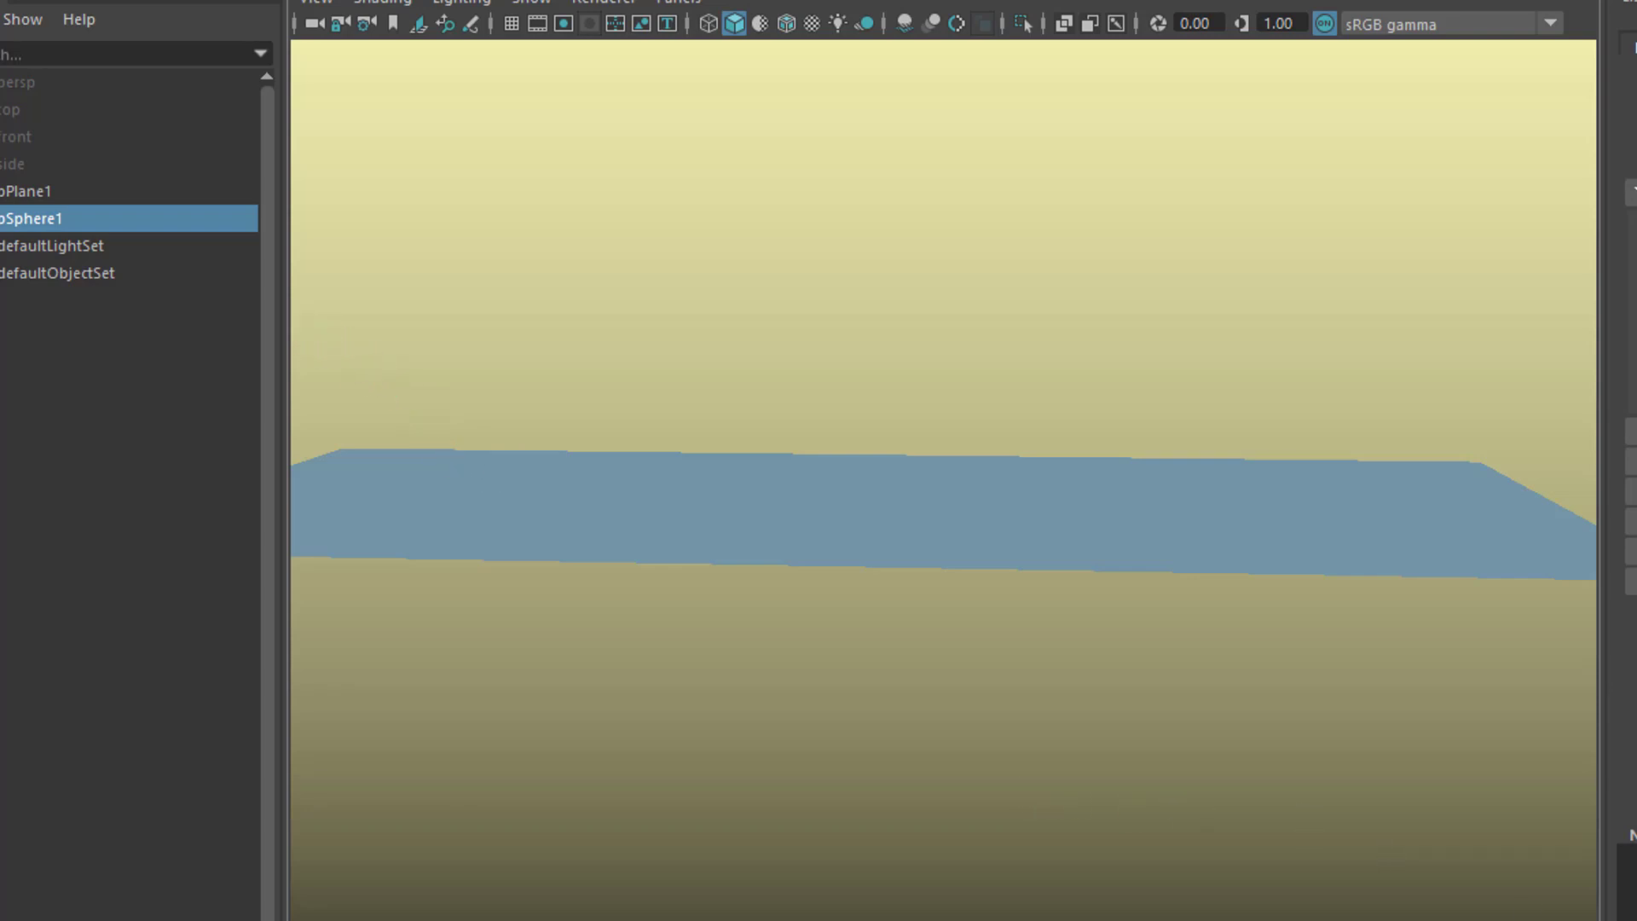
{"action": "left_click_drag", "start_coordinate": [939, 750], "coordinate": [957, 819], "text": "alt"}
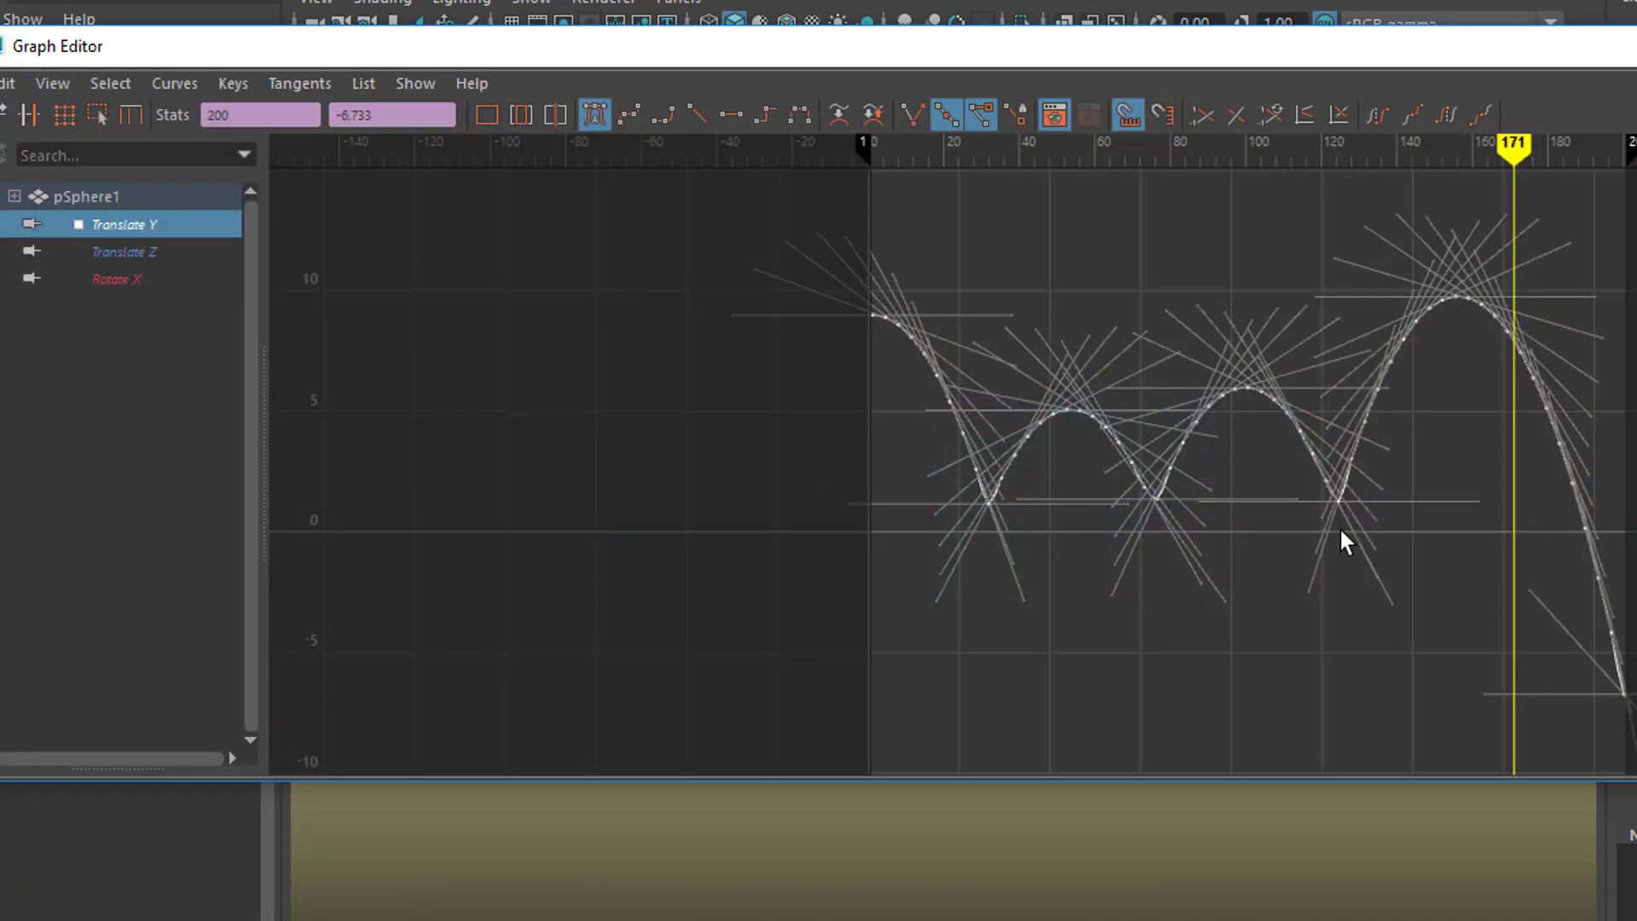
{"action": "left_click", "coordinate": [1341, 545]}
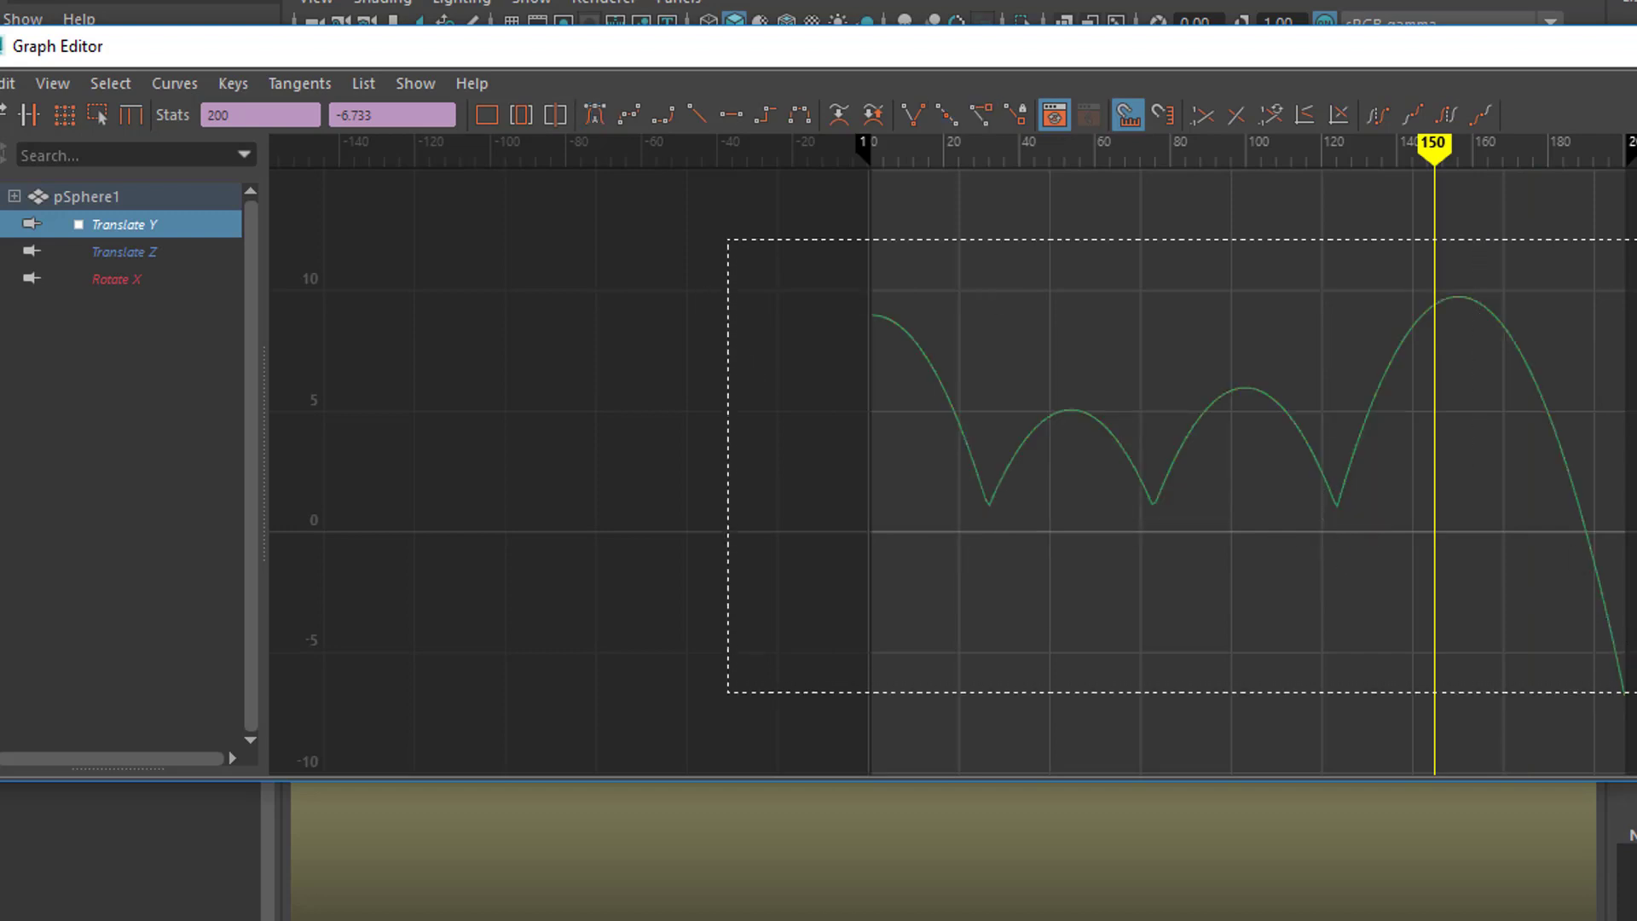
Reselect the Translate Y keys and open the Butterworth filter options with reset settings and preview enabled
{"action": "left_click_drag", "start_coordinate": [1624, 692], "coordinate": [1622, 695]}
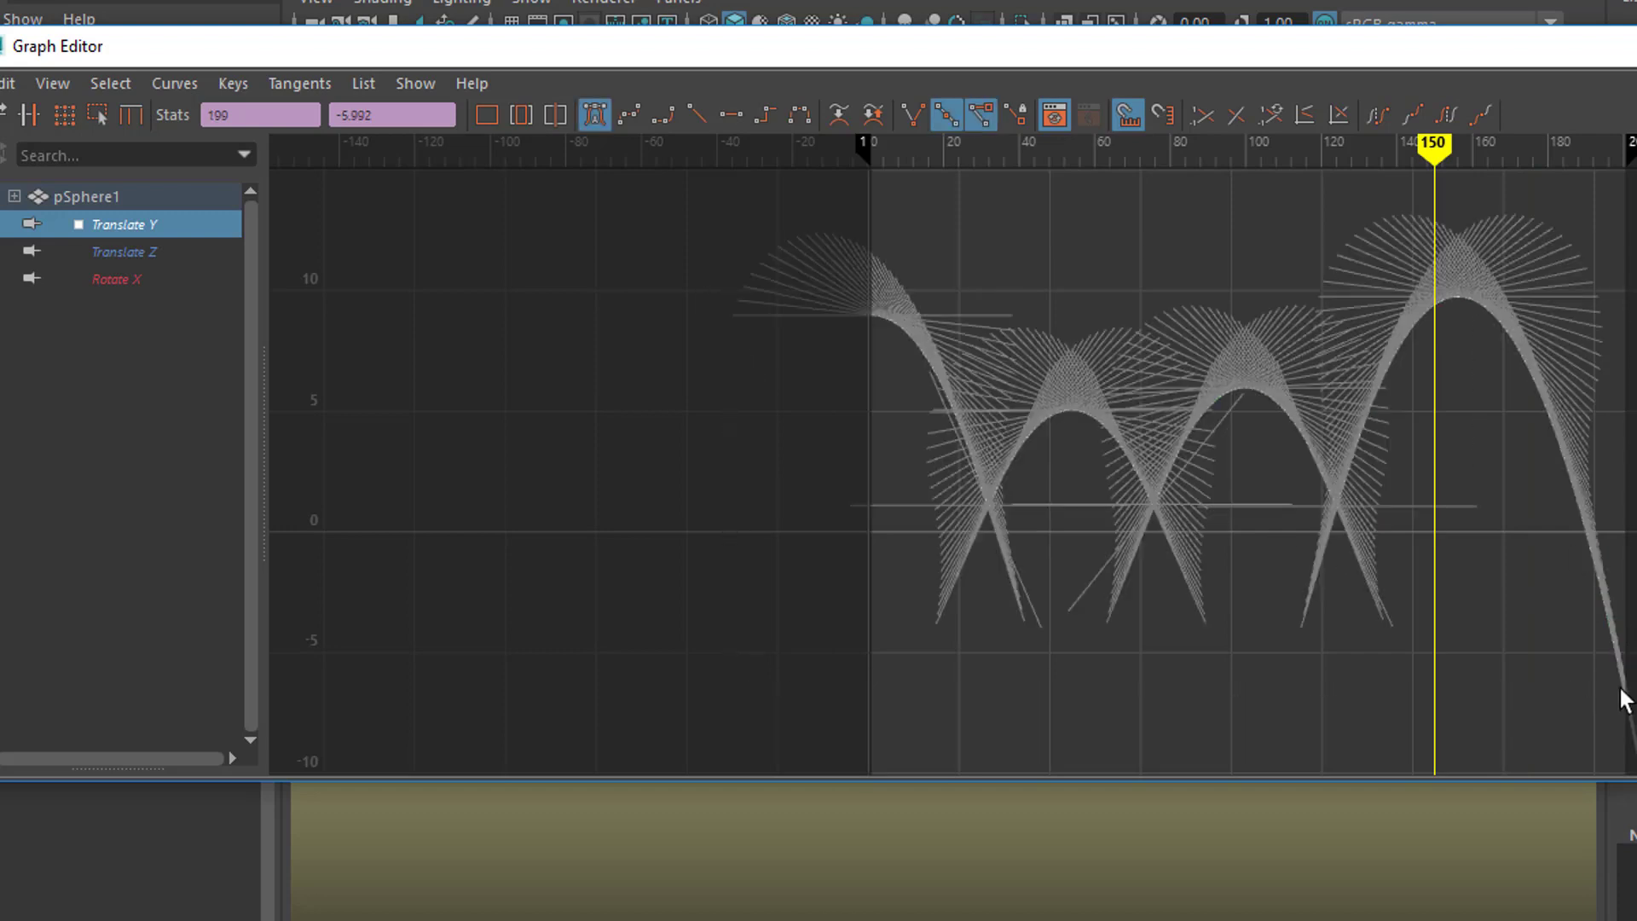
{"action": "left_click", "coordinate": [169, 85]}
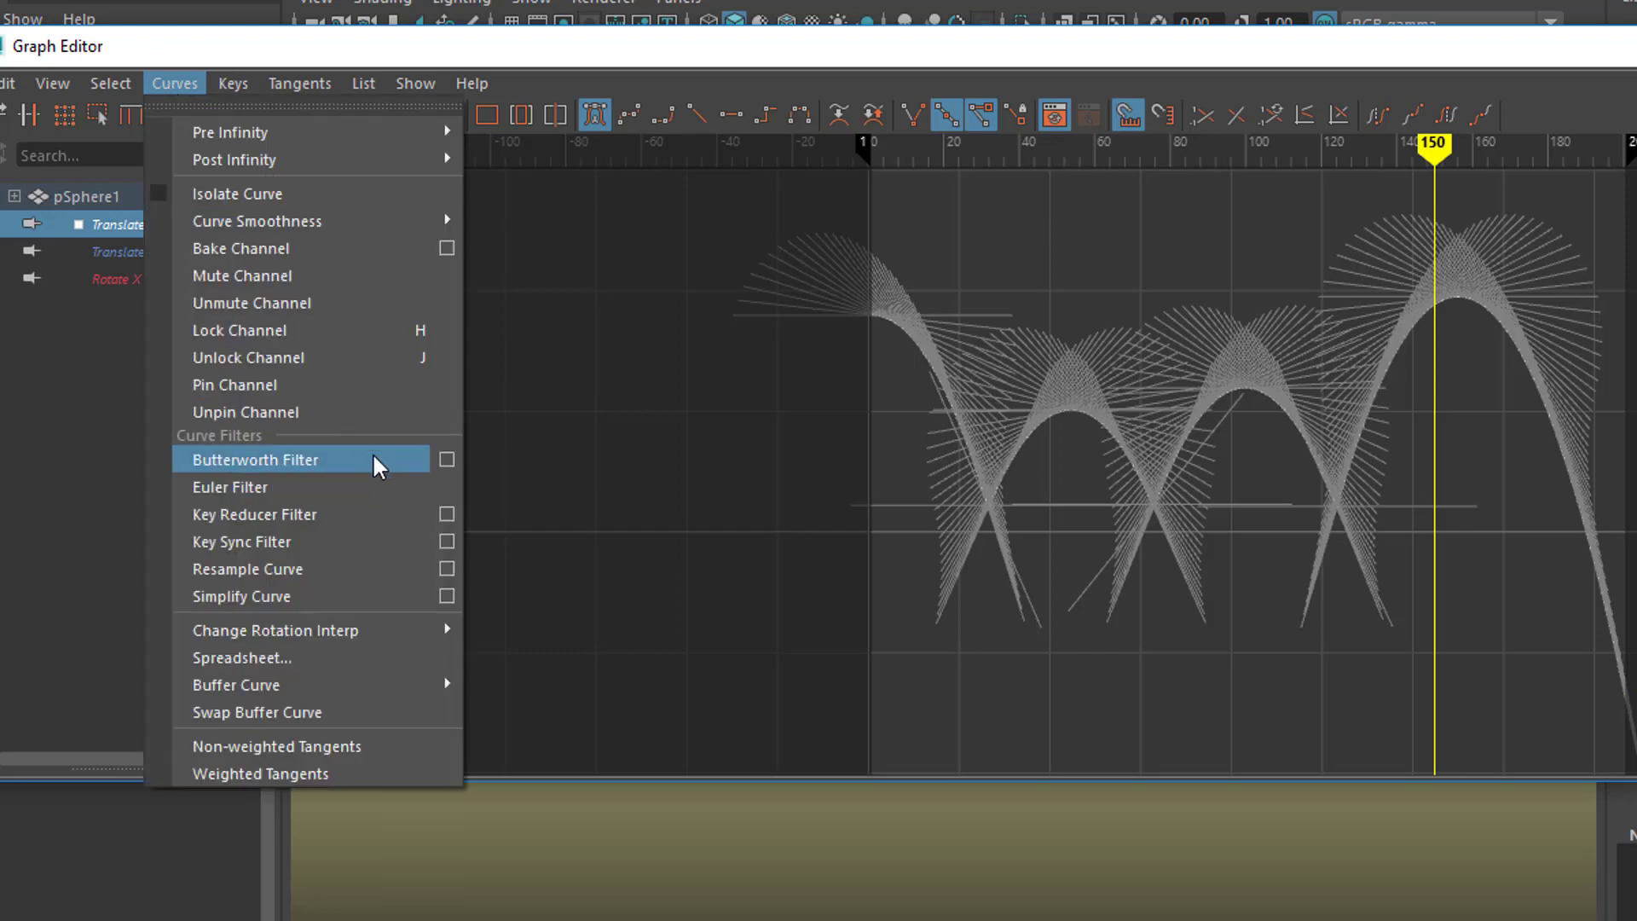
{"action": "left_click", "coordinate": [447, 460]}
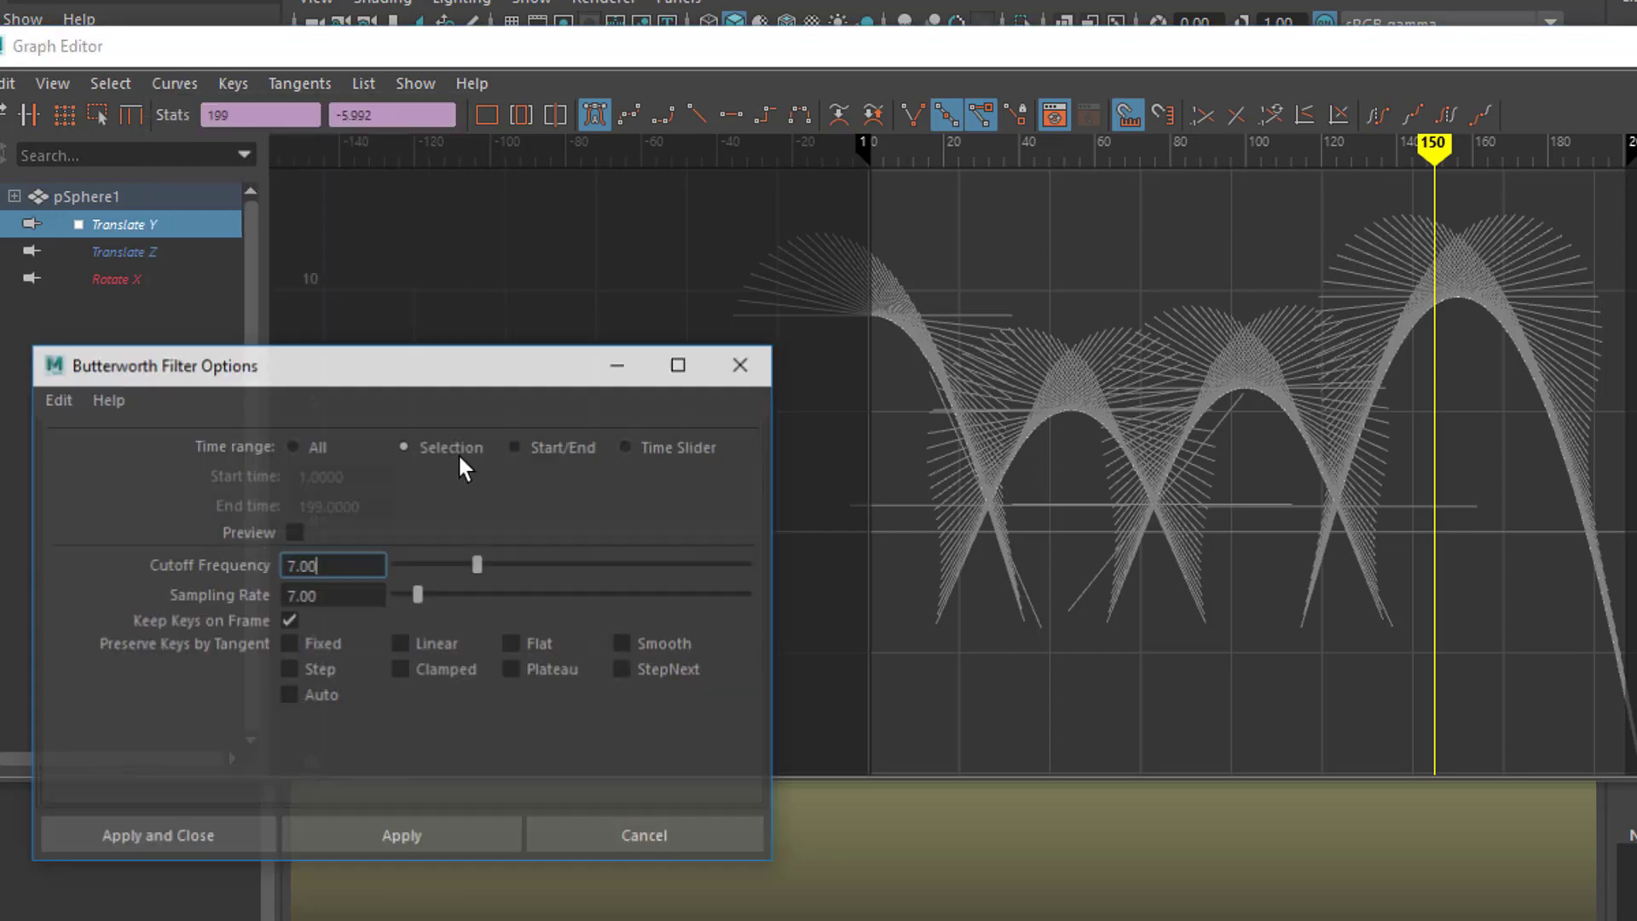
{"action": "left_click", "coordinate": [59, 398]}
{"action": "left_click", "coordinate": [123, 453]}
{"action": "left_click", "coordinate": [293, 531]}
Lower the Butterworth filter's cutoff frequency to about 0.68 and its sampling rate to about 8.32
{"action": "left_click_drag", "start_coordinate": [478, 565], "coordinate": [399, 581]}
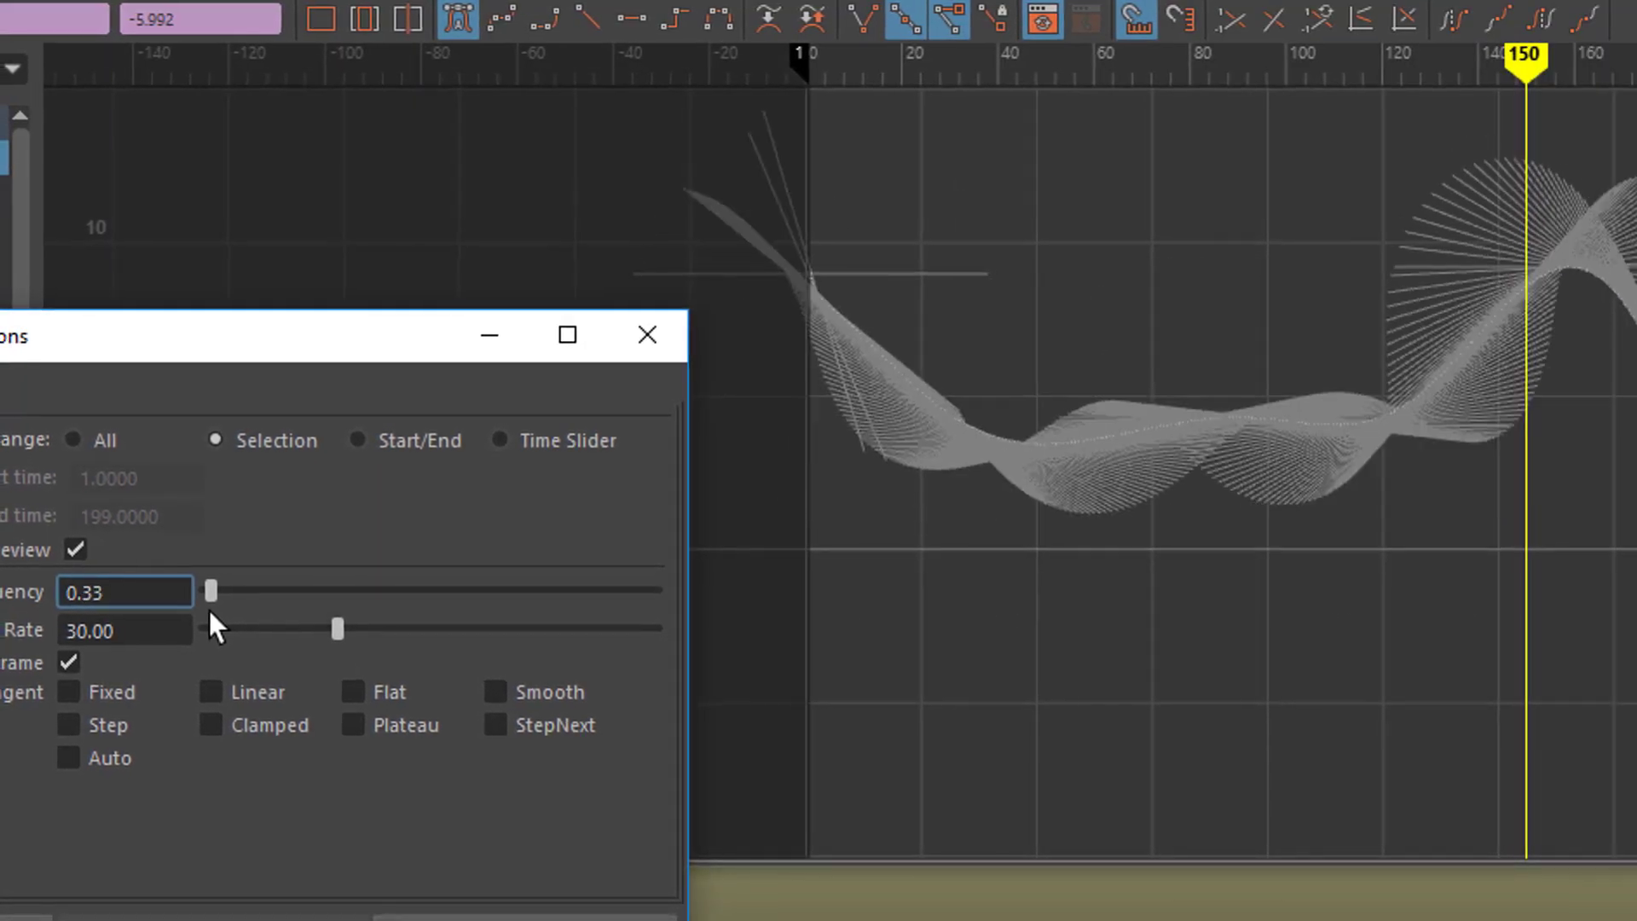
{"action": "left_click_drag", "start_coordinate": [208, 610], "coordinate": [210, 610]}
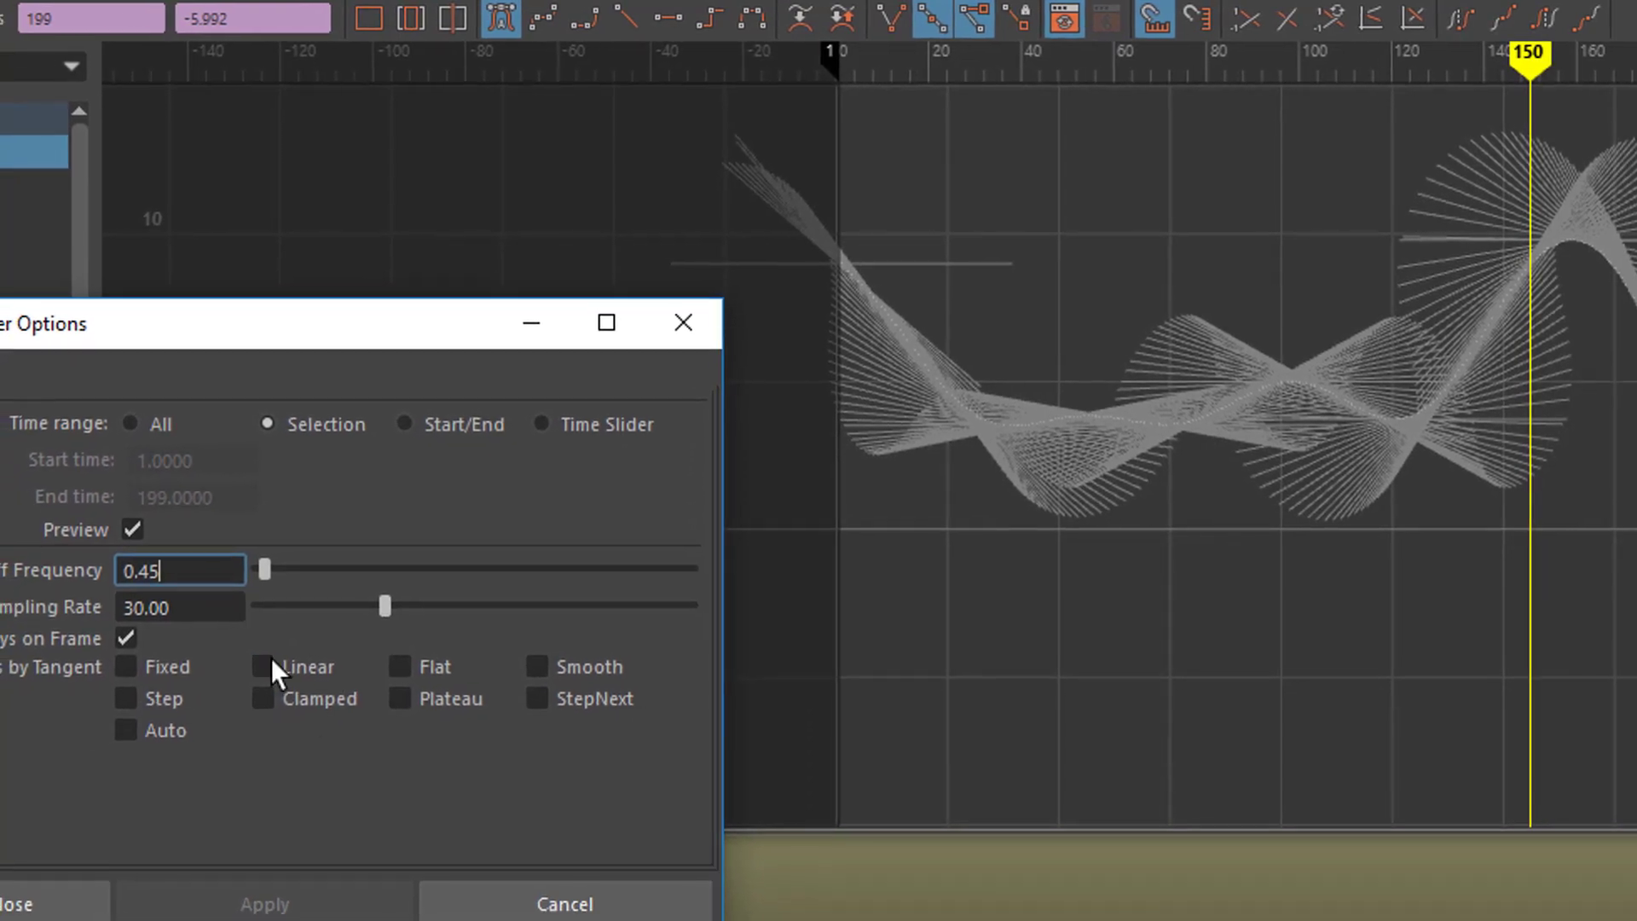
{"action": "left_click_drag", "start_coordinate": [382, 608], "coordinate": [307, 555]}
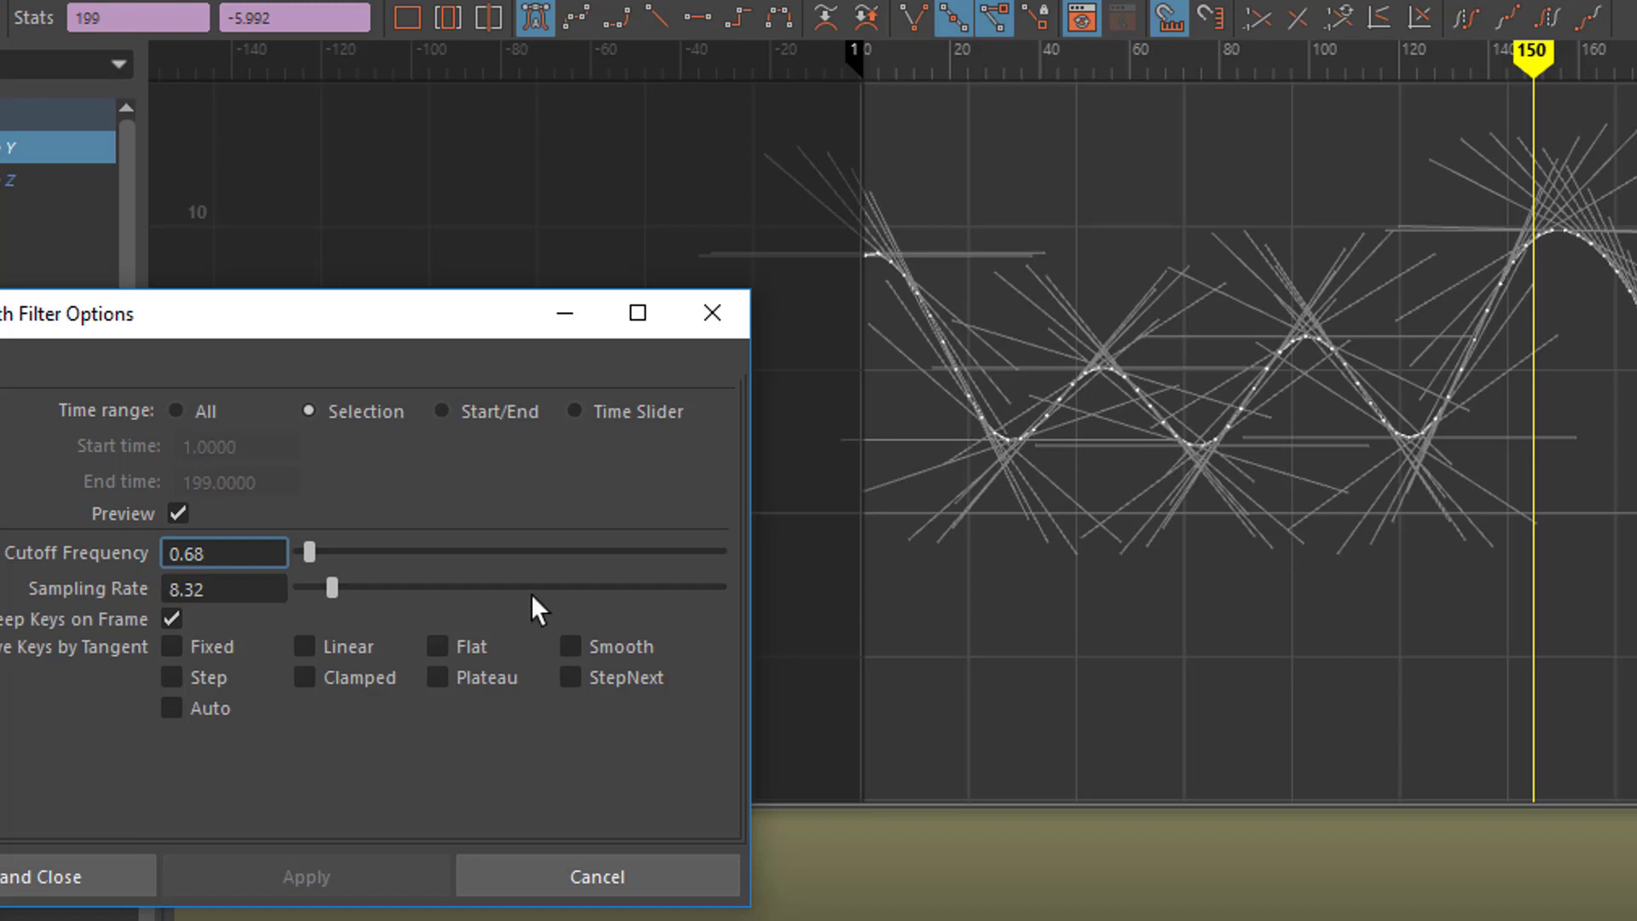
Apply the Butterworth filter to the Translate Y keys, review the ball's motion over the plane, and undo the filter
{"action": "left_click", "coordinate": [58, 876]}
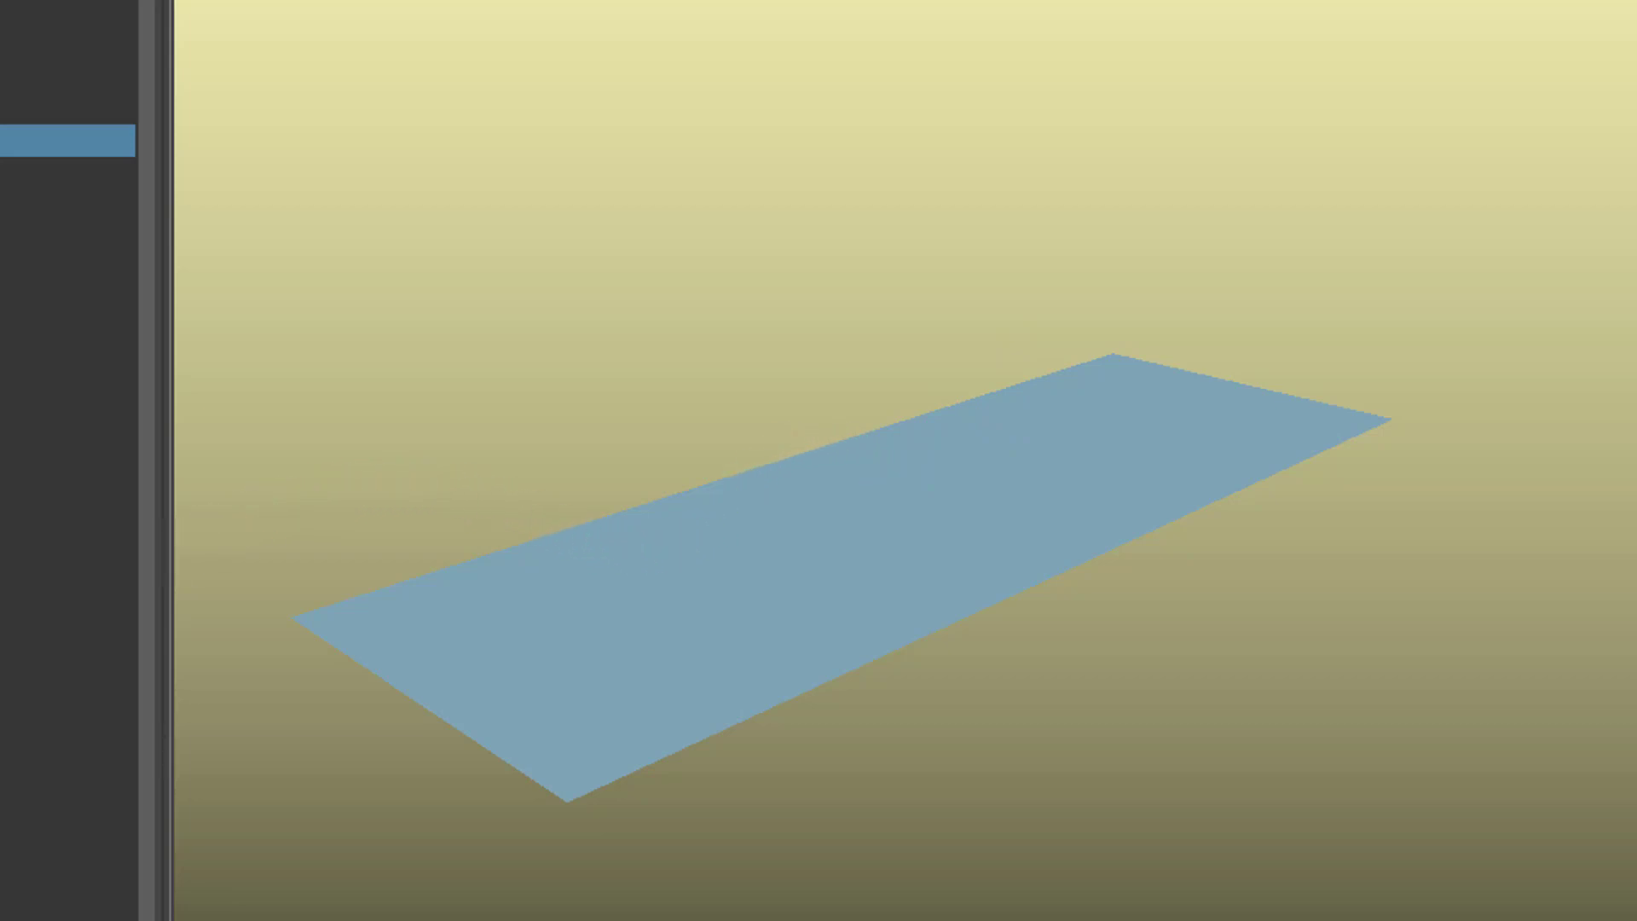
{"action": "left_click_drag", "start_coordinate": [1228, 887], "coordinate": [907, 862], "text": "alt"}
{"action": "right_click_drag", "start_coordinate": [906, 862], "coordinate": [1137, 780], "text": "alt"}
{"action": "middle_click_drag", "start_coordinate": [1138, 779], "coordinate": [1477, 909], "text": "alt"}
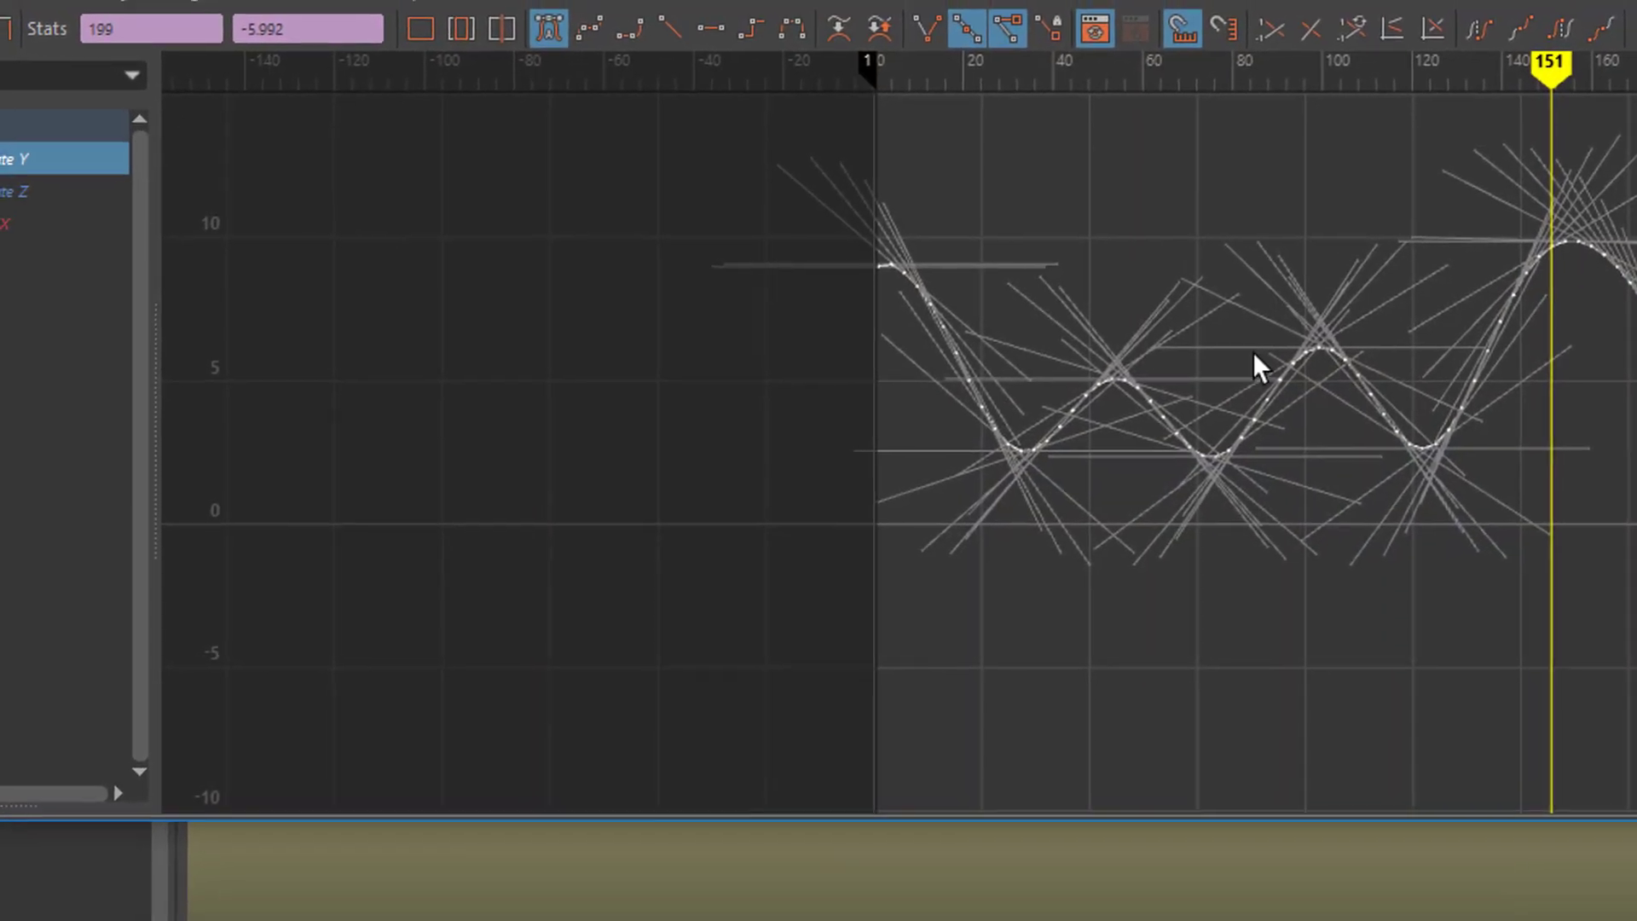
{"action": "left_click", "coordinate": [1291, 388]}
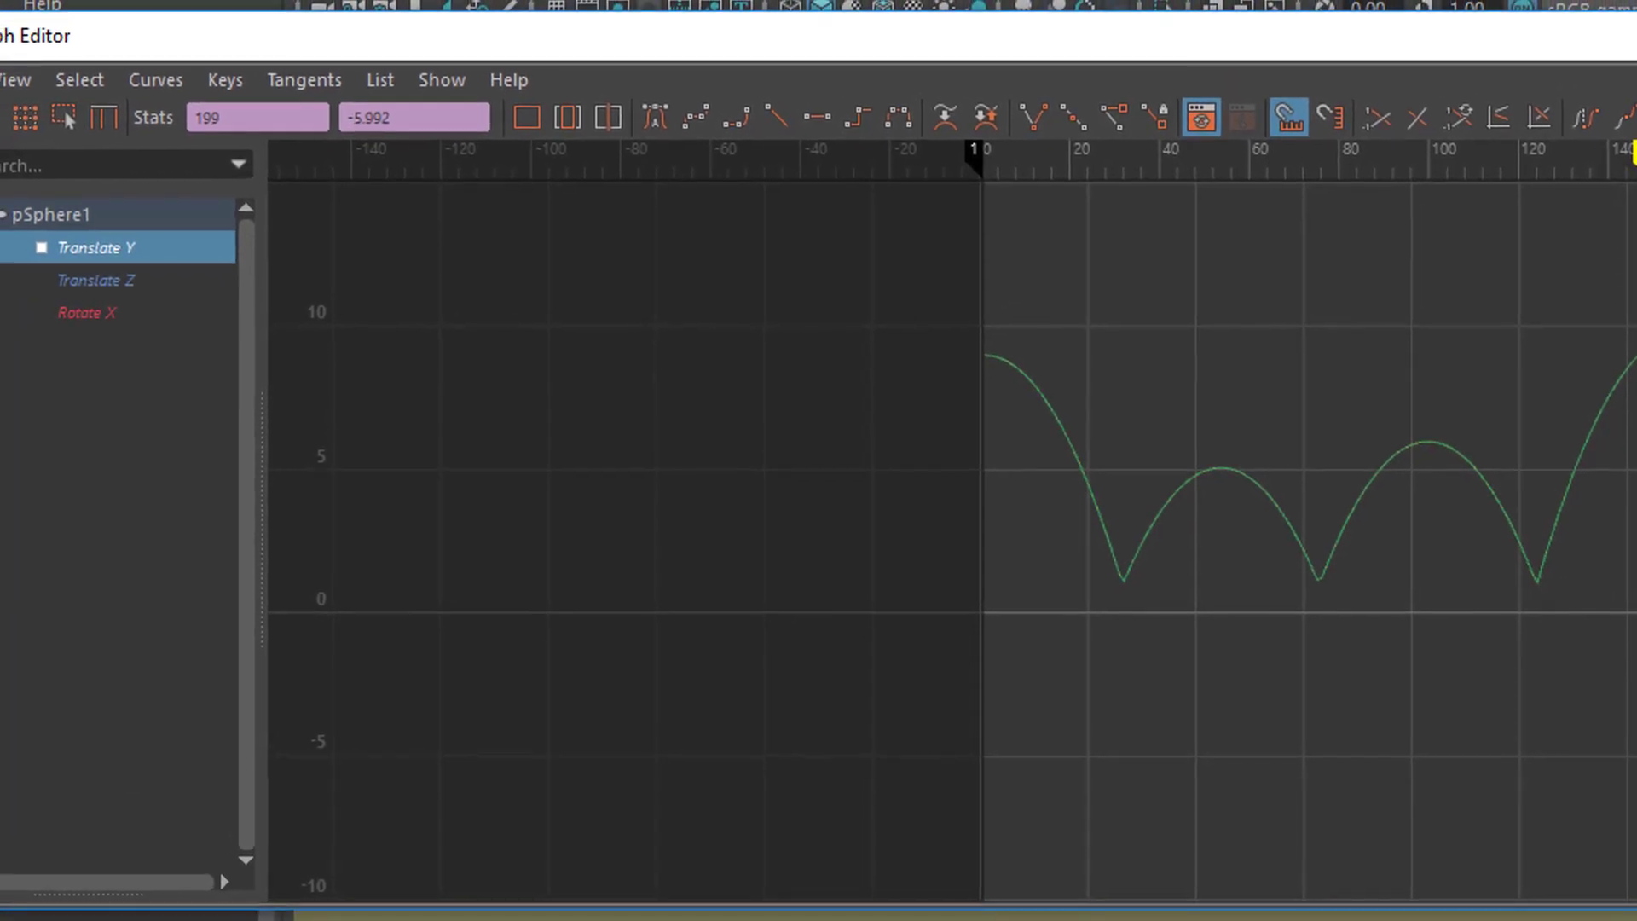
Select all Translate Y keys and reset the Butterworth filter options to their default settings
{"action": "left_click_drag", "start_coordinate": [873, 238], "coordinate": [1633, 690]}
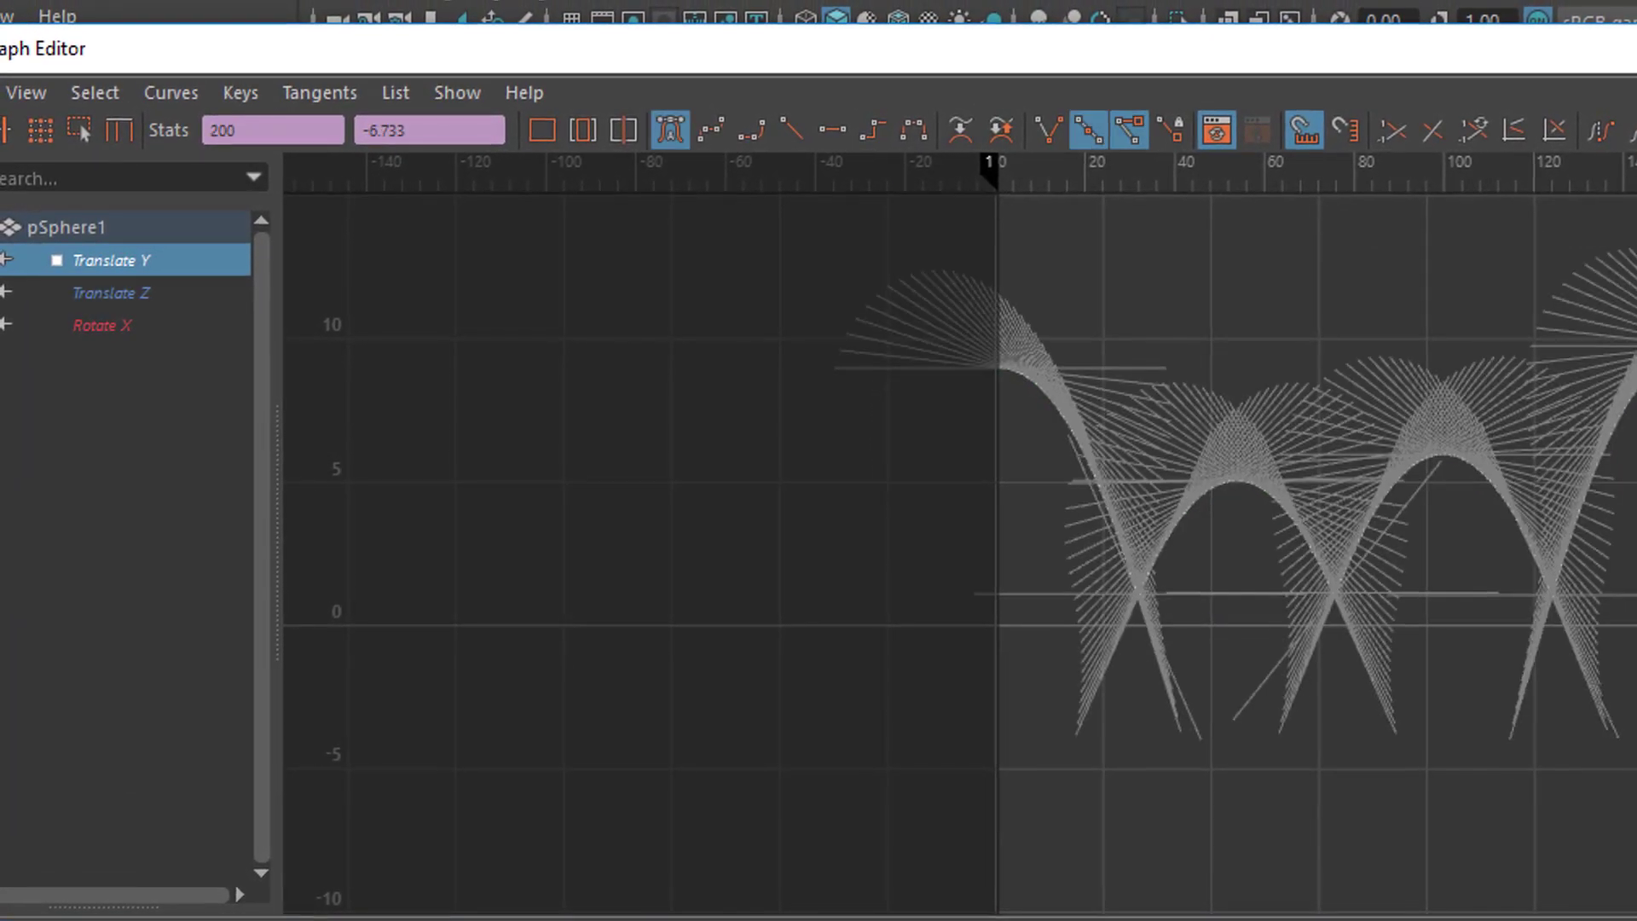
{"action": "left_click", "coordinate": [187, 96]}
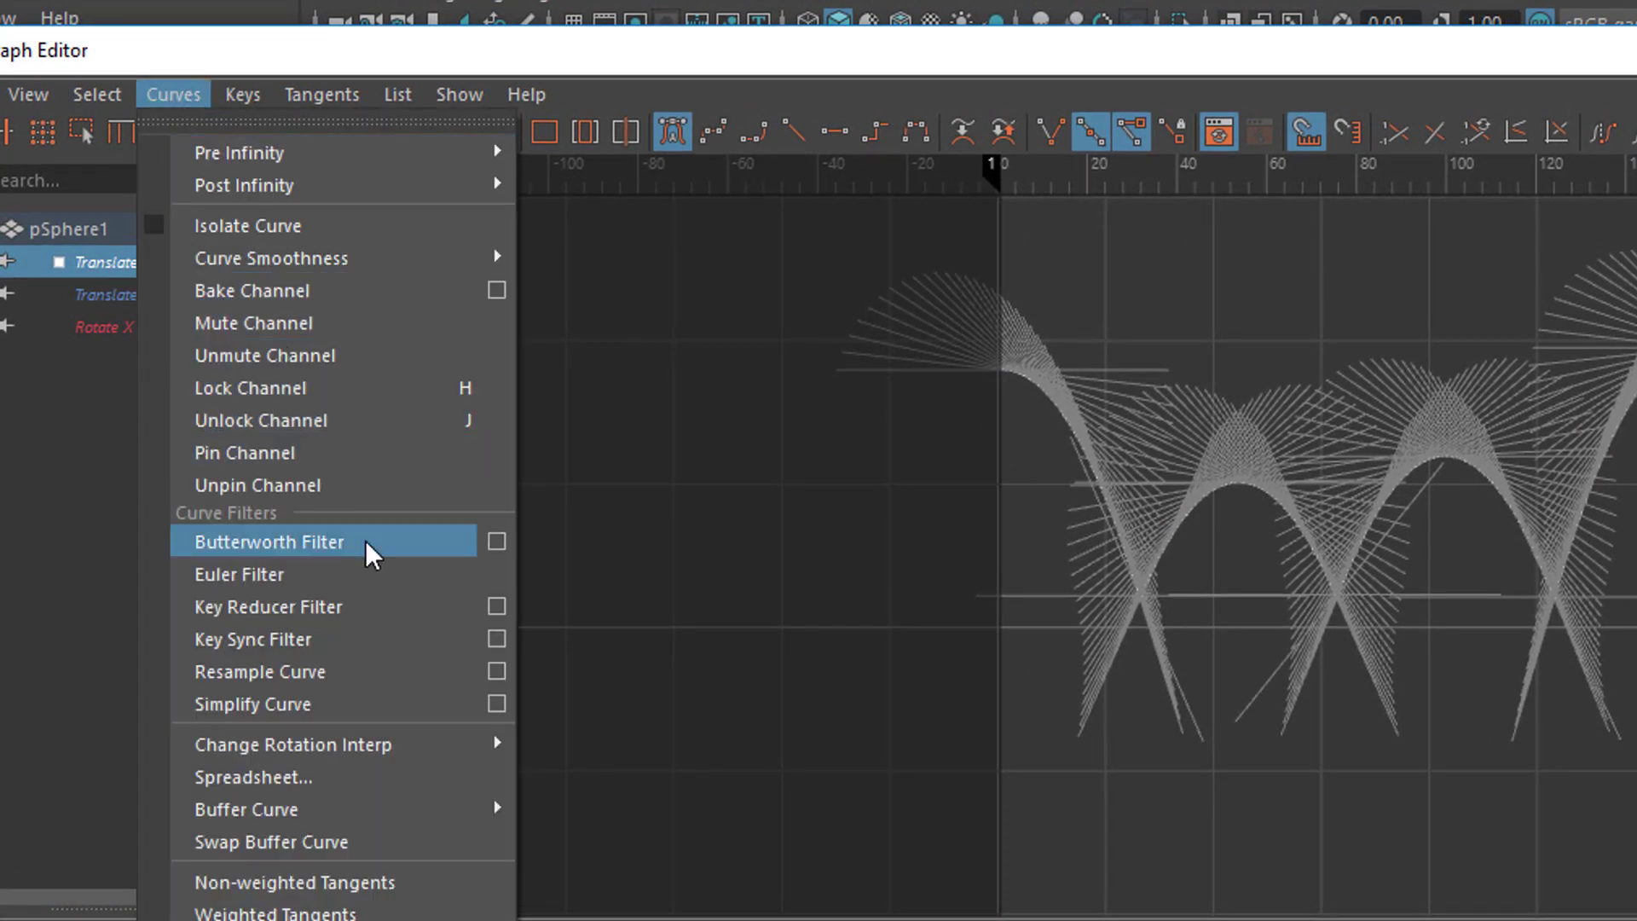
{"action": "left_click", "coordinate": [496, 544]}
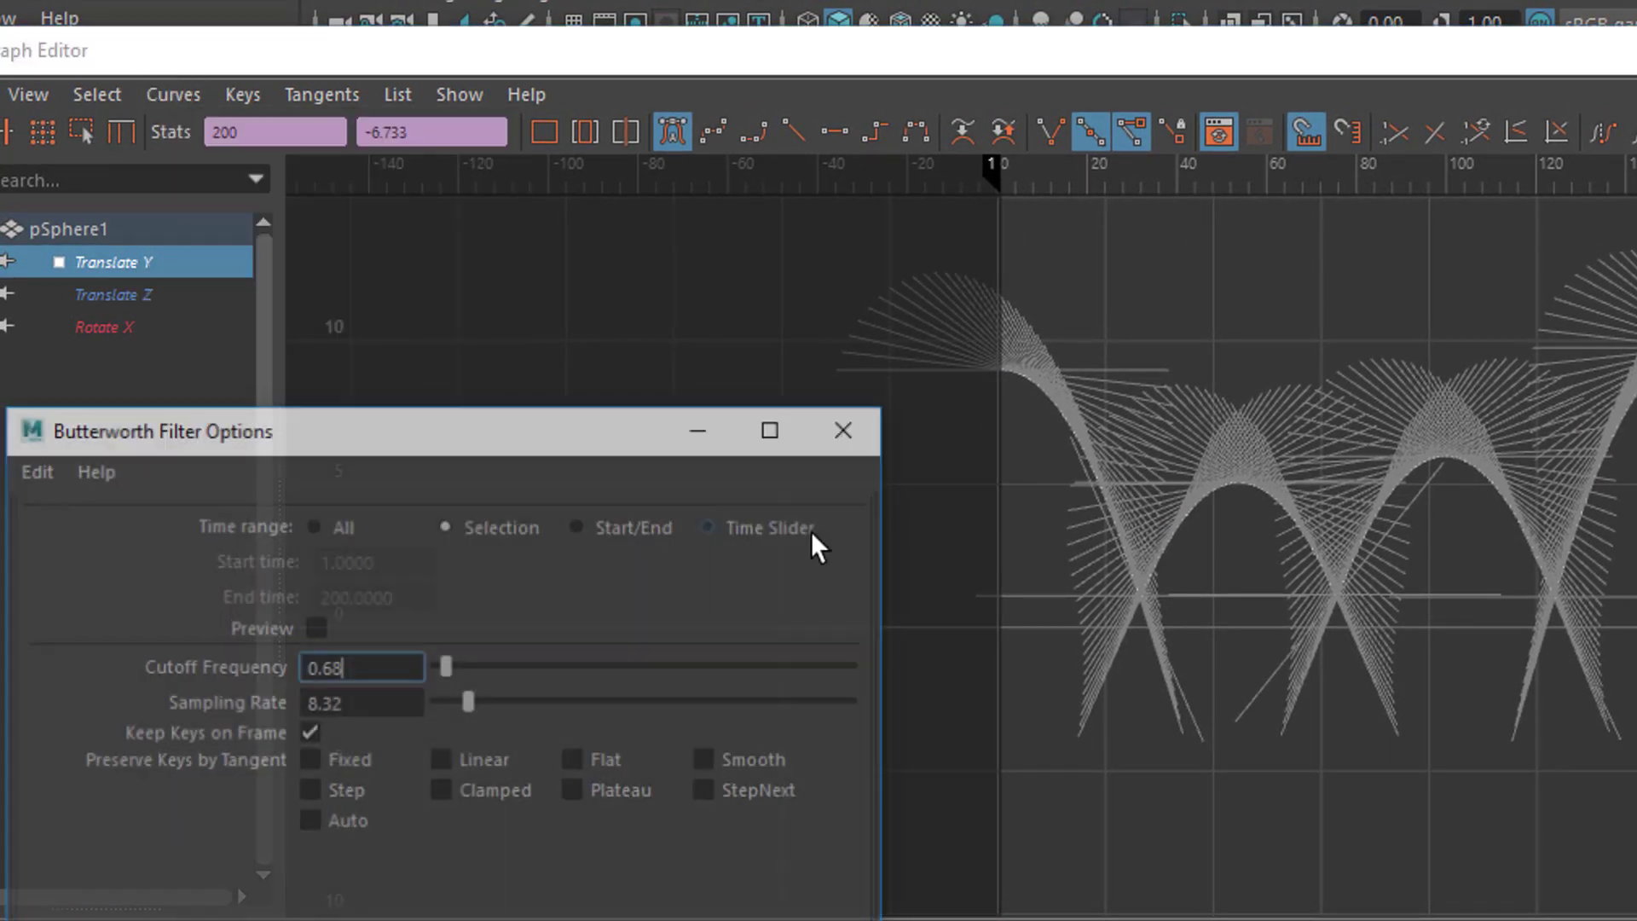
{"action": "left_click", "coordinate": [31, 471]}
{"action": "left_click", "coordinate": [71, 535]}
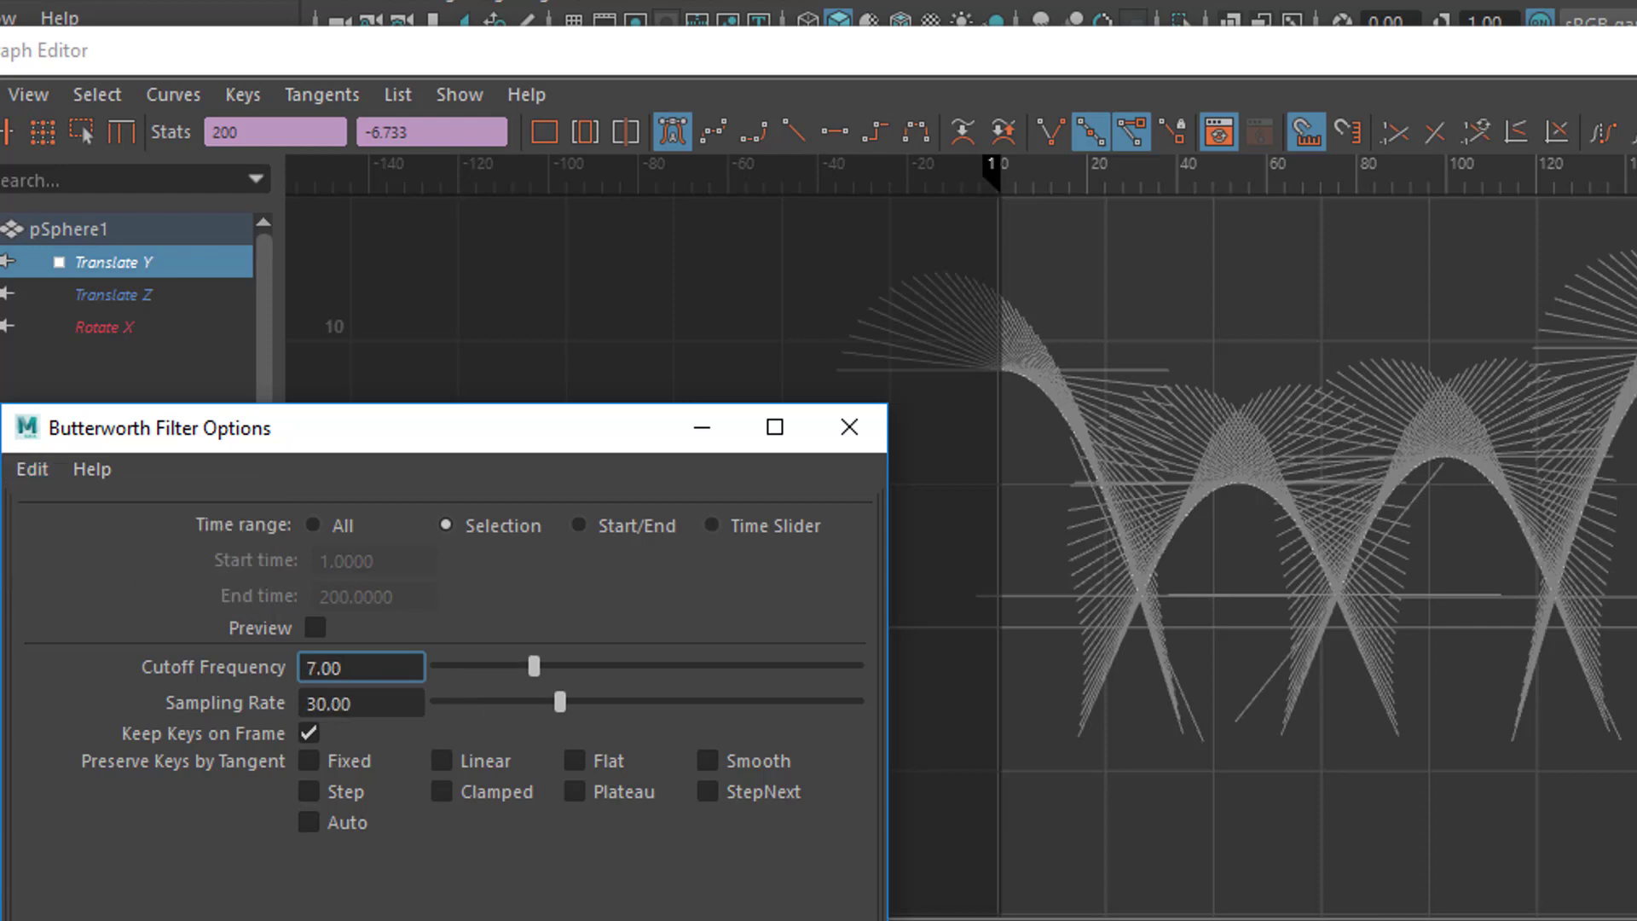
Apply the Key Reducer Filter to the selected Translate Y keys using reset settings, with percentage precision at 1.000
{"action": "left_click", "coordinate": [159, 95]}
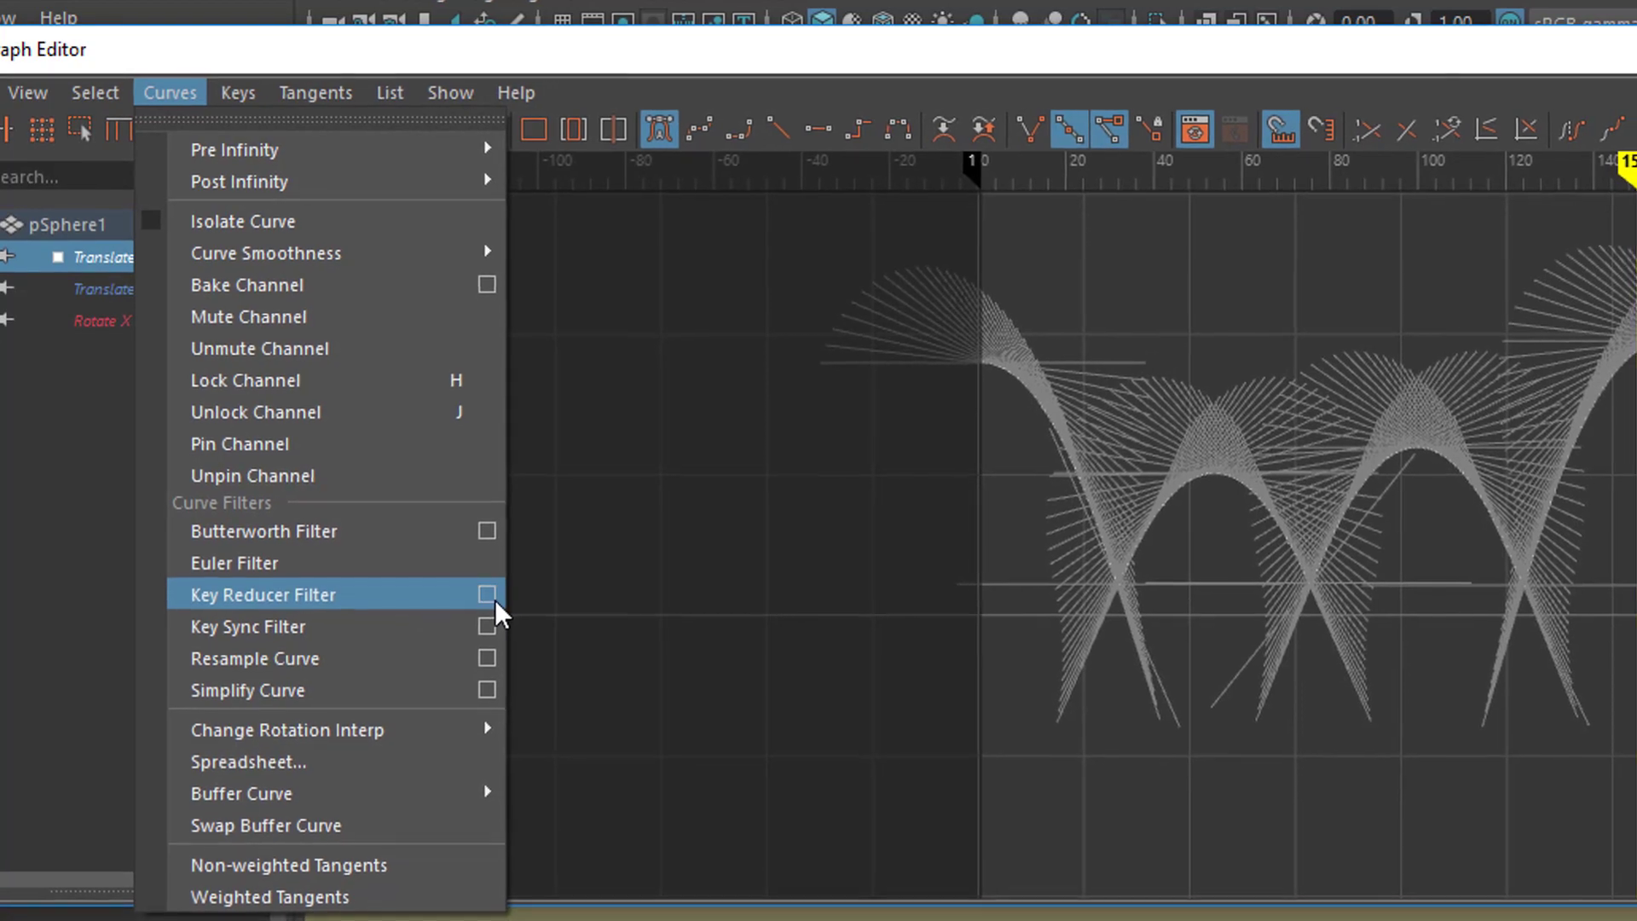
{"action": "left_click", "coordinate": [491, 597]}
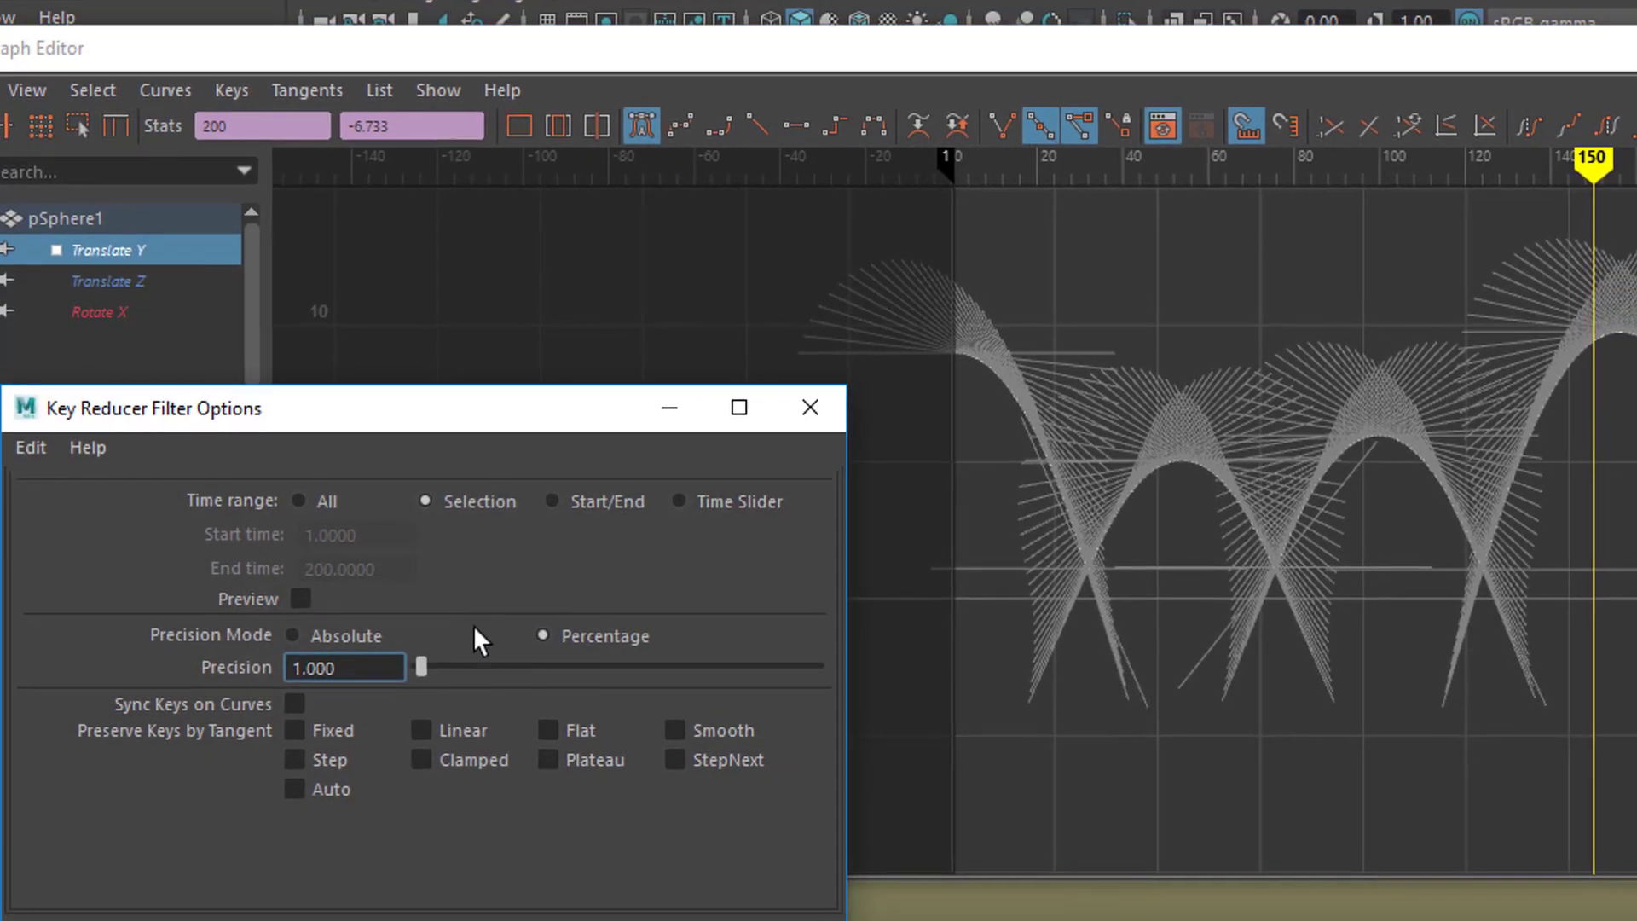
{"action": "left_click", "coordinate": [25, 447]}
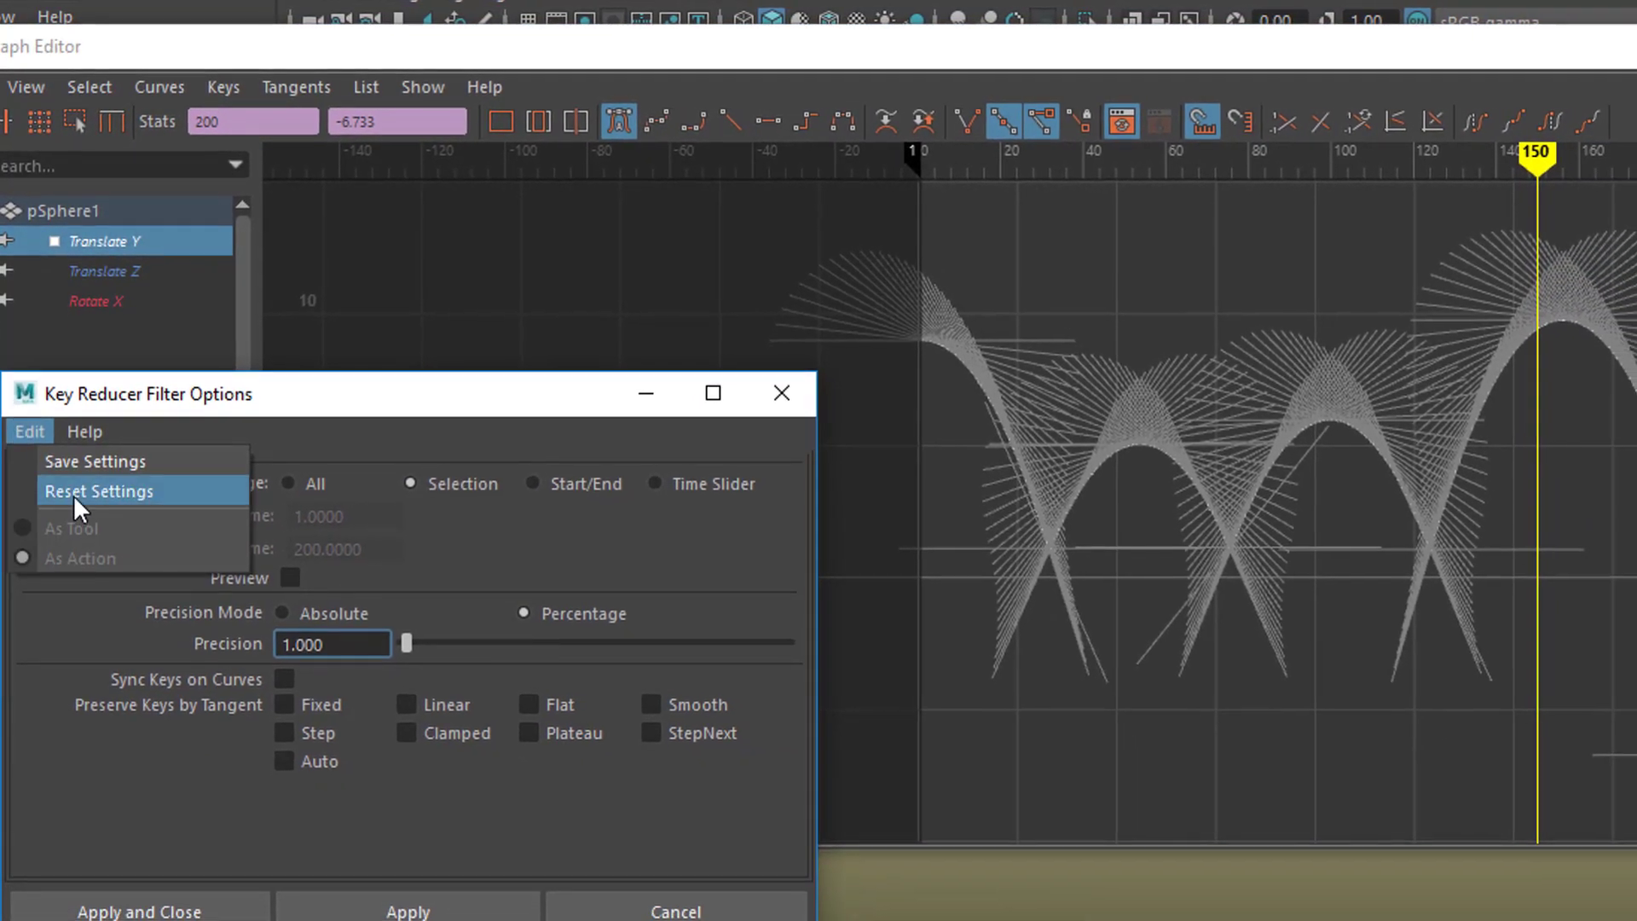
{"action": "left_click", "coordinate": [74, 494]}
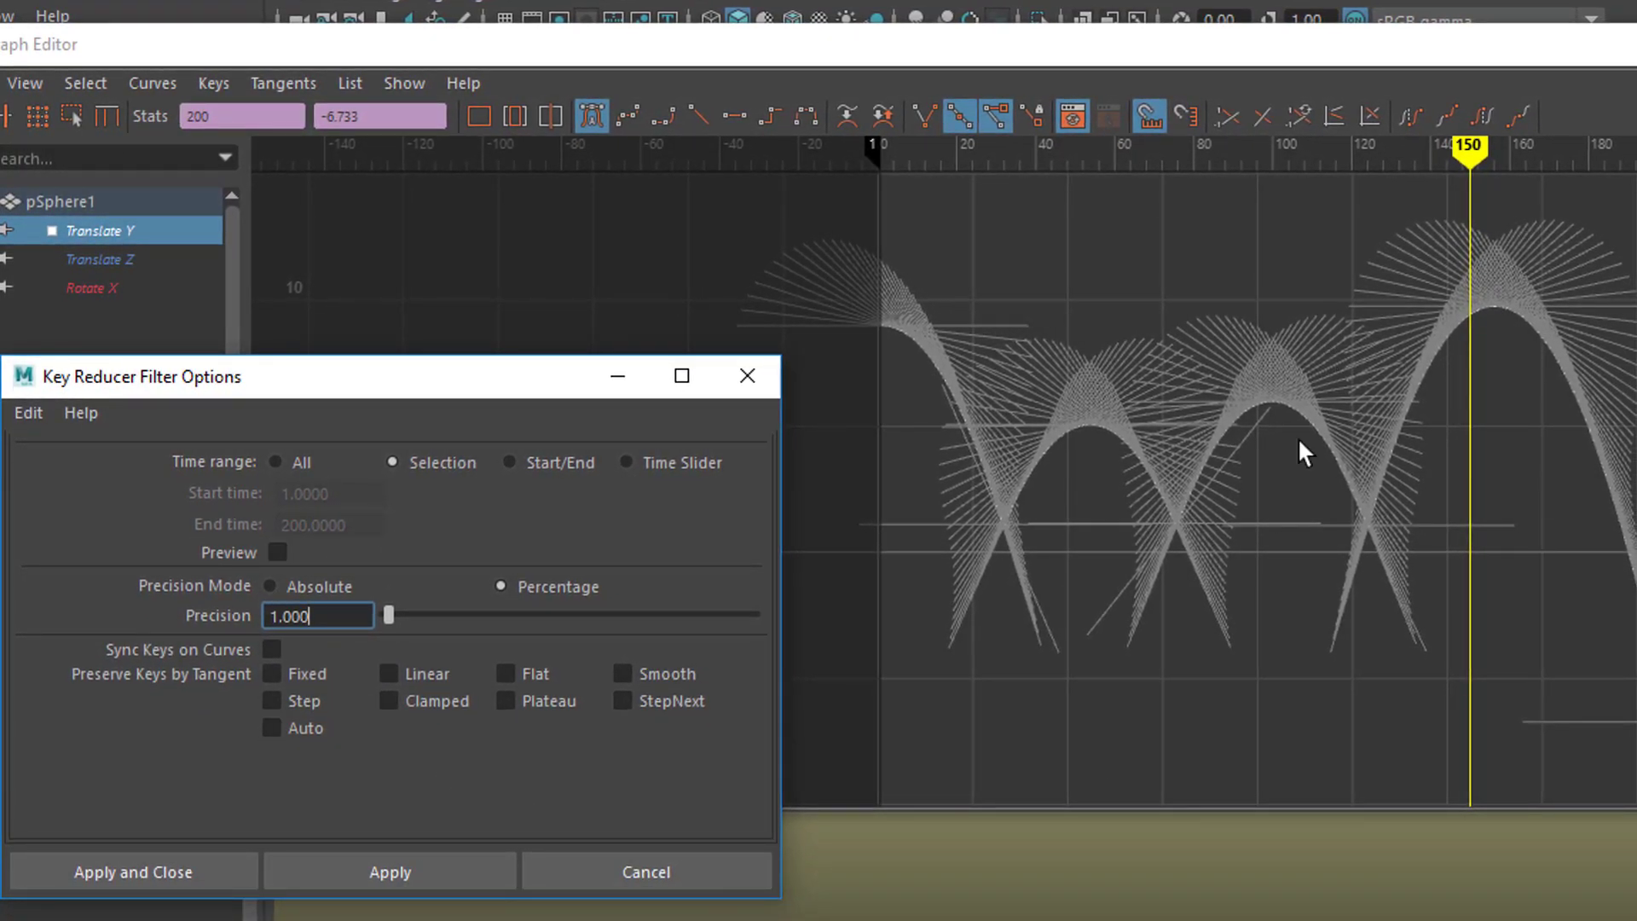
{"action": "left_click", "coordinate": [421, 875]}
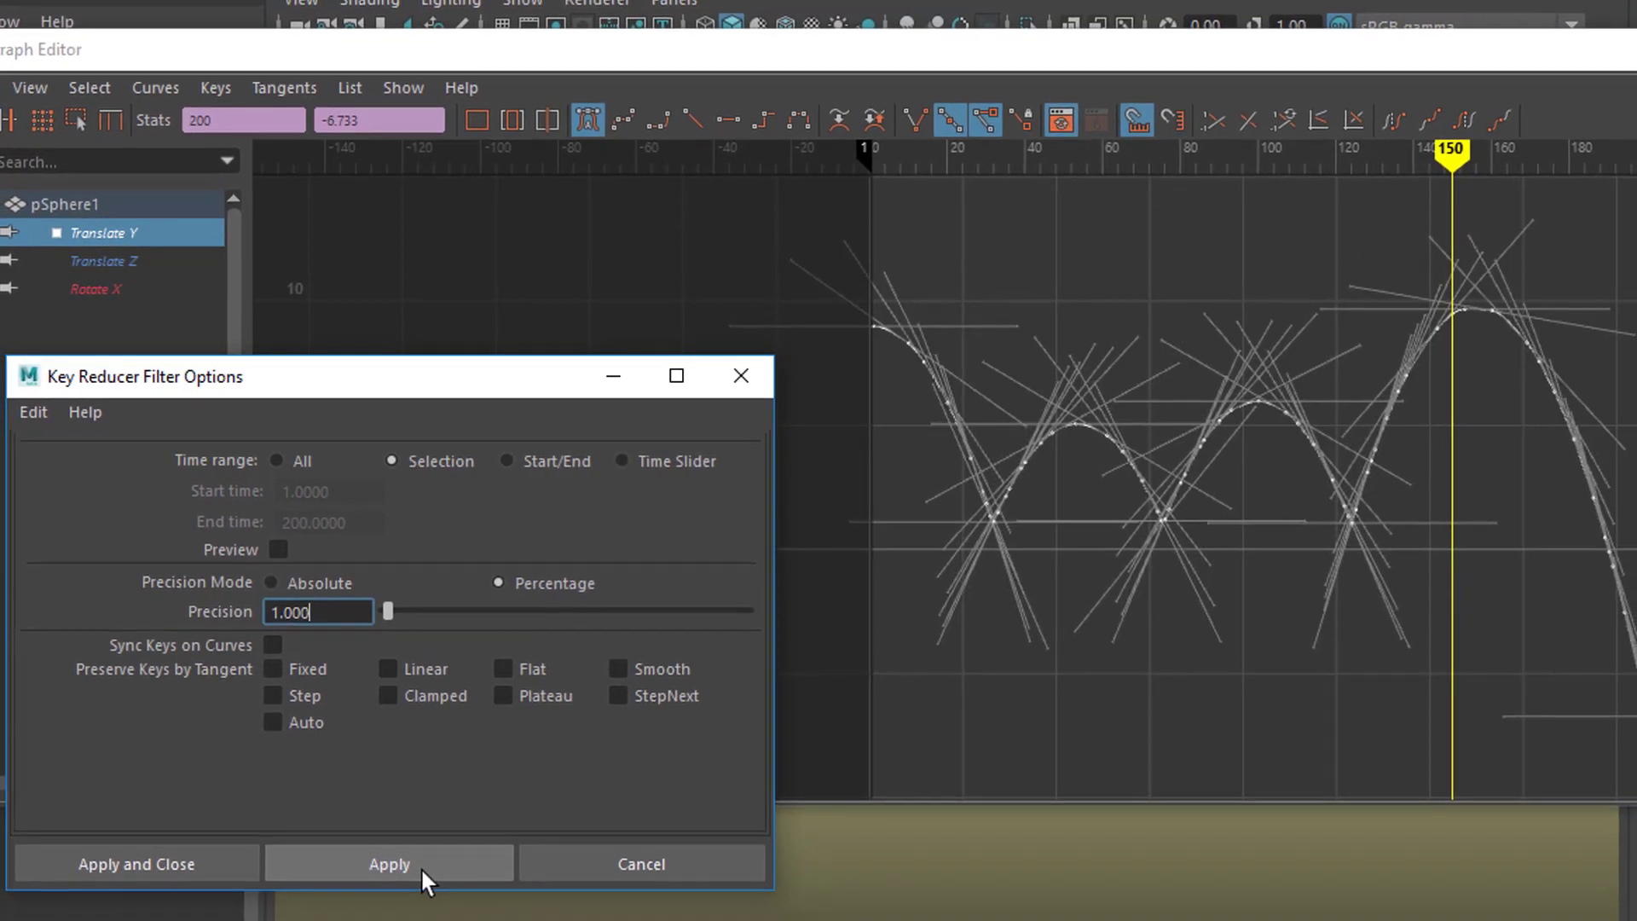
{"action": "left_click", "coordinate": [719, 377]}
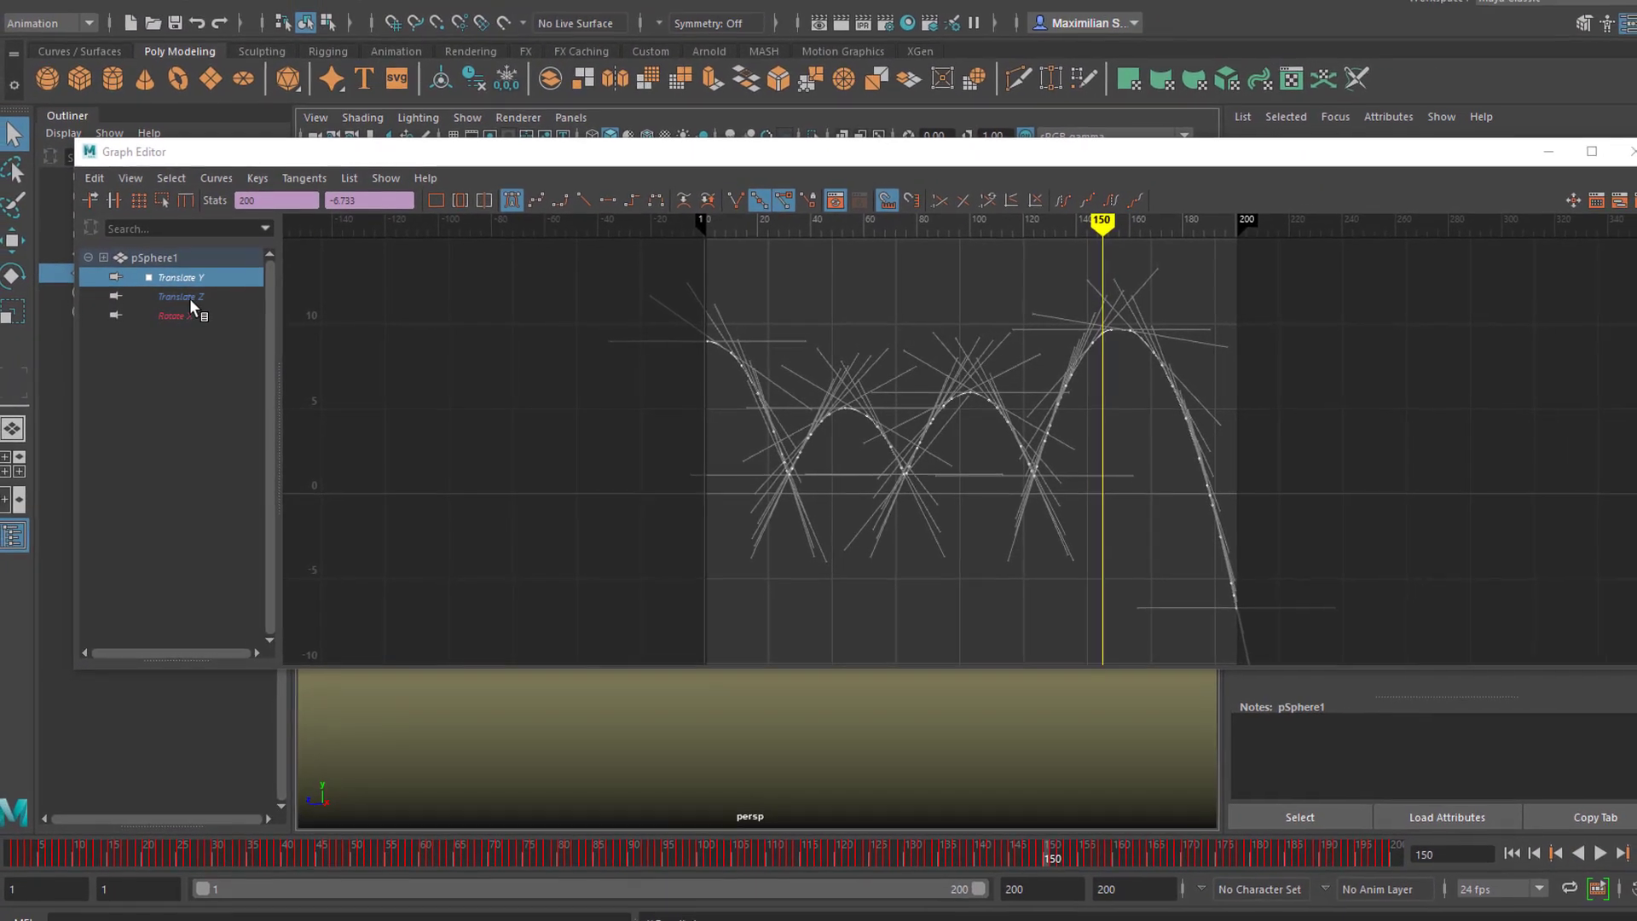
Compare the Rotate X curve with the reduced Translate Y curve and review the ball's bounce playback over the plane
{"action": "left_click", "coordinate": [190, 318]}
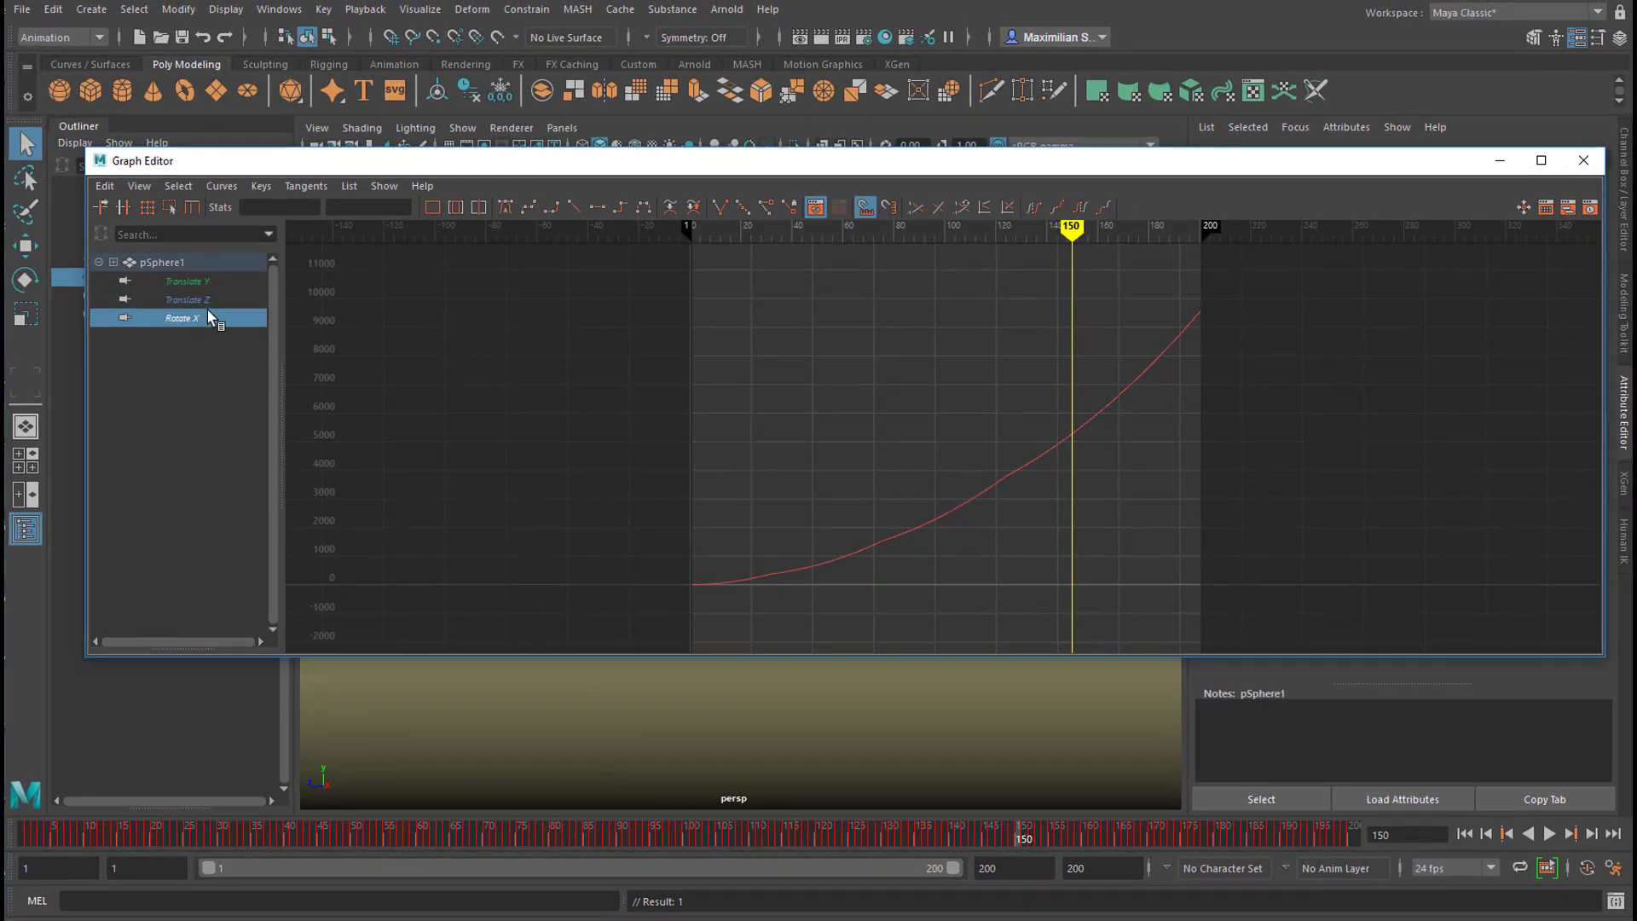
{"action": "left_click", "coordinate": [196, 280]}
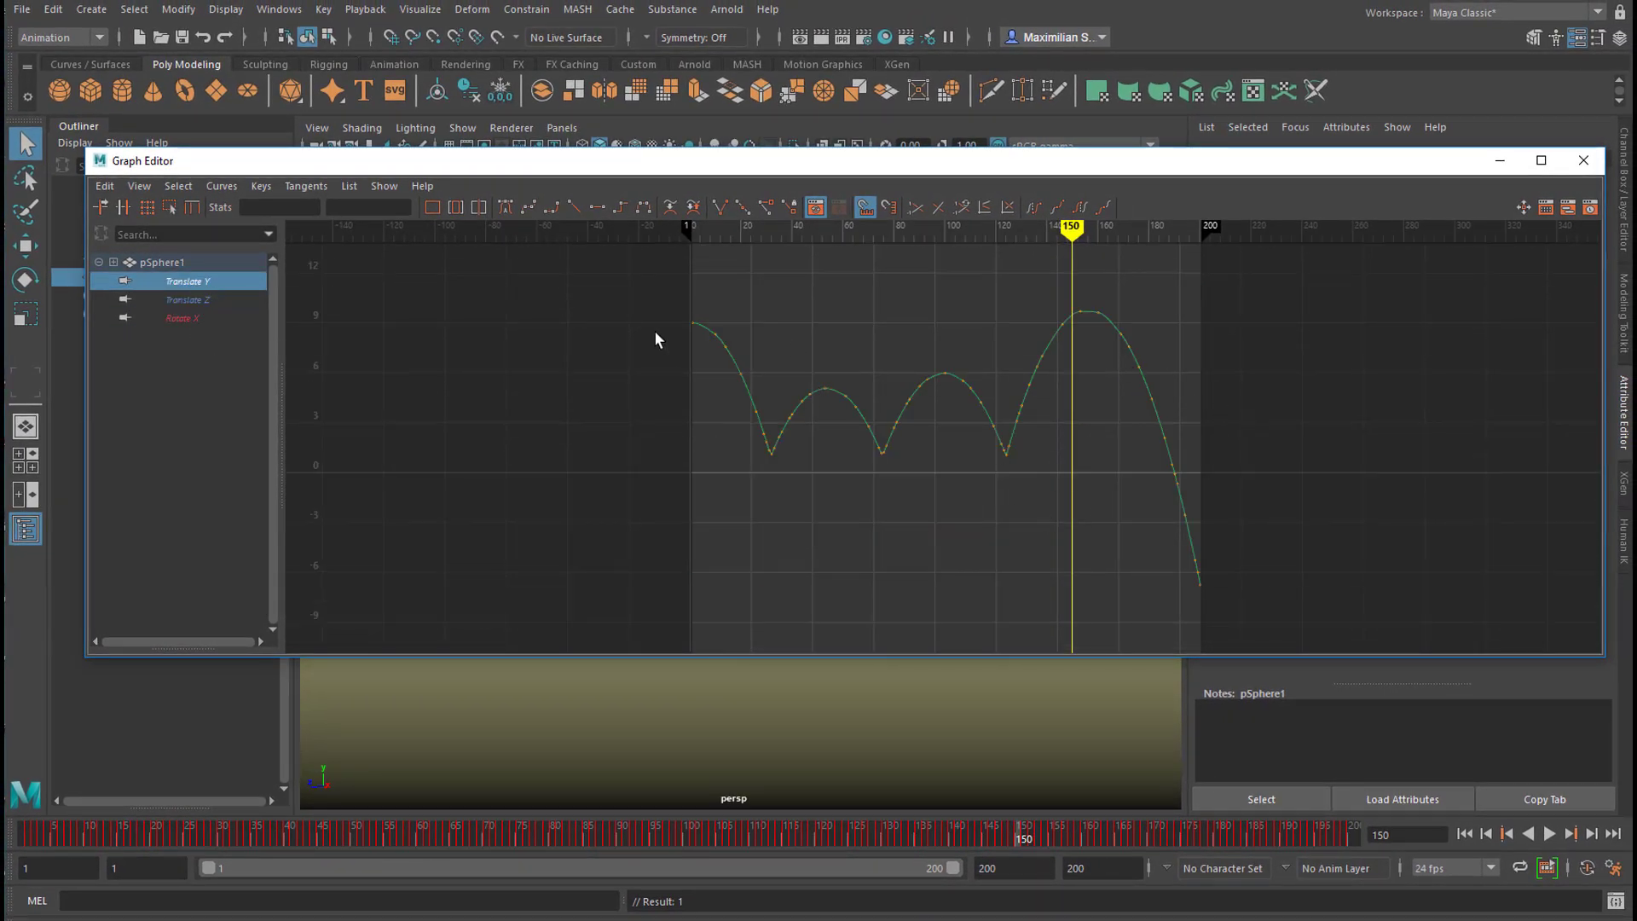
{"action": "left_click", "coordinate": [1497, 163]}
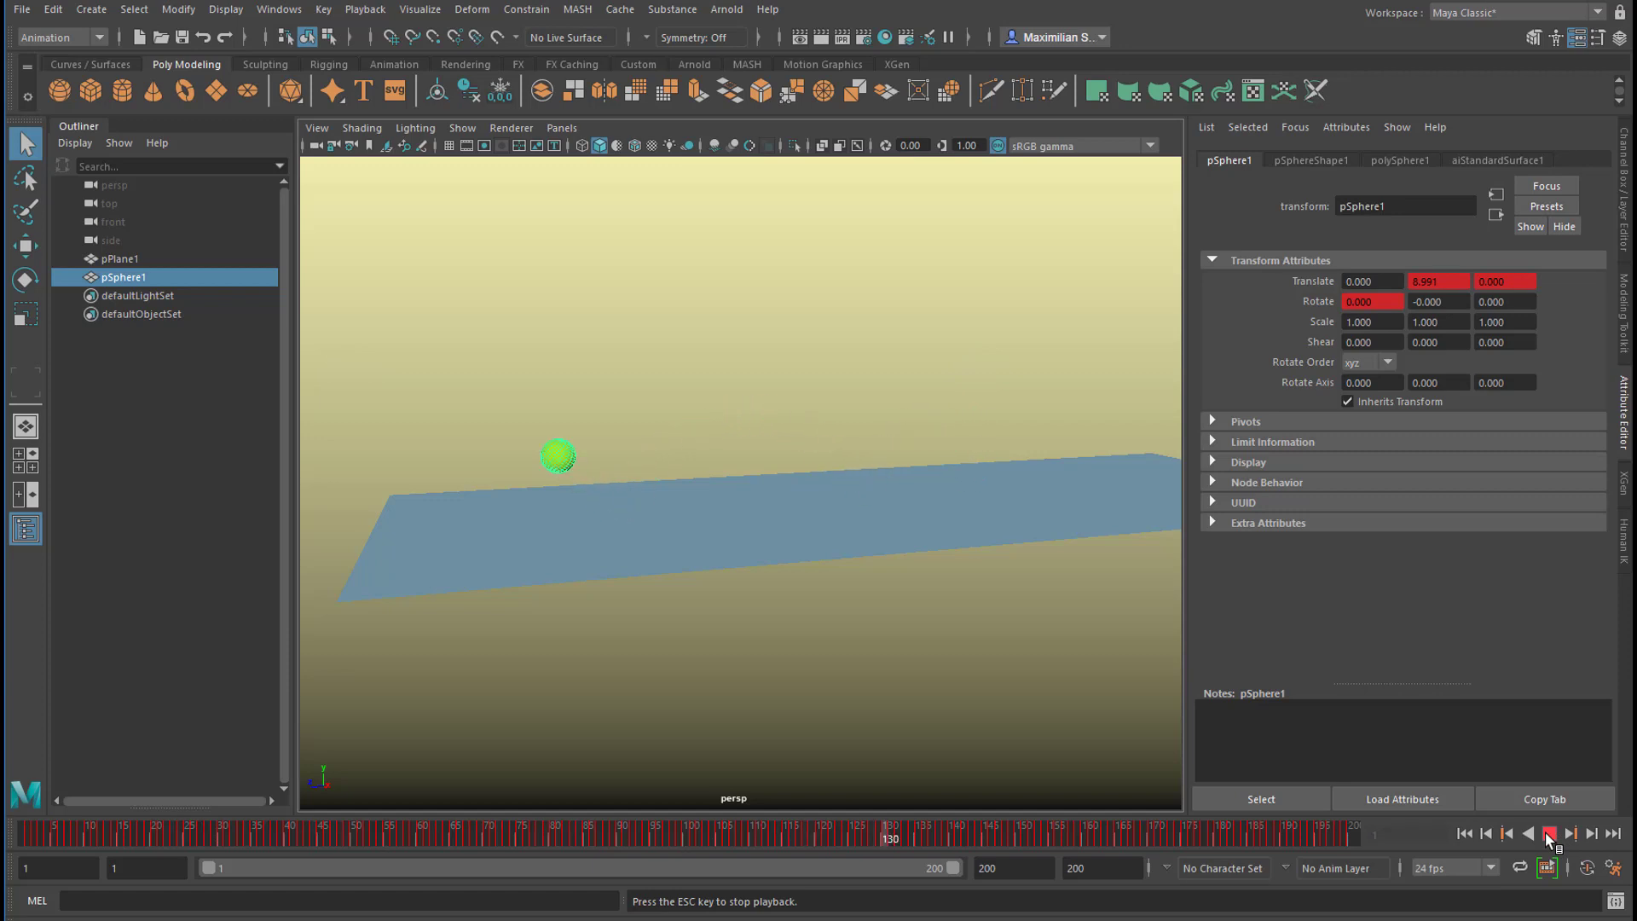
{"action": "left_click", "coordinate": [1549, 834]}
{"action": "left_click_drag", "start_coordinate": [1093, 780], "coordinate": [807, 648], "text": "alt"}
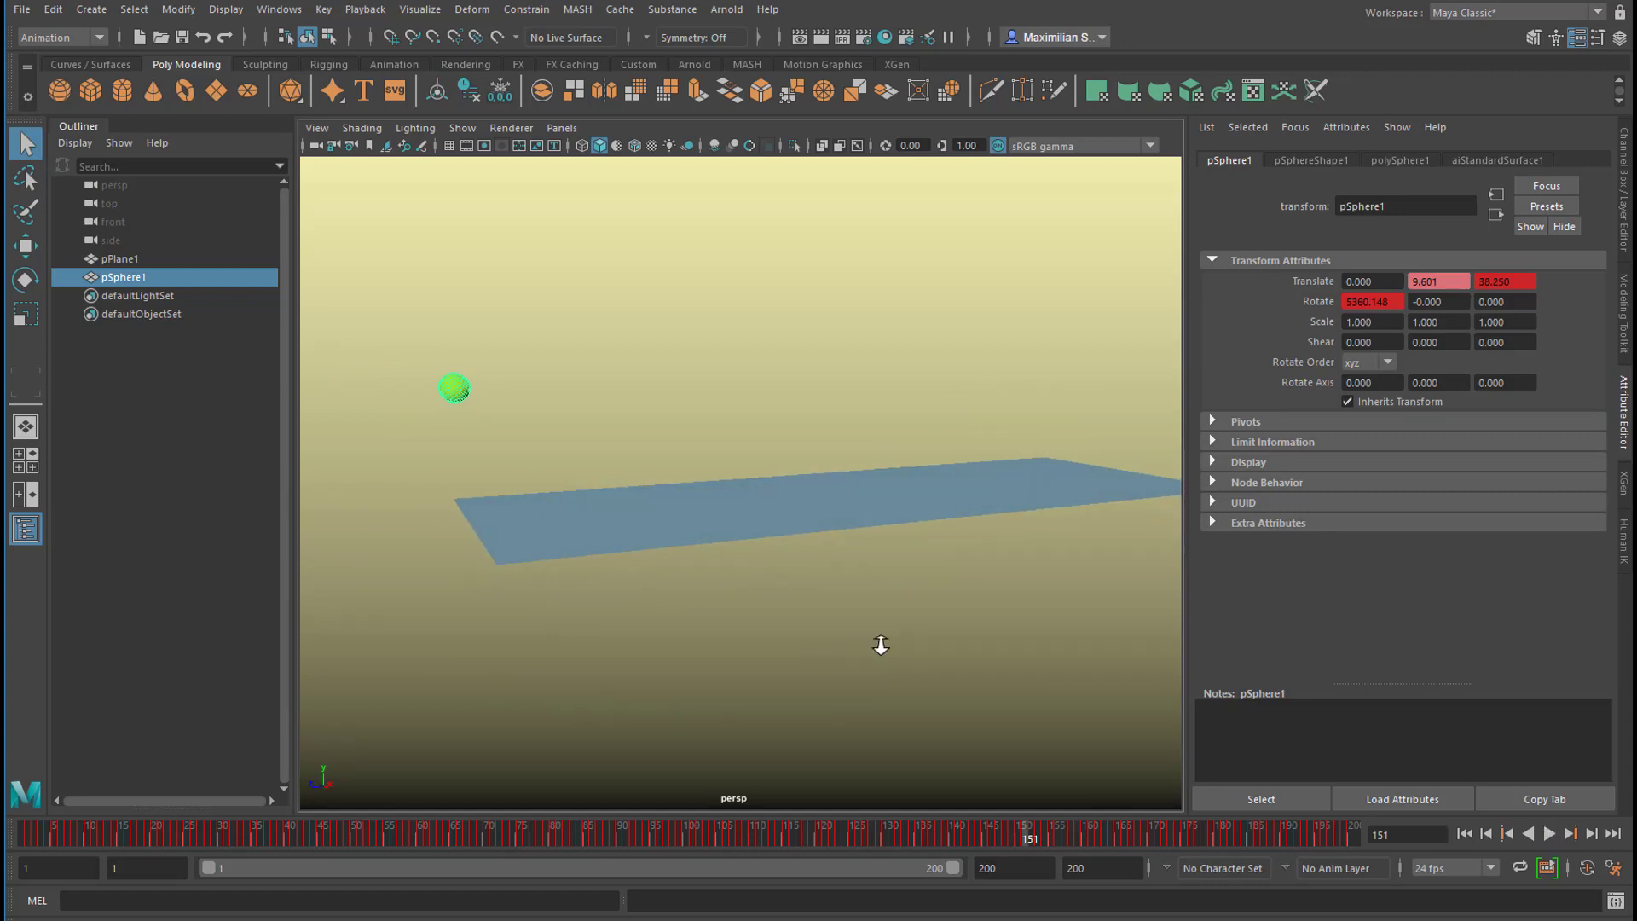
{"action": "right_click_drag", "start_coordinate": [857, 645], "coordinate": [882, 649], "text": "alt"}
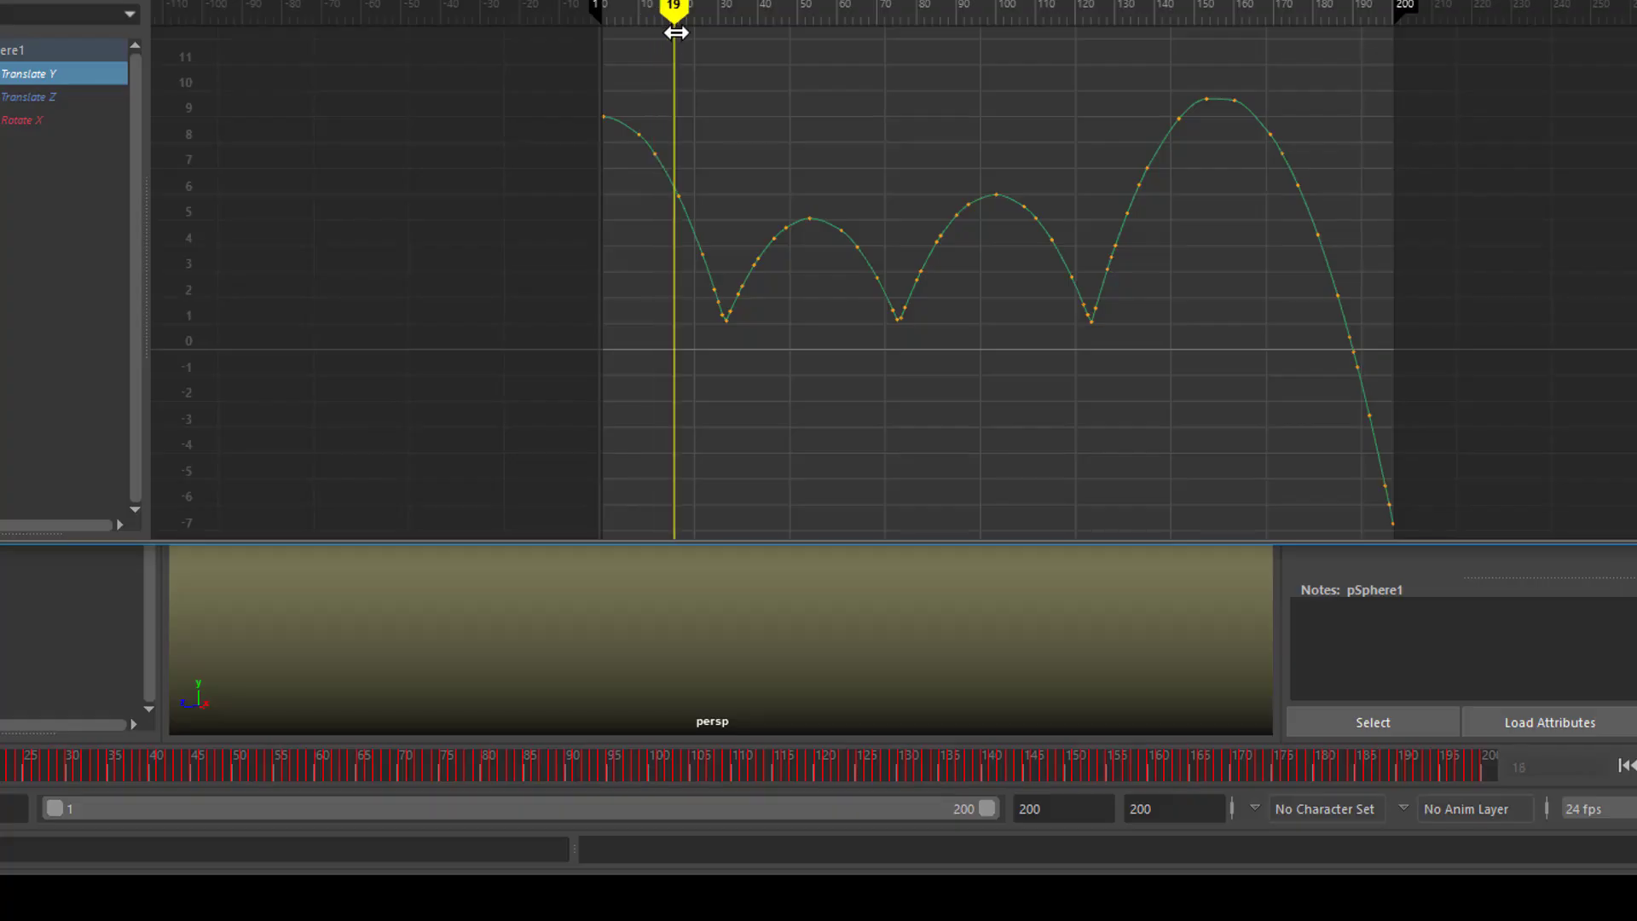
Scrub the animation to frame 89 and examine the Translate Y keys around the second bounce near frame 75
{"action": "mouse_move", "coordinate": [679, 44]}
{"action": "left_mouse_down"}
{"action": "mouse_move", "coordinate": [1374, 62]}
{"action": "mouse_move", "coordinate": [950, 88]}
{"action": "left_mouse_up"}
{"action": "scroll", "coordinate": [1082, 273], "scroll_direction": "up", "scroll_amount": 5}
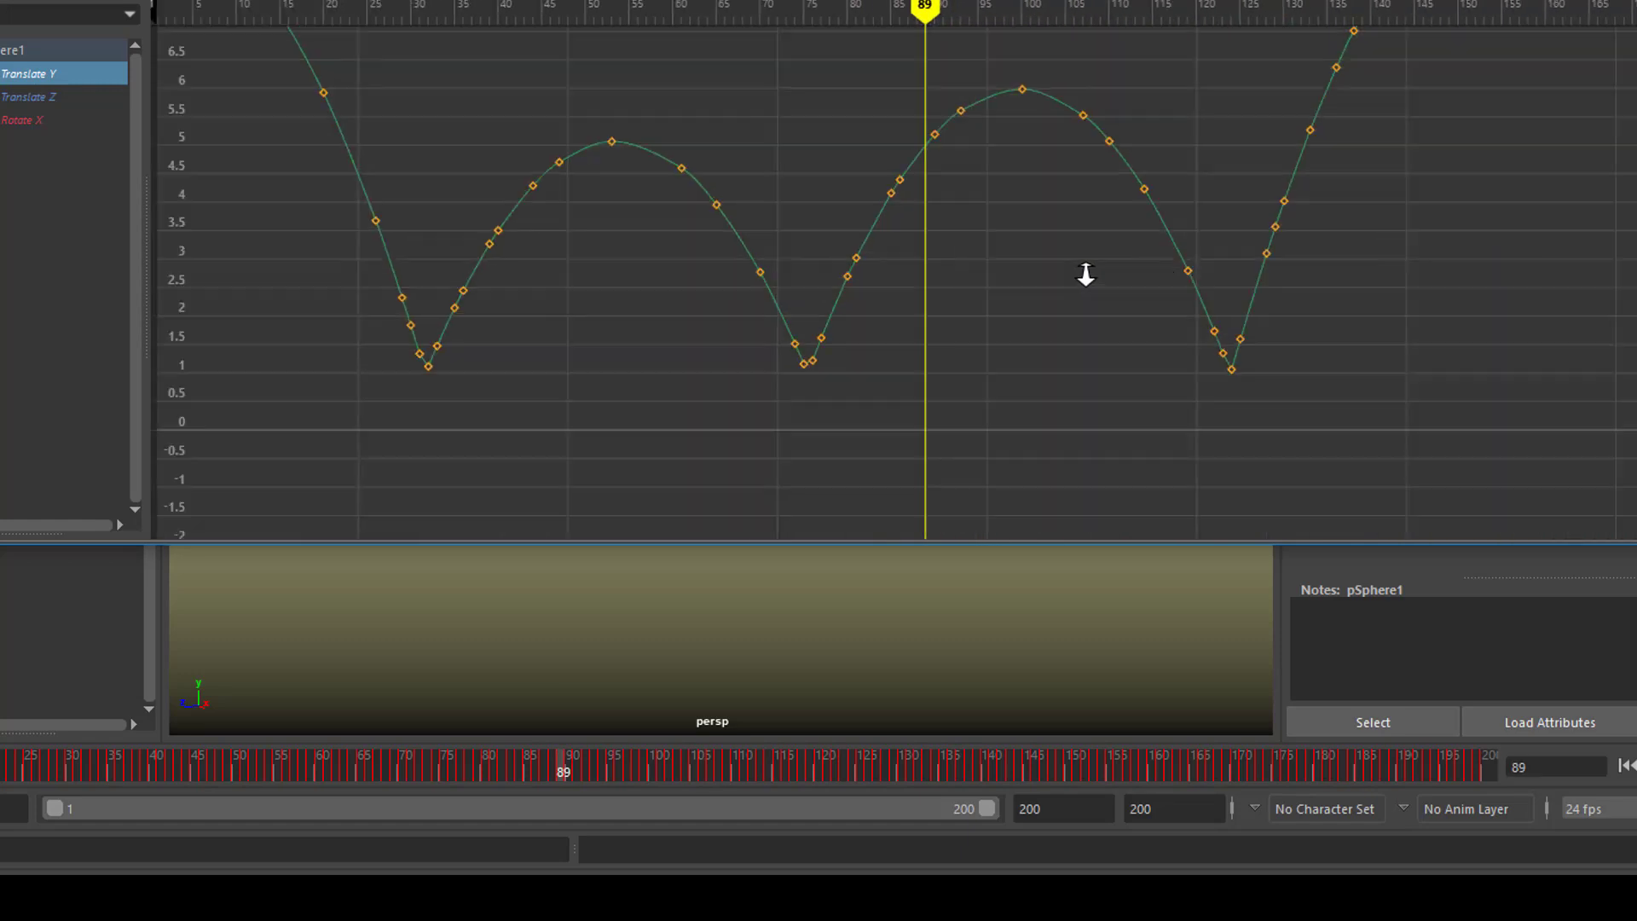
{"action": "scroll", "coordinate": [1153, 272], "scroll_direction": "up", "scroll_amount": 2}
{"action": "middle_click_drag", "start_coordinate": [1047, 333], "coordinate": [1250, 194], "text": "alt"}
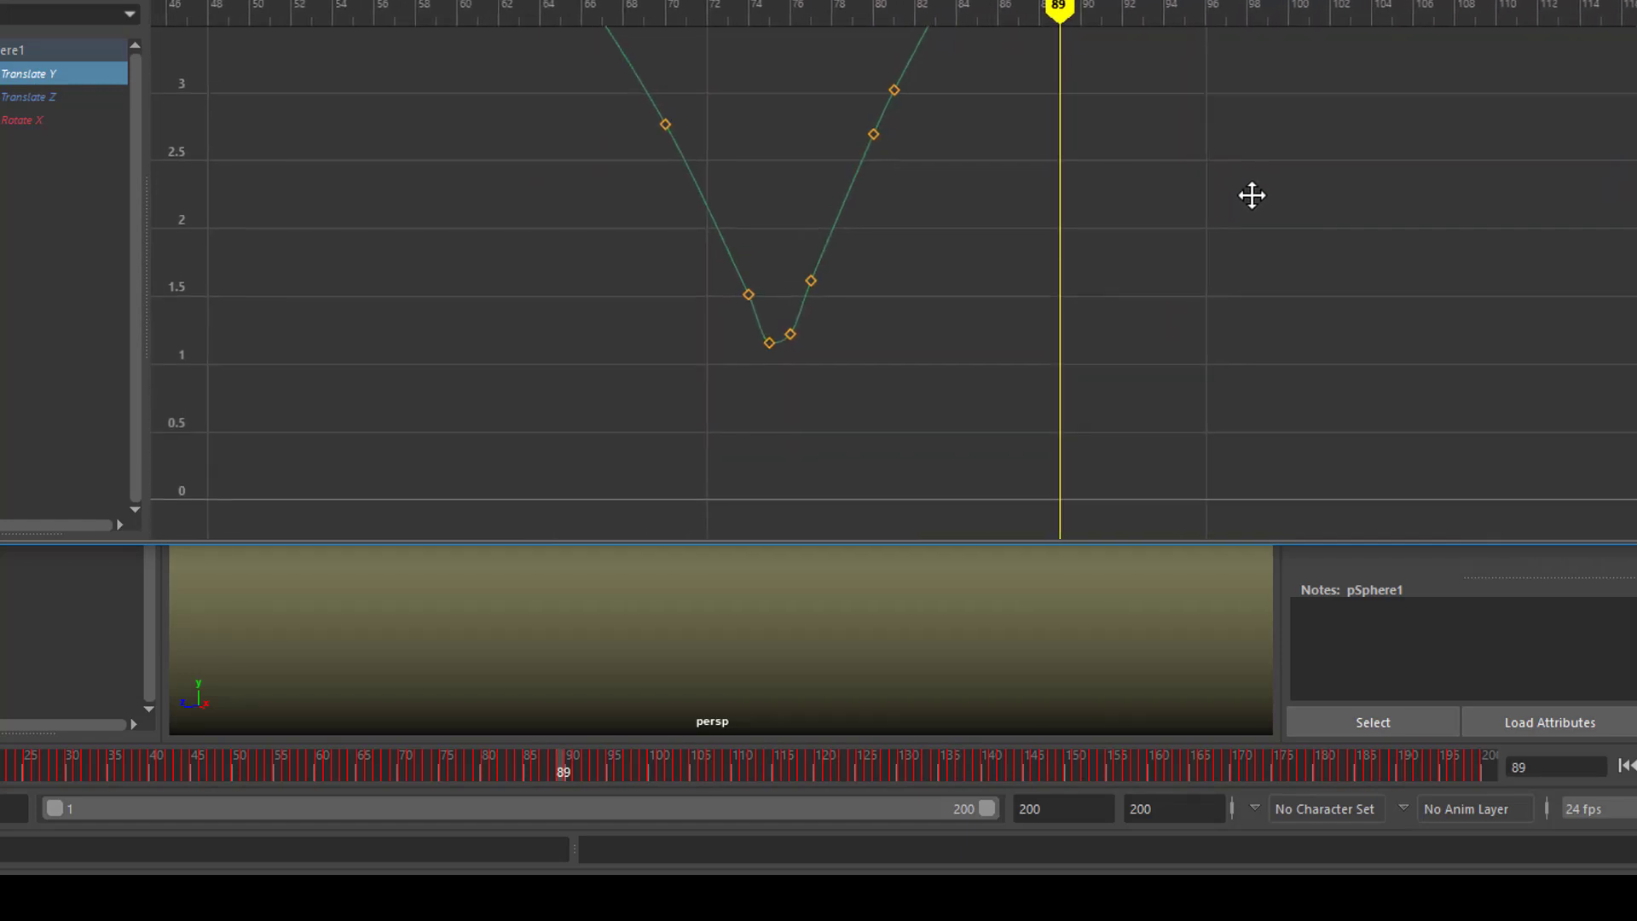